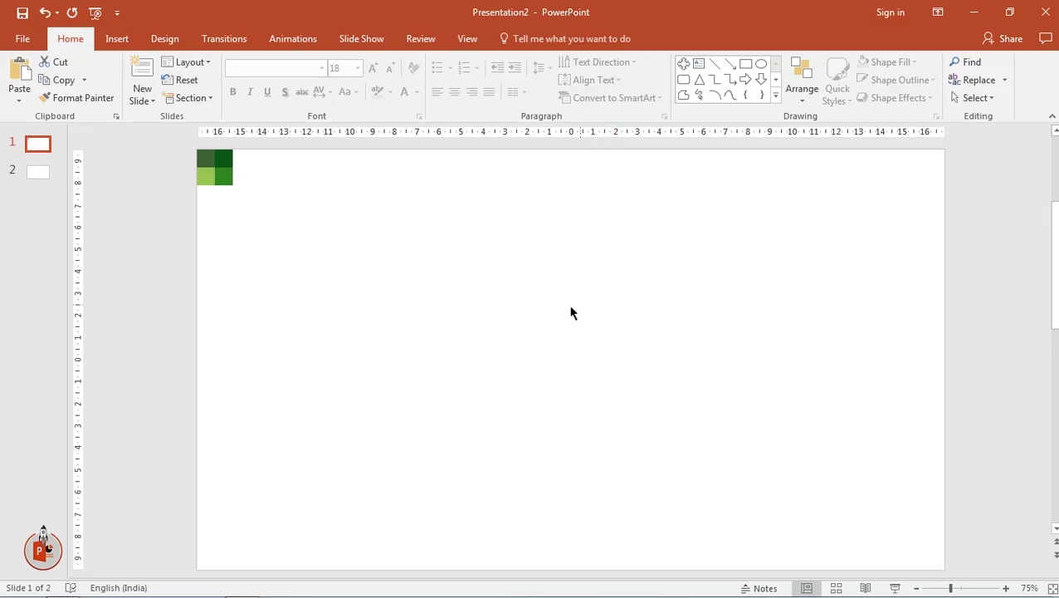
- Turn on the slide's centre guides and give the slide a solid dark grey background
{"action": "left_click", "coordinate": [466, 39]}
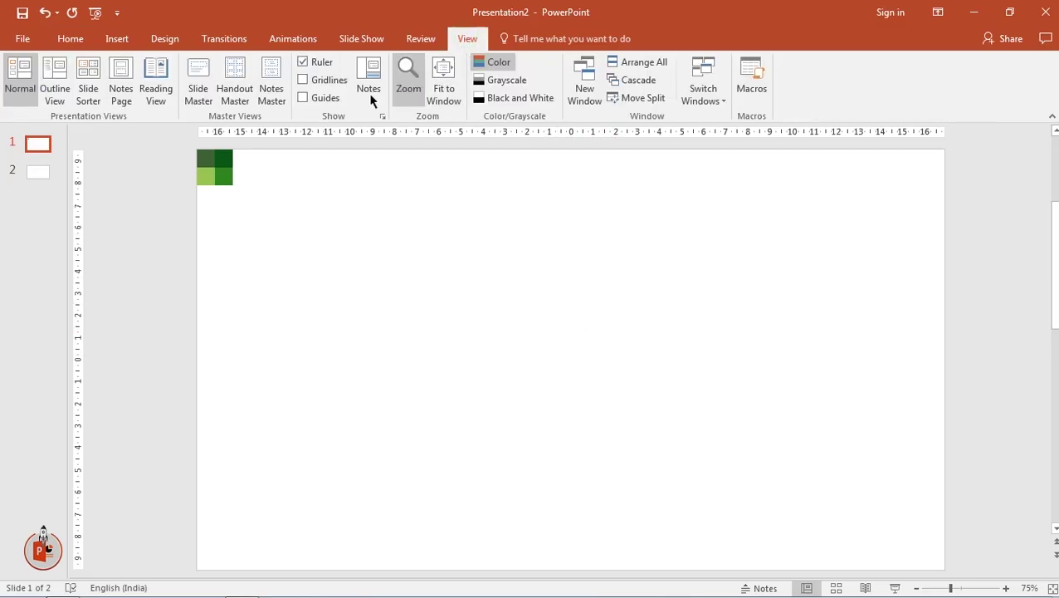
{"action": "left_click", "coordinate": [325, 98]}
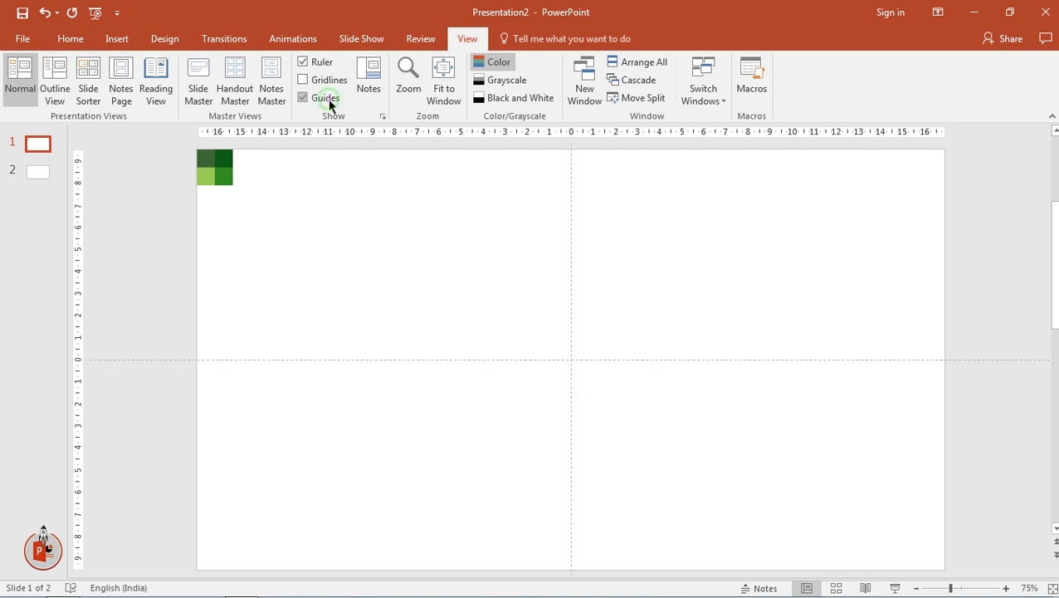
{"action": "right_click", "coordinate": [475, 268]}
{"action": "left_click", "coordinate": [511, 390]}
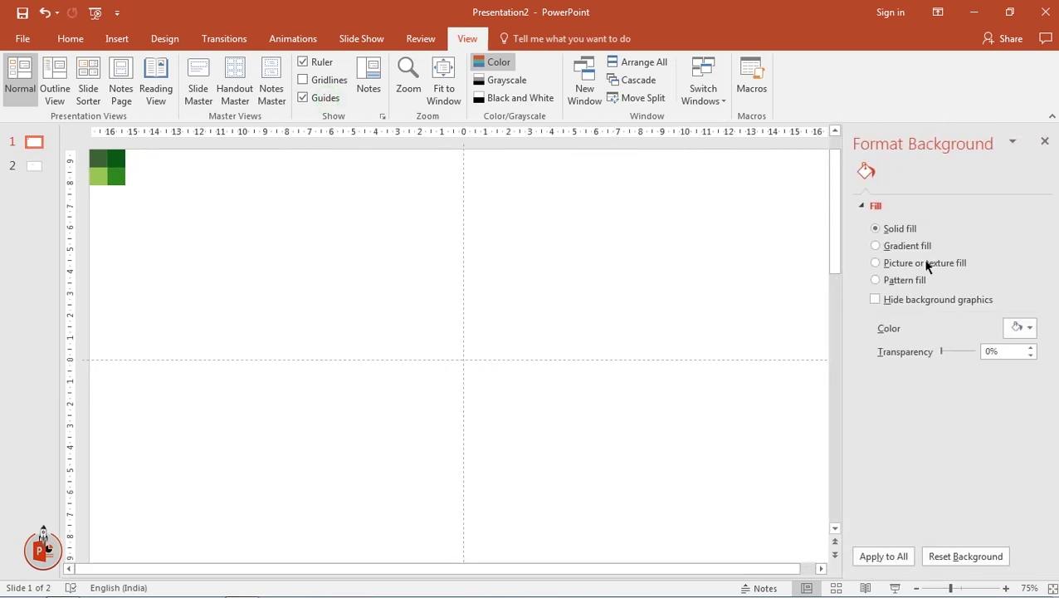
{"action": "left_click", "coordinate": [1029, 332]}
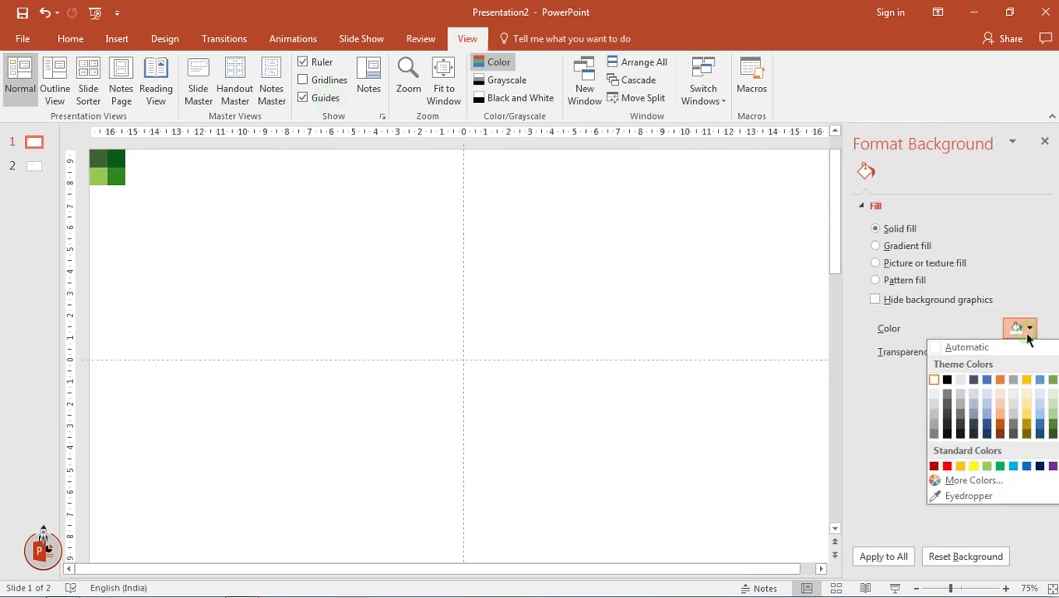
{"action": "left_click", "coordinate": [947, 425]}
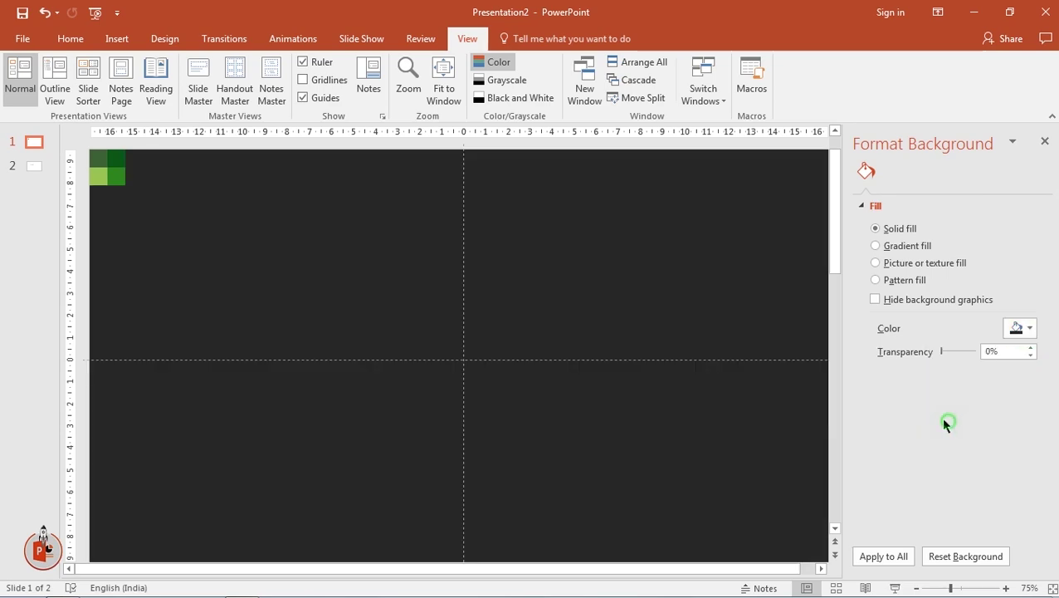
{"action": "left_click", "coordinate": [1044, 141]}
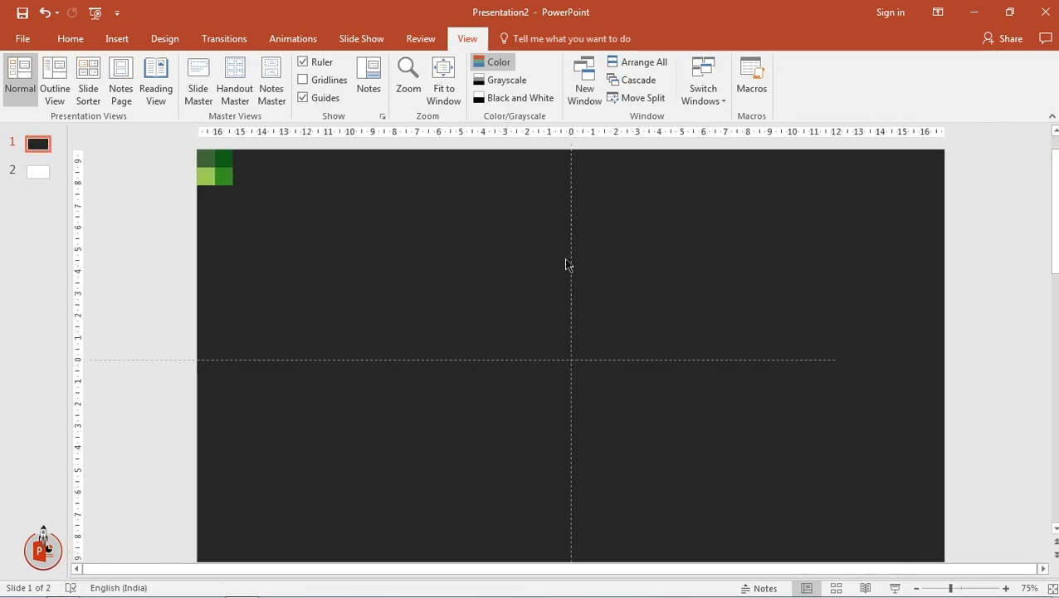
- Draw a rounded square, round its corners more, and size it to 9.38 cm centred on the guides
{"action": "left_click", "coordinate": [120, 40]}
{"action": "left_click", "coordinate": [264, 83]}
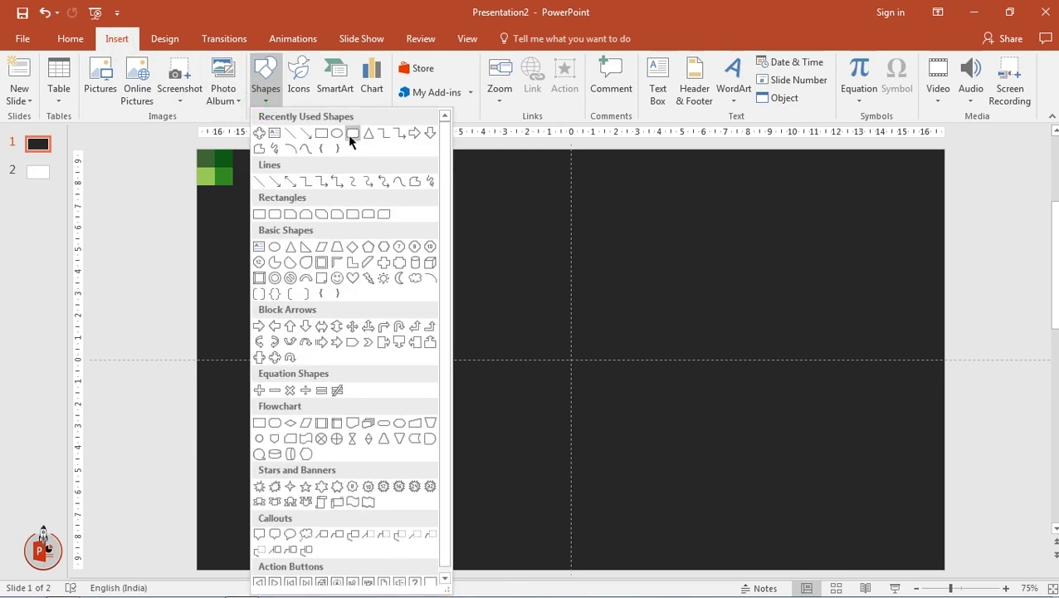
{"action": "left_click", "coordinate": [352, 135]}
{"action": "left_click_drag", "start_coordinate": [501, 294], "coordinate": [690, 440]}
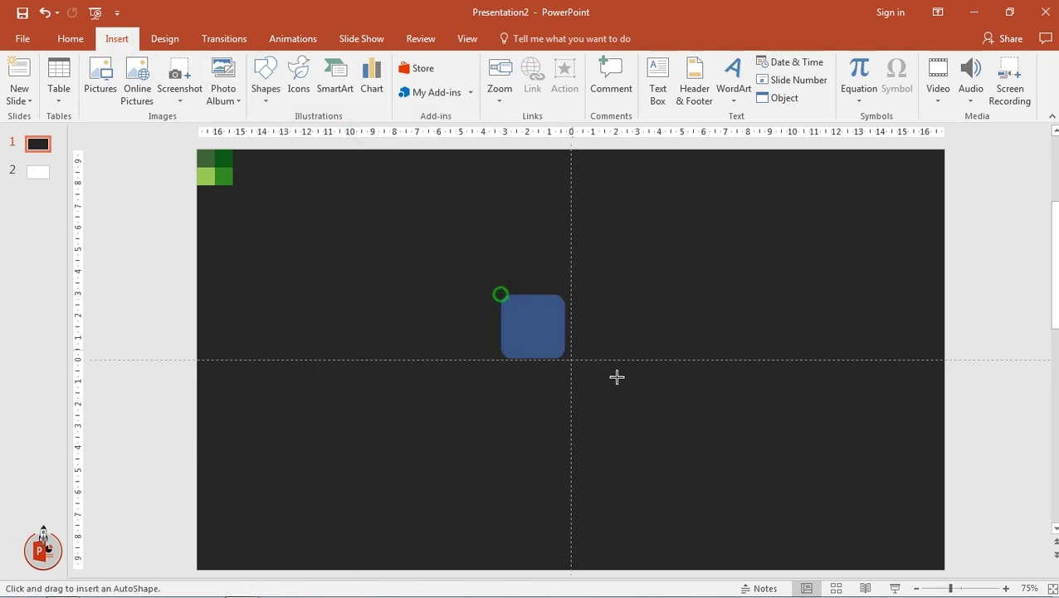
{"action": "left_click_drag", "start_coordinate": [615, 405], "coordinate": [591, 387]}
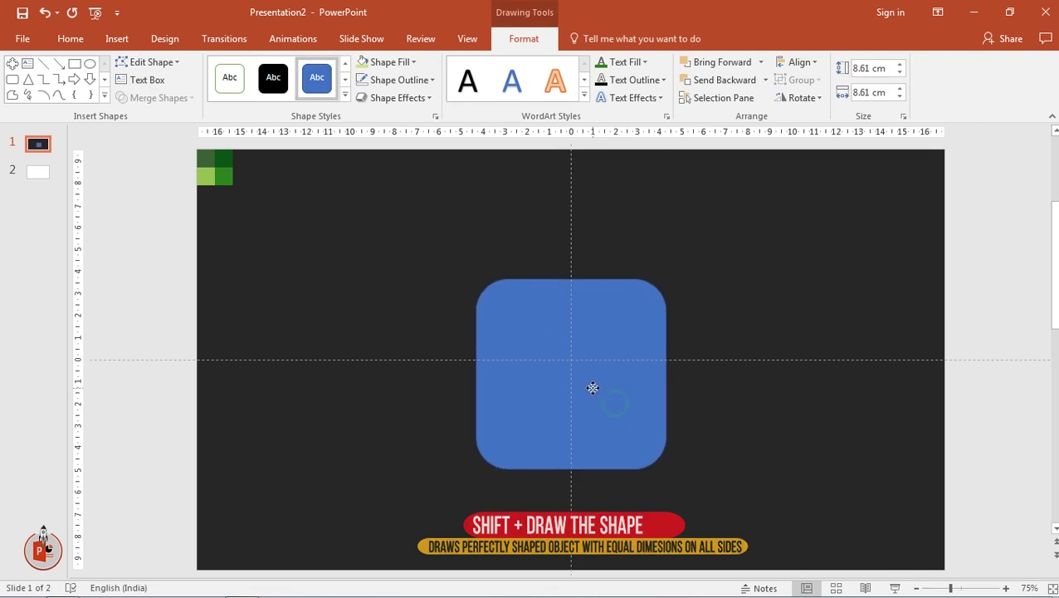
{"action": "left_click_drag", "start_coordinate": [534, 352], "coordinate": [535, 343]}
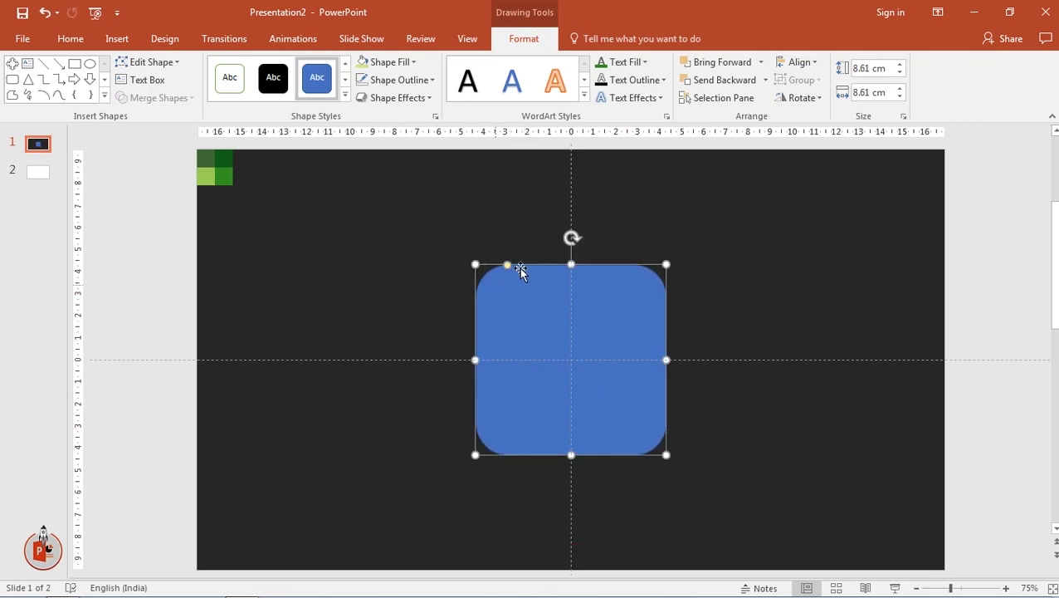
{"action": "left_click_drag", "start_coordinate": [506, 265], "coordinate": [536, 276]}
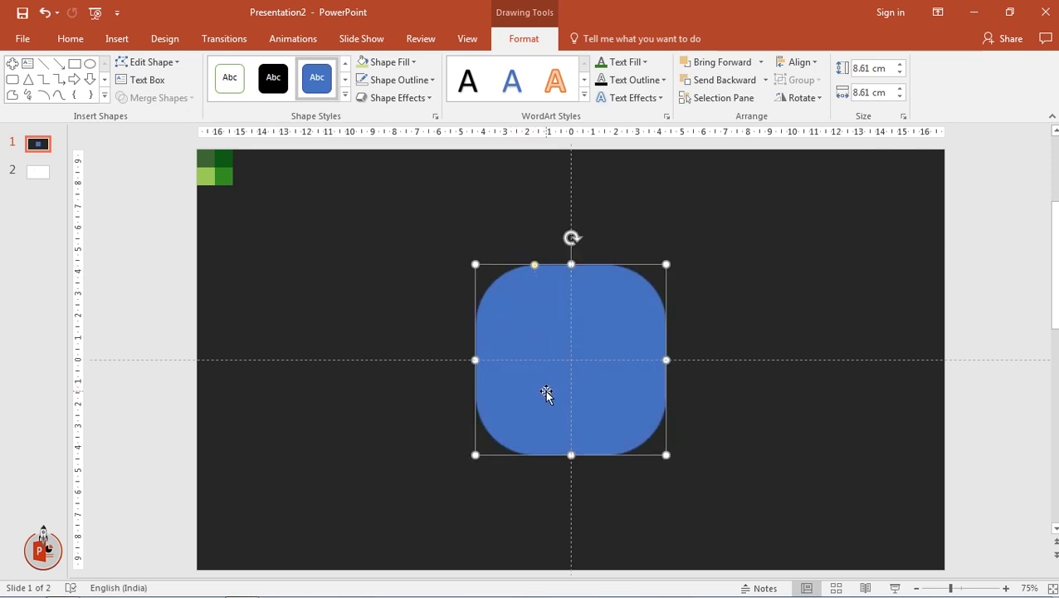
{"action": "left_click_drag", "start_coordinate": [667, 455], "coordinate": [684, 470]}
{"action": "left_click_drag", "start_coordinate": [619, 397], "coordinate": [612, 390]}
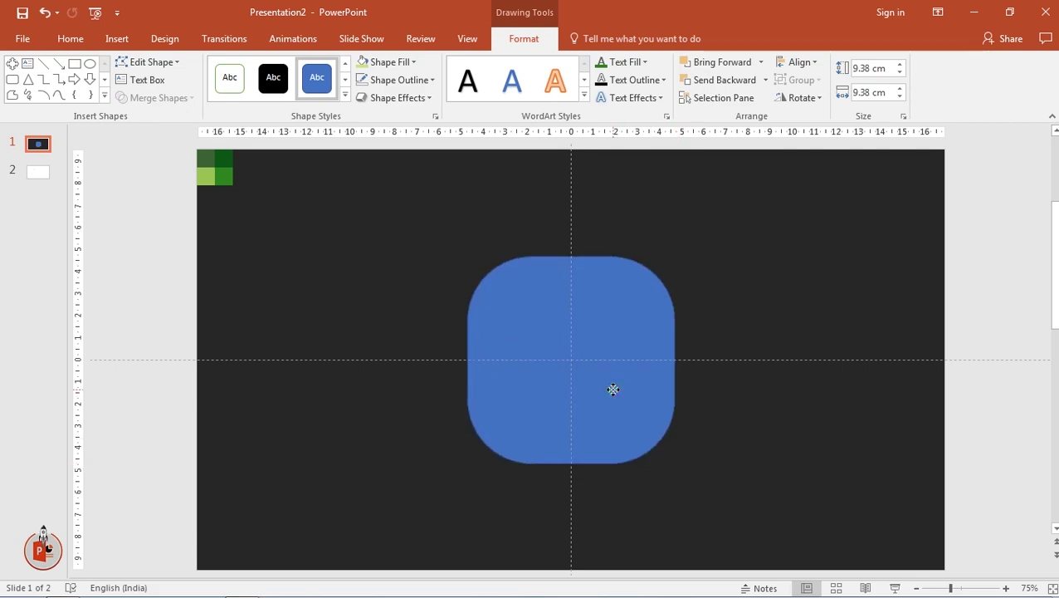
- Give the rounded square a preset gradient fill and remove its 100% stop
{"action": "right_click", "coordinate": [525, 393]}
{"action": "left_click", "coordinate": [571, 388]}
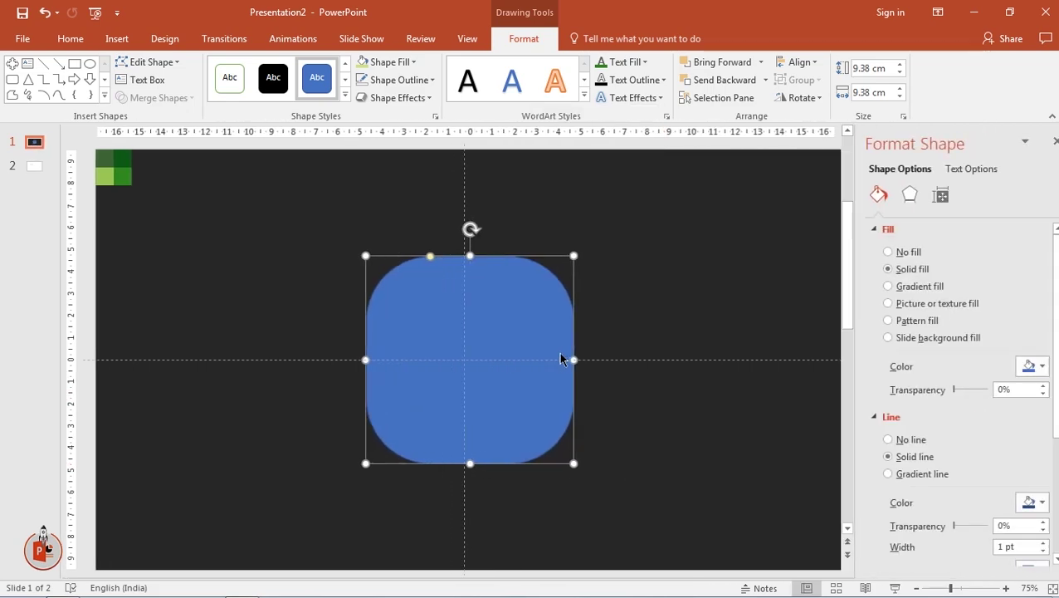
{"action": "left_click", "coordinate": [896, 289]}
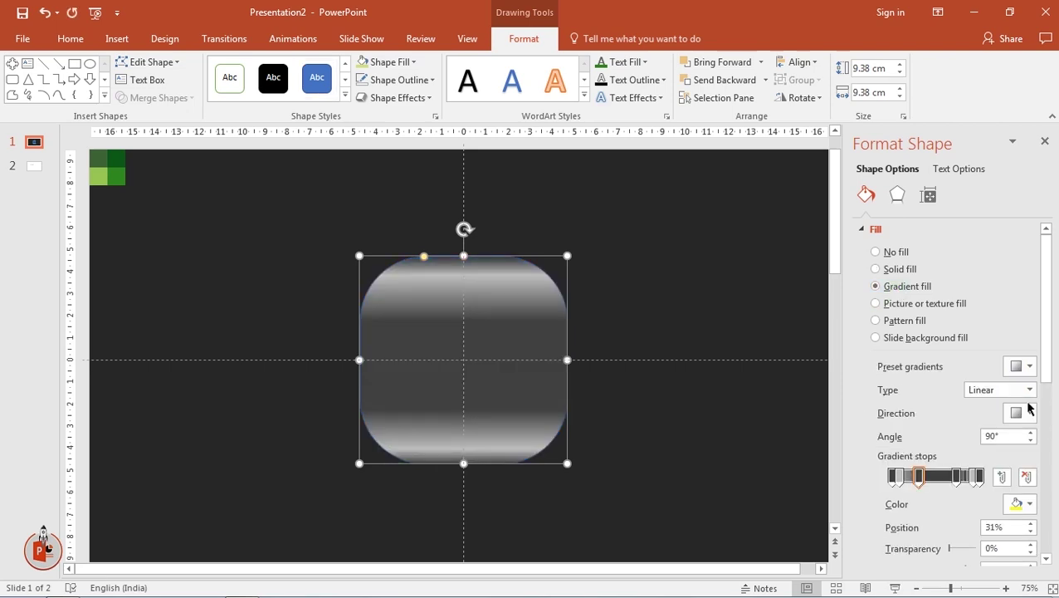
{"action": "left_click", "coordinate": [1023, 366]}
{"action": "left_click", "coordinate": [873, 402]}
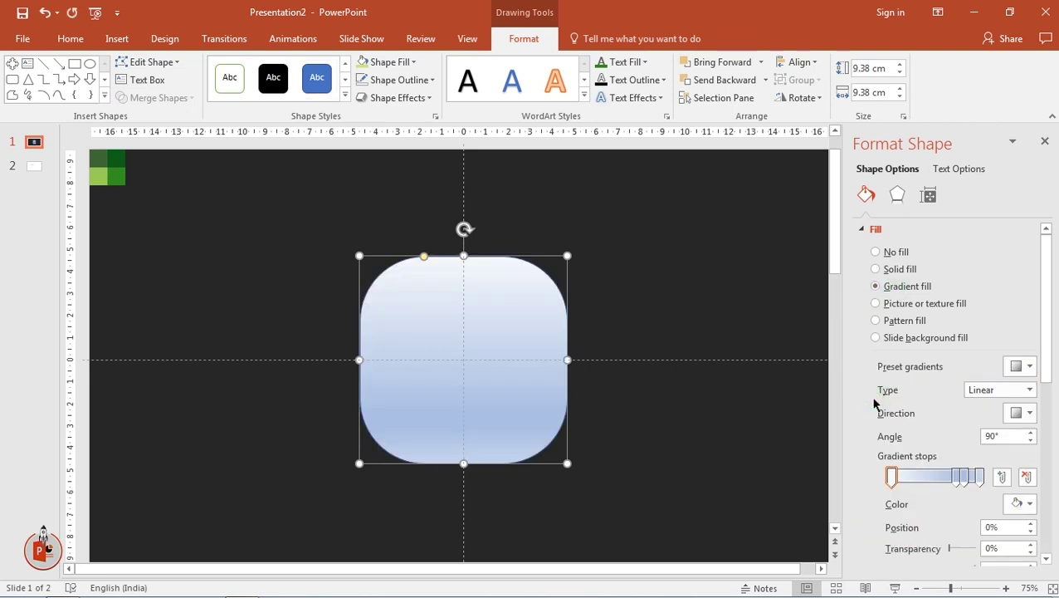
{"action": "left_click", "coordinate": [981, 476]}
{"action": "left_click", "coordinate": [1027, 477]}
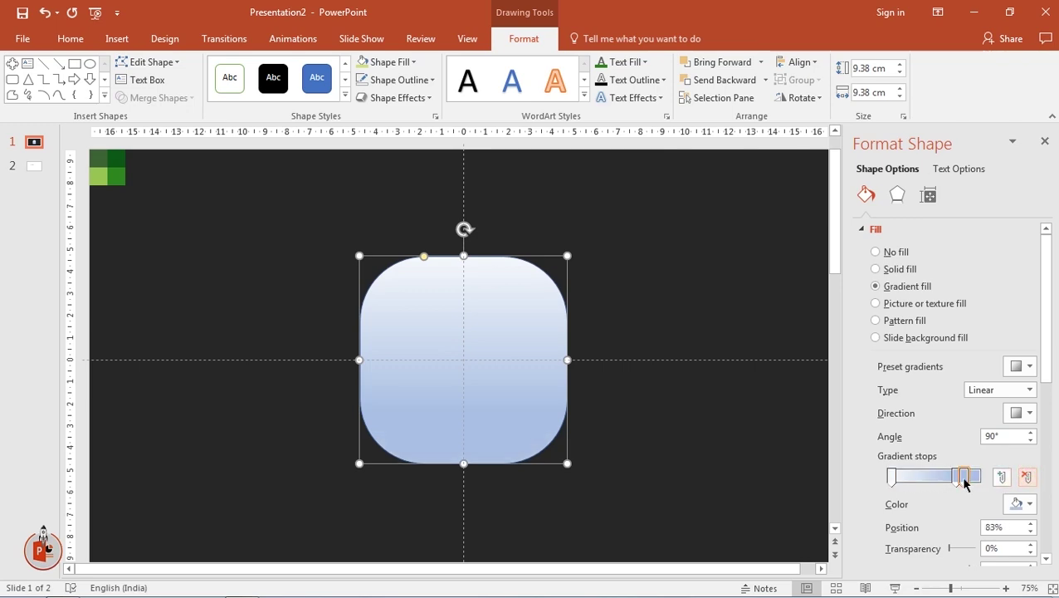
{"action": "mouse_move", "coordinate": [964, 476]}
{"action": "left_mouse_down"}
{"action": "mouse_move", "coordinate": [980, 476]}
{"action": "mouse_move", "coordinate": [934, 480]}
{"action": "left_mouse_up"}
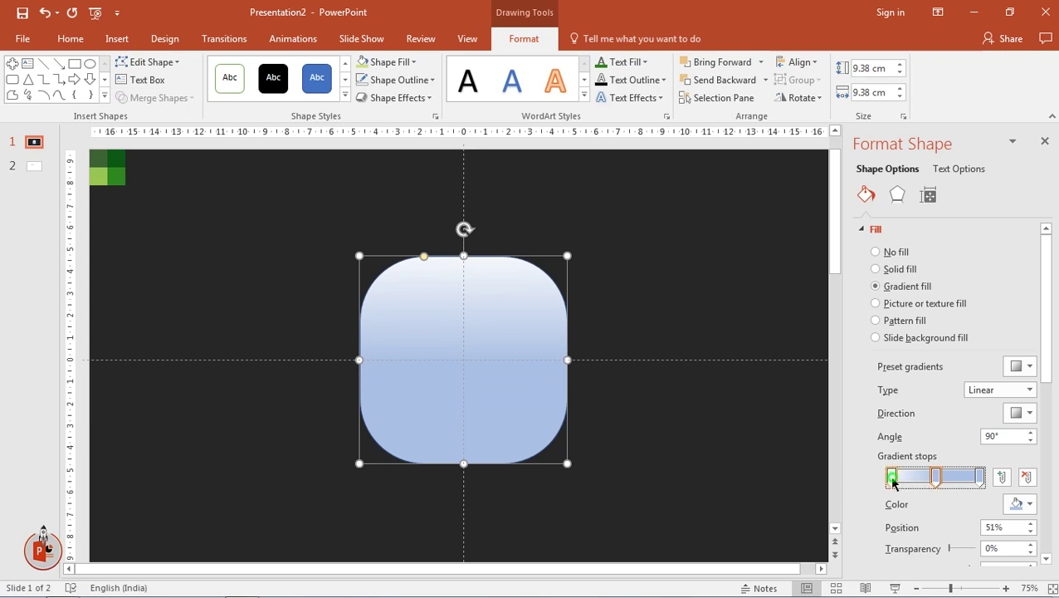
- Colour the gradient stops grey at the top, fading to dark grey at the middle and bottom
{"action": "left_click", "coordinate": [893, 481]}
{"action": "left_click", "coordinate": [1030, 504]}
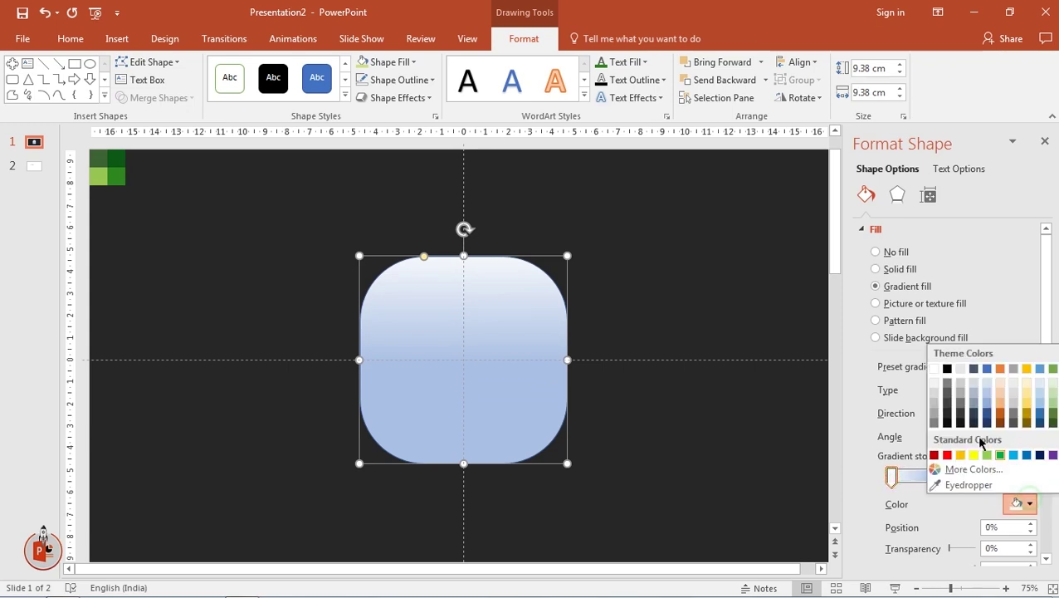
{"action": "left_click", "coordinate": [946, 385]}
{"action": "left_click", "coordinate": [938, 479]}
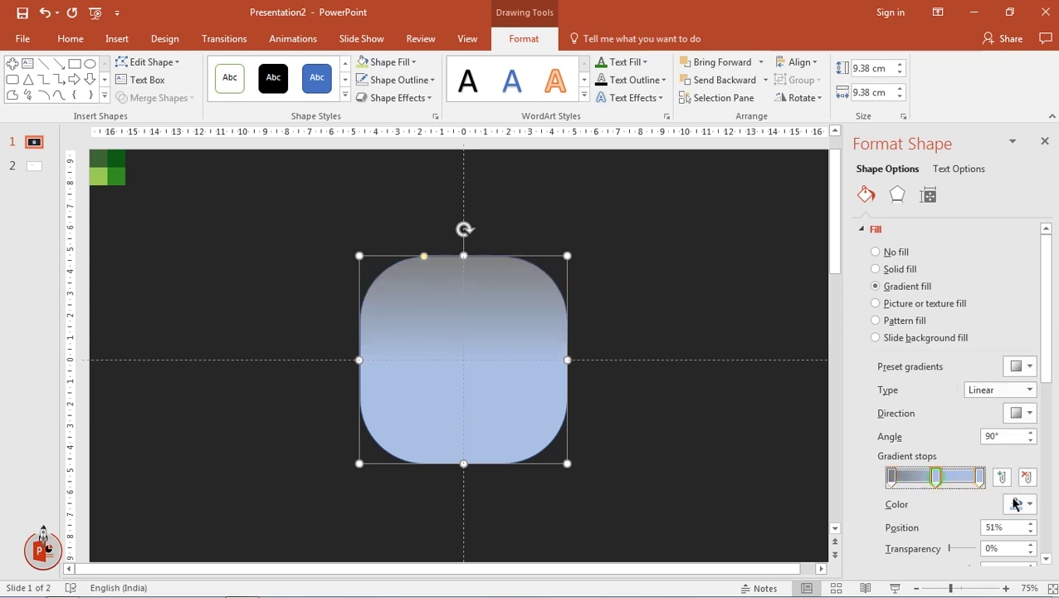
{"action": "left_click", "coordinate": [1026, 502]}
{"action": "left_click", "coordinate": [946, 399]}
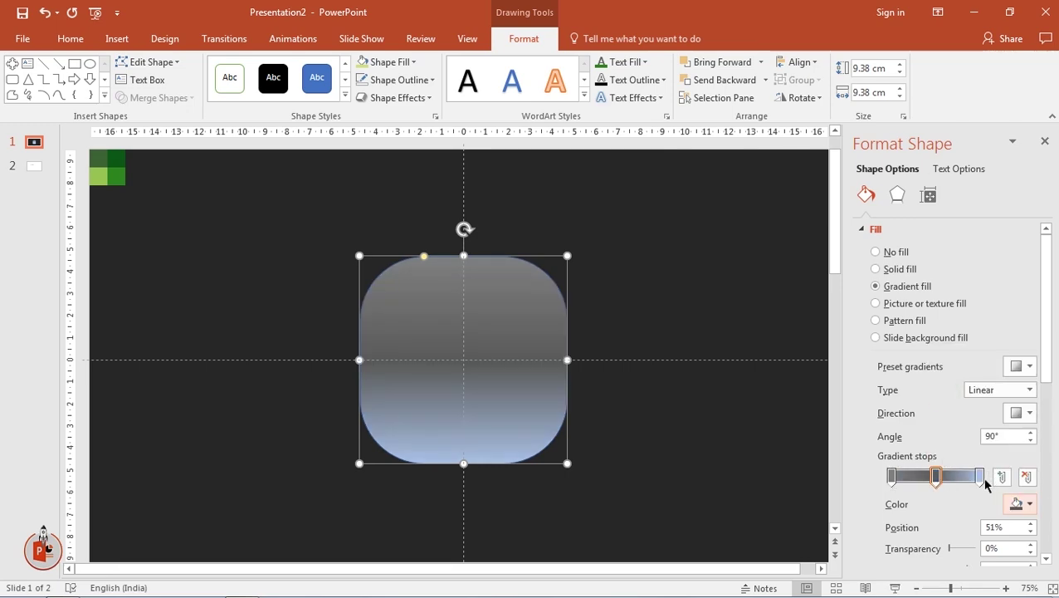
{"action": "left_click", "coordinate": [973, 474]}
{"action": "left_click", "coordinate": [1022, 504]}
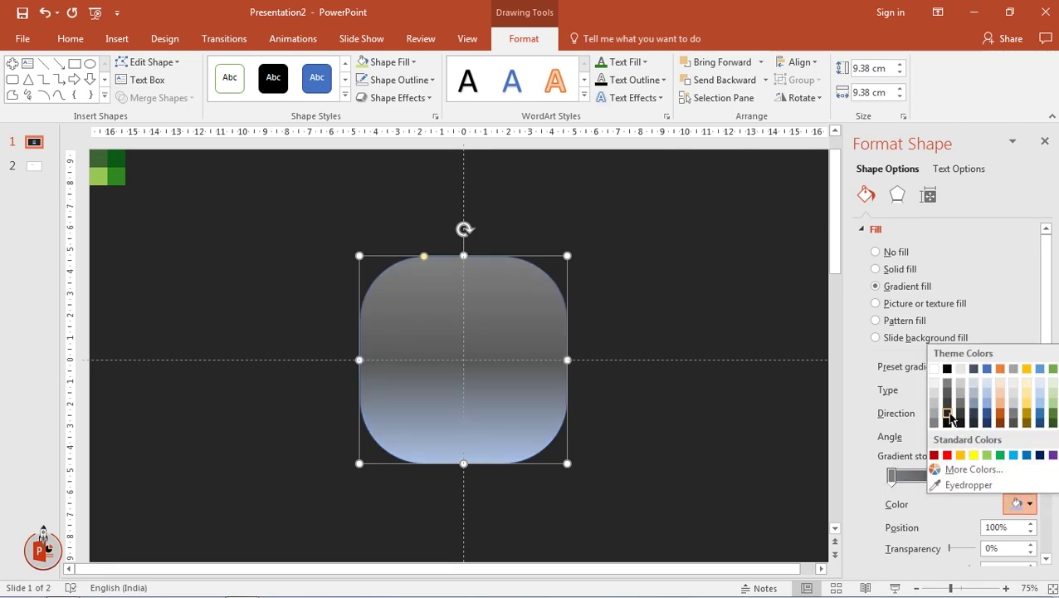
{"action": "left_click", "coordinate": [948, 411]}
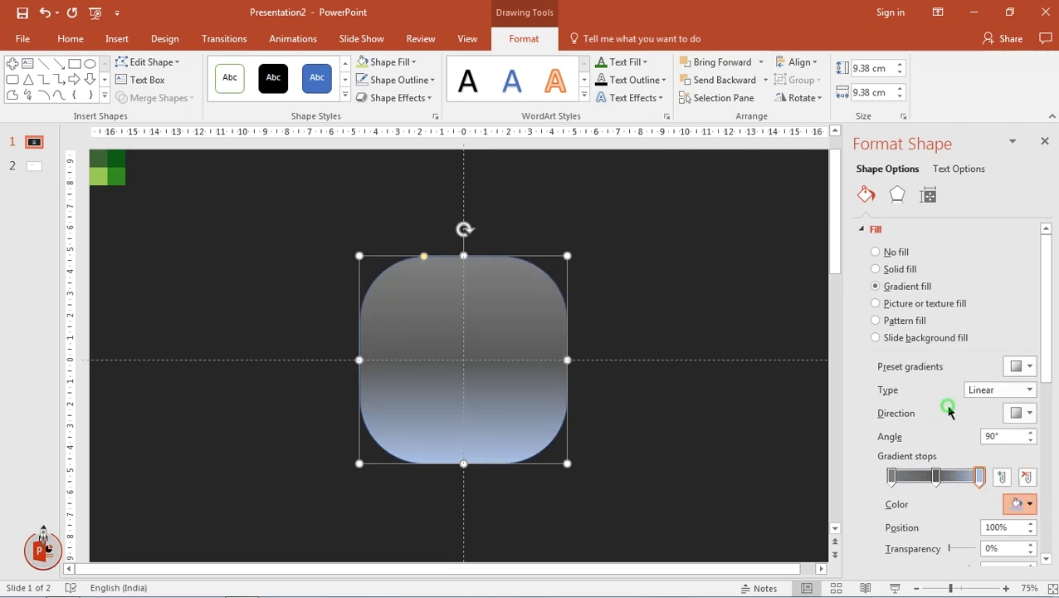
{"action": "left_click", "coordinate": [699, 409]}
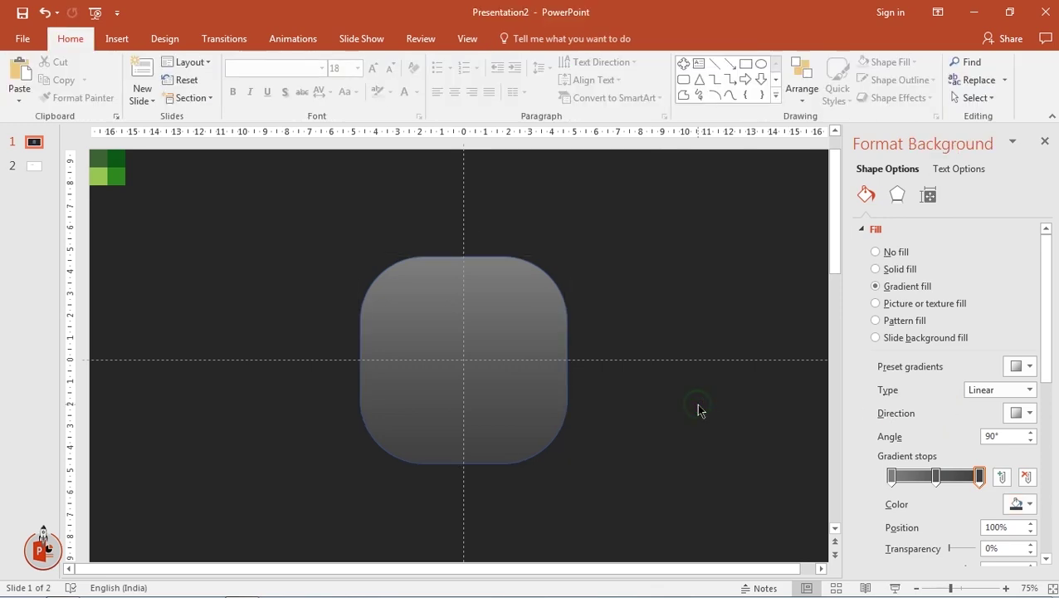
- Darken the top, middle and bottom gradient stops to deeper greys and close the pane
{"action": "left_click", "coordinate": [459, 366]}
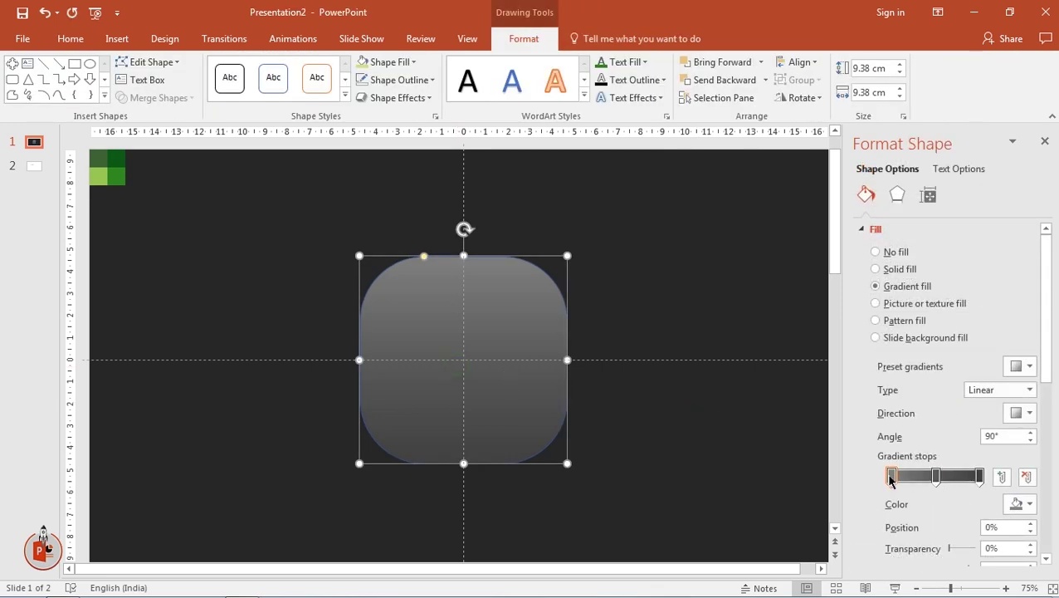
{"action": "left_click", "coordinate": [1019, 504]}
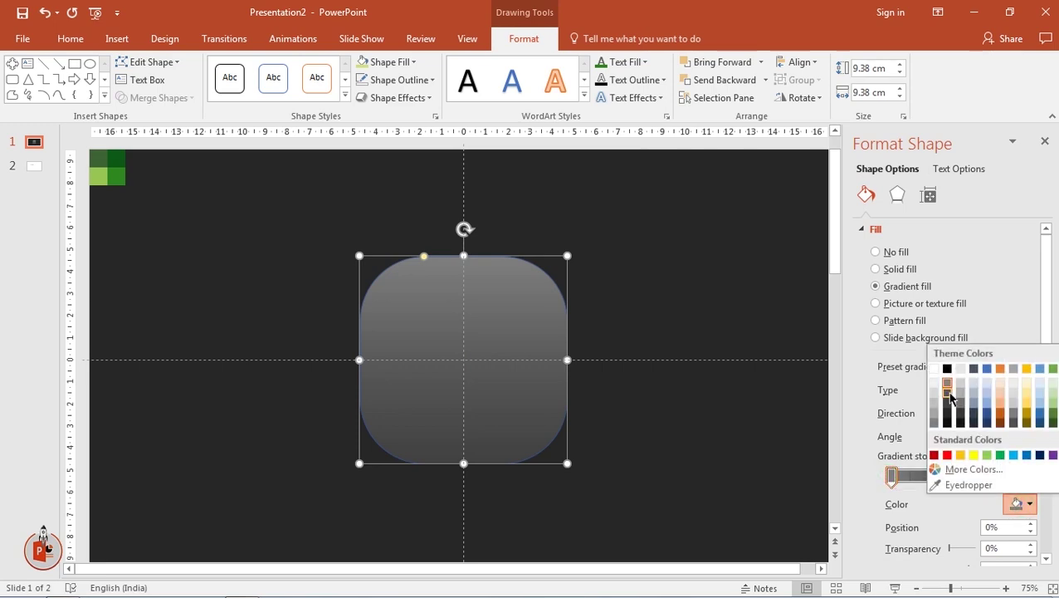
{"action": "left_click", "coordinate": [949, 395]}
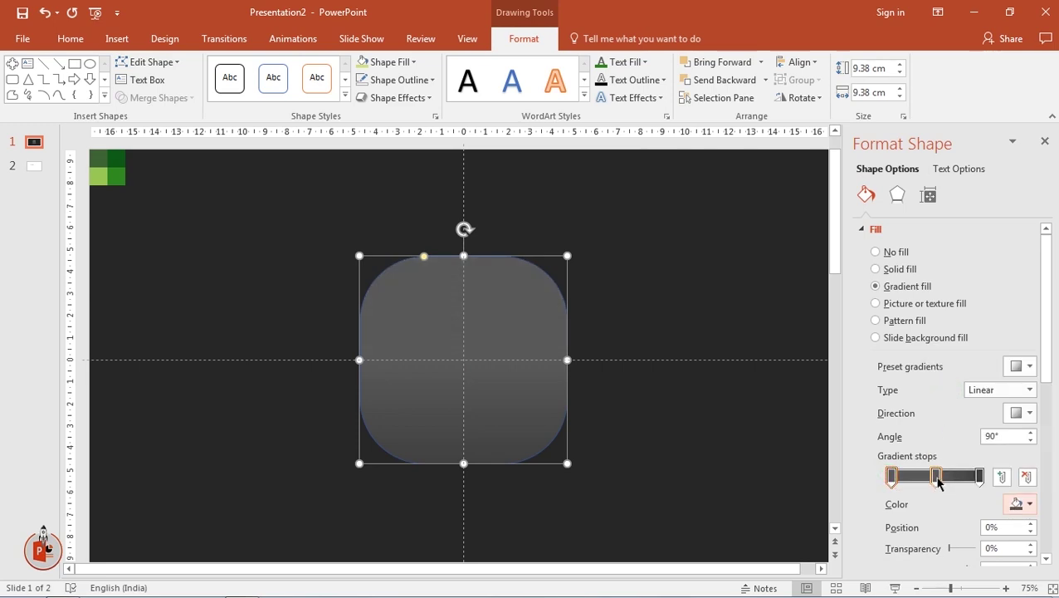
{"action": "left_click", "coordinate": [936, 475]}
{"action": "left_click", "coordinate": [1019, 504]}
{"action": "left_click", "coordinate": [951, 405]}
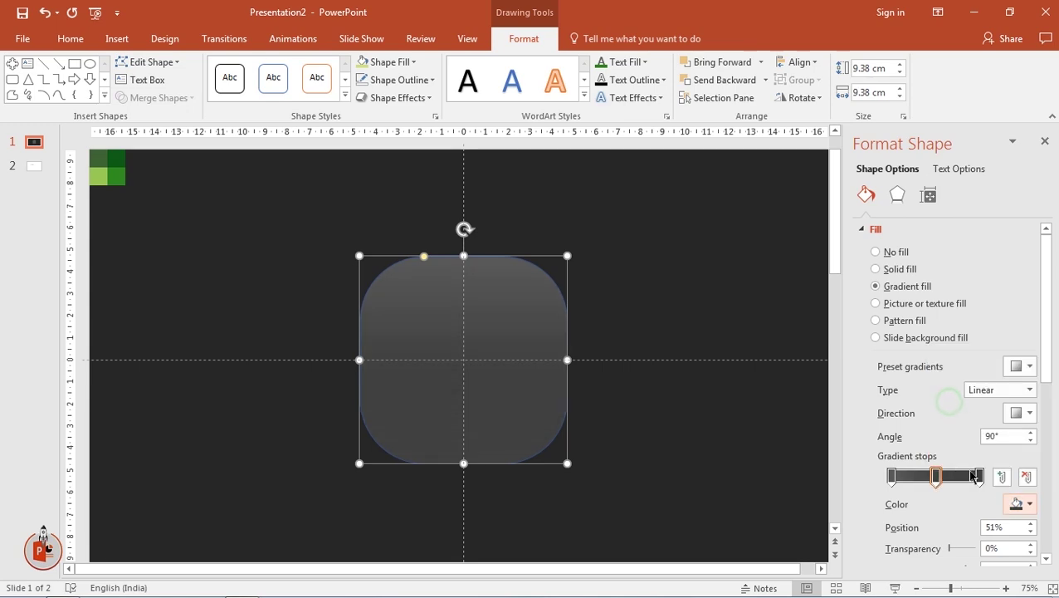
{"action": "left_click", "coordinate": [978, 475]}
{"action": "left_click", "coordinate": [1029, 504]}
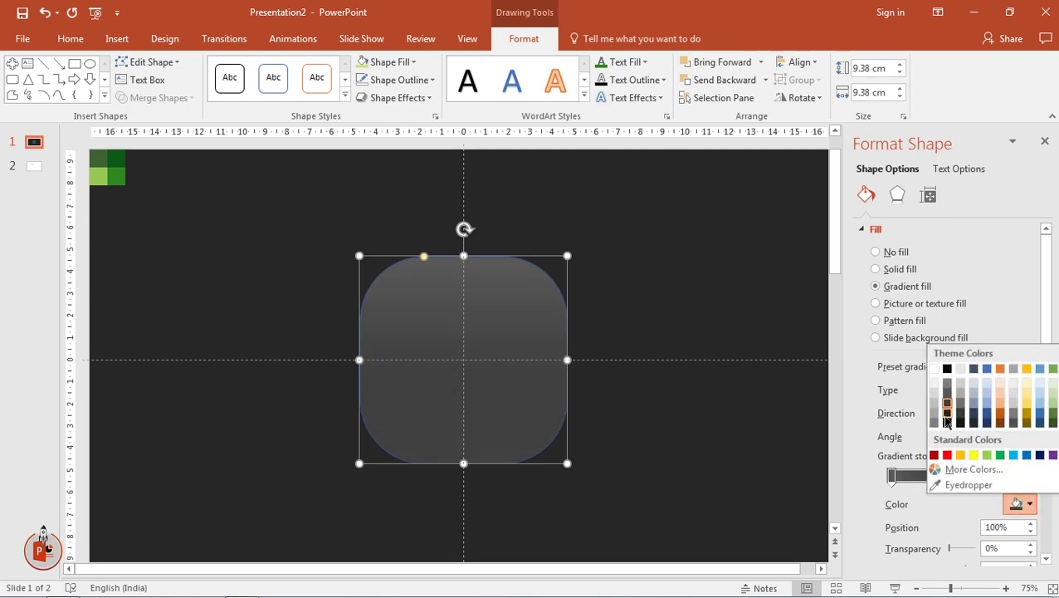
{"action": "left_click", "coordinate": [947, 422]}
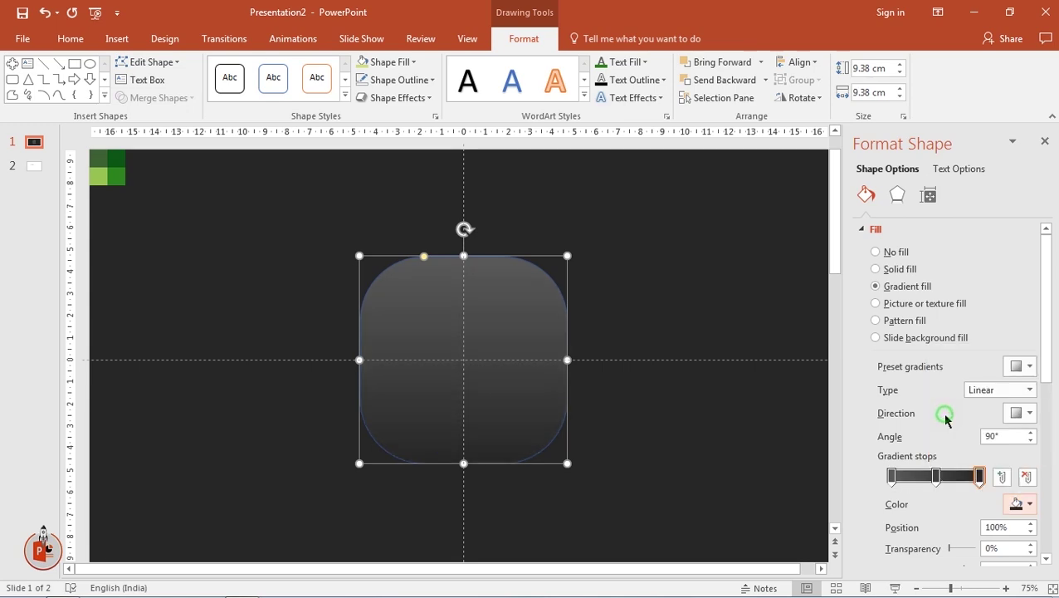
{"action": "left_click", "coordinate": [1044, 142]}
{"action": "left_click", "coordinate": [781, 407]}
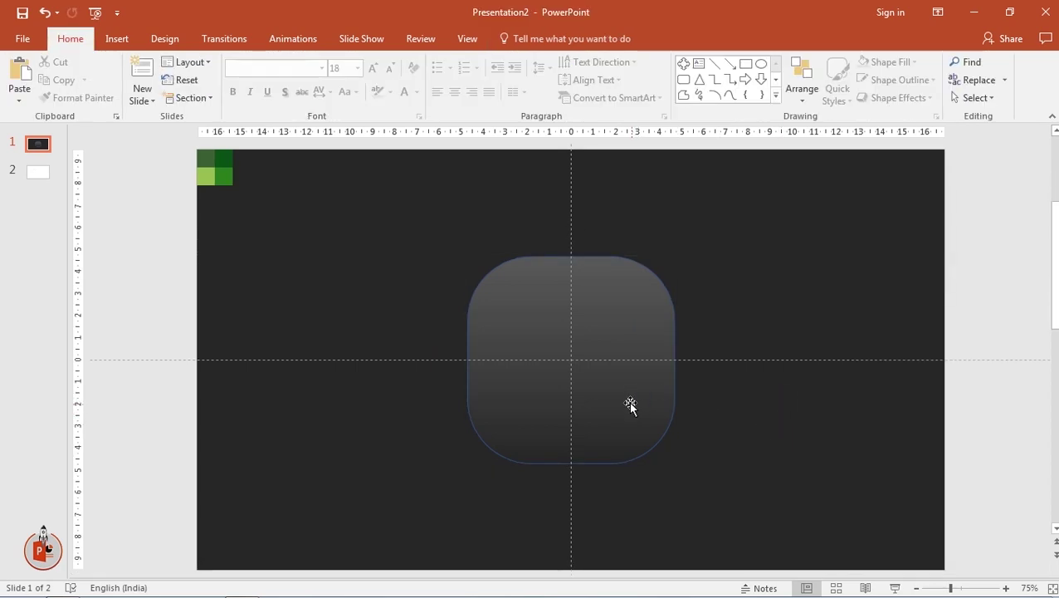
- Set the rounded square's outline weight to 2¼ pt
{"action": "left_click", "coordinate": [595, 381]}
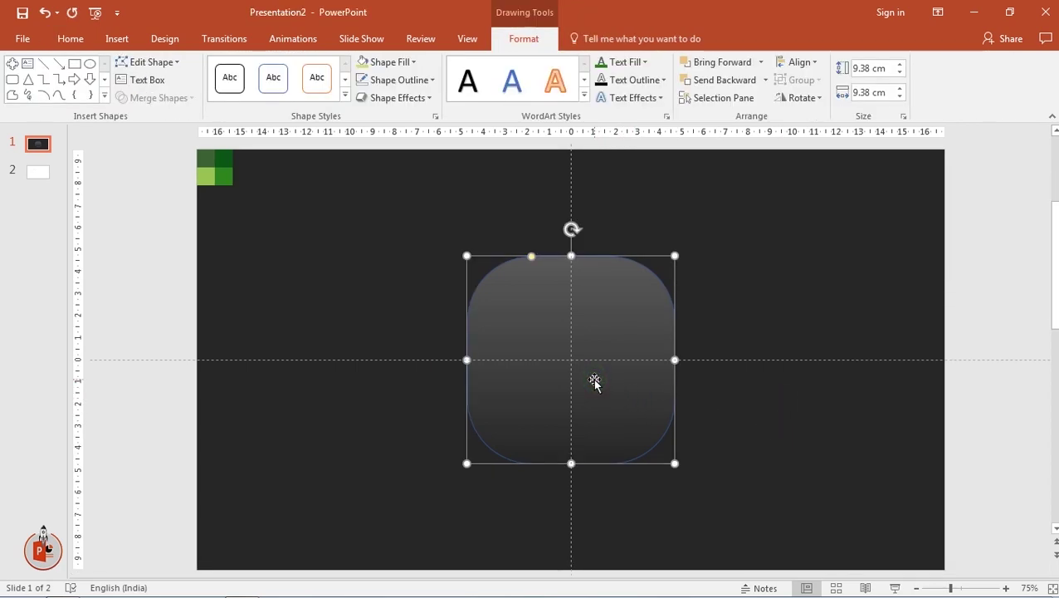
{"action": "right_click", "coordinate": [594, 379]}
{"action": "left_click", "coordinate": [619, 370]}
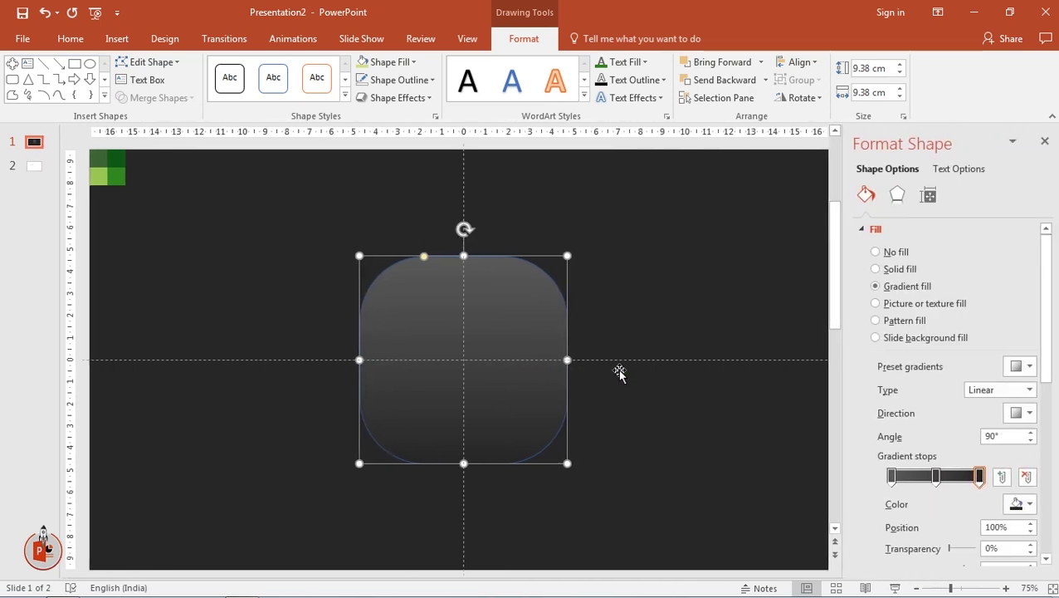
{"action": "left_click", "coordinate": [418, 83]}
{"action": "mouse_move", "coordinate": [395, 275]}
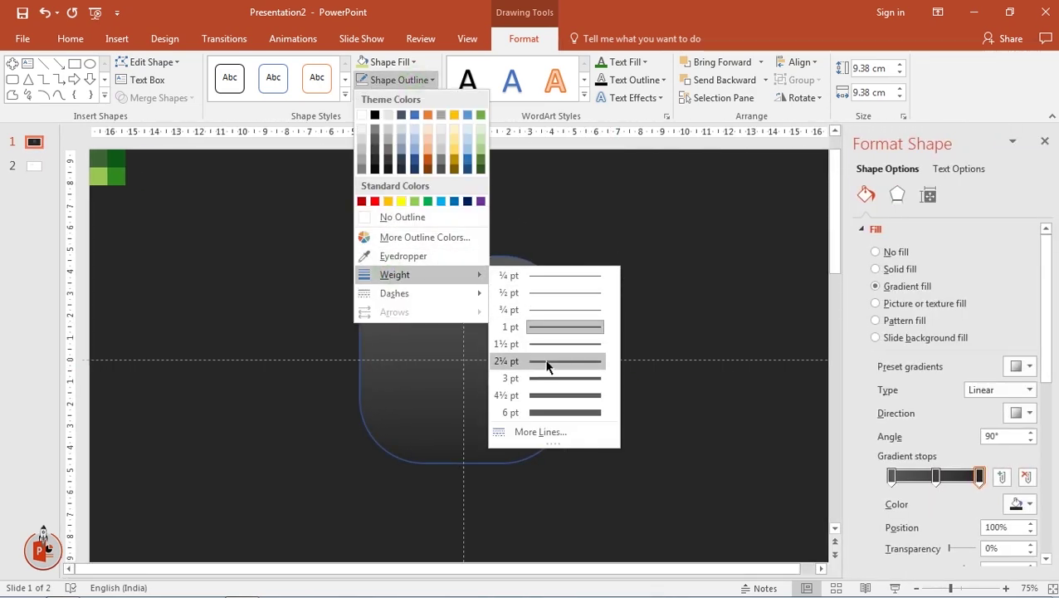
{"action": "left_click", "coordinate": [546, 361]}
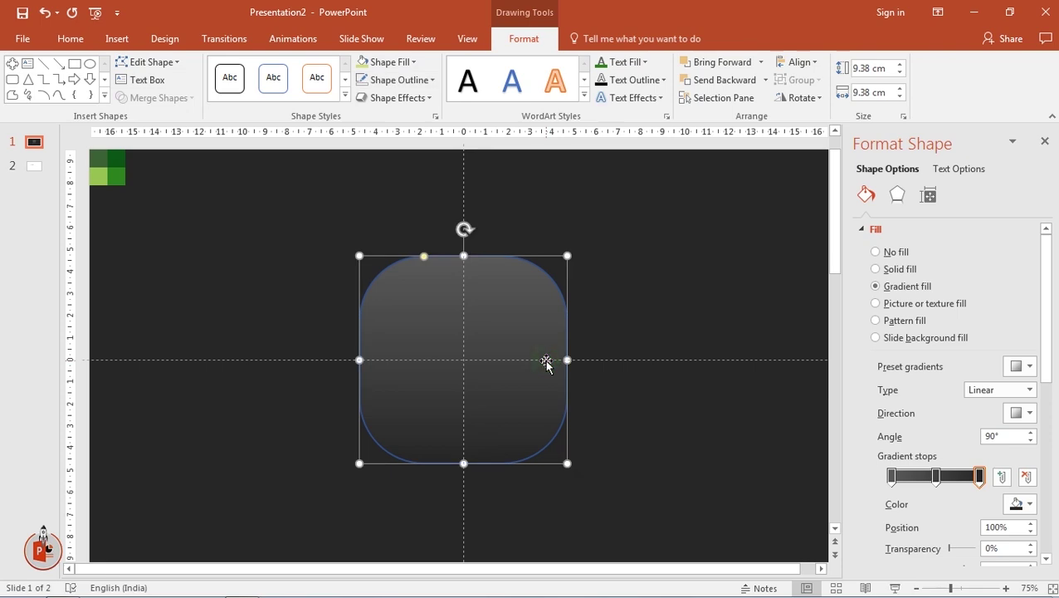
- Make the outline a gradient line, with dark grey sampled from the shape at 19% and 24%
{"action": "left_click", "coordinate": [865, 231]}
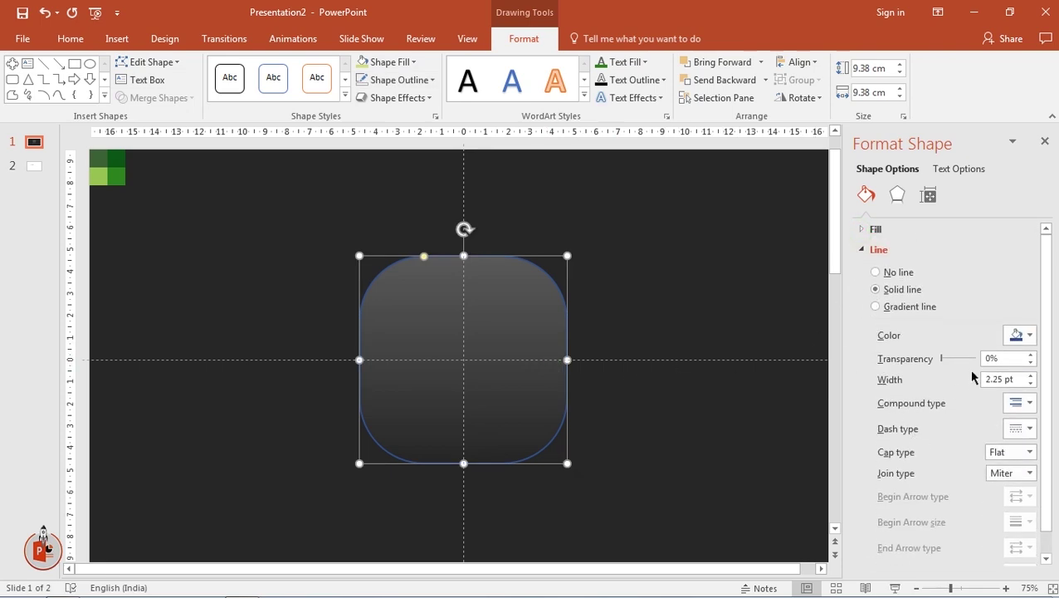
{"action": "left_click", "coordinate": [907, 317]}
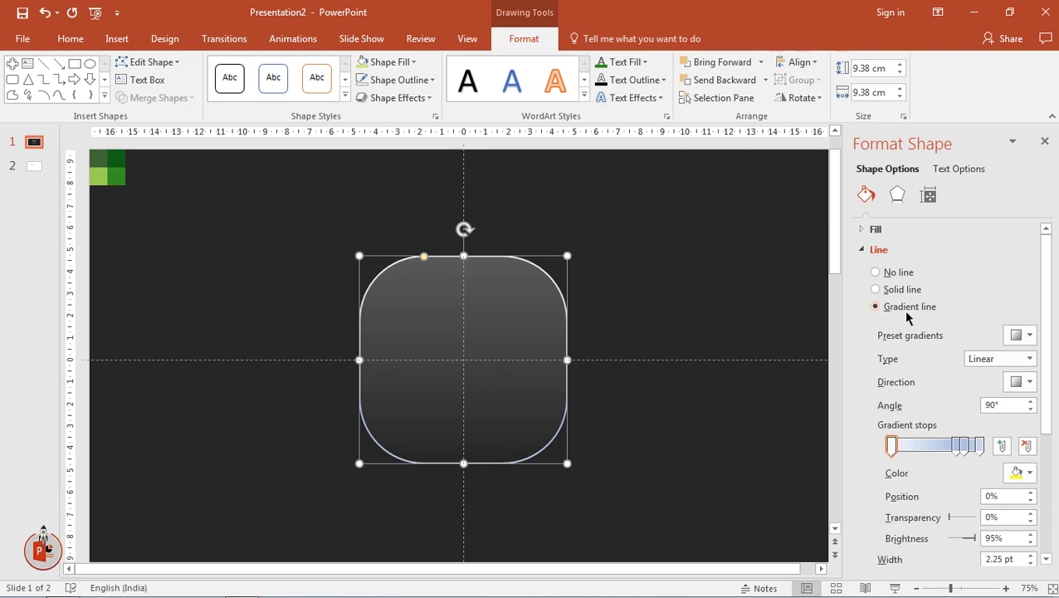
{"action": "left_click_drag", "start_coordinate": [956, 449], "coordinate": [911, 454]}
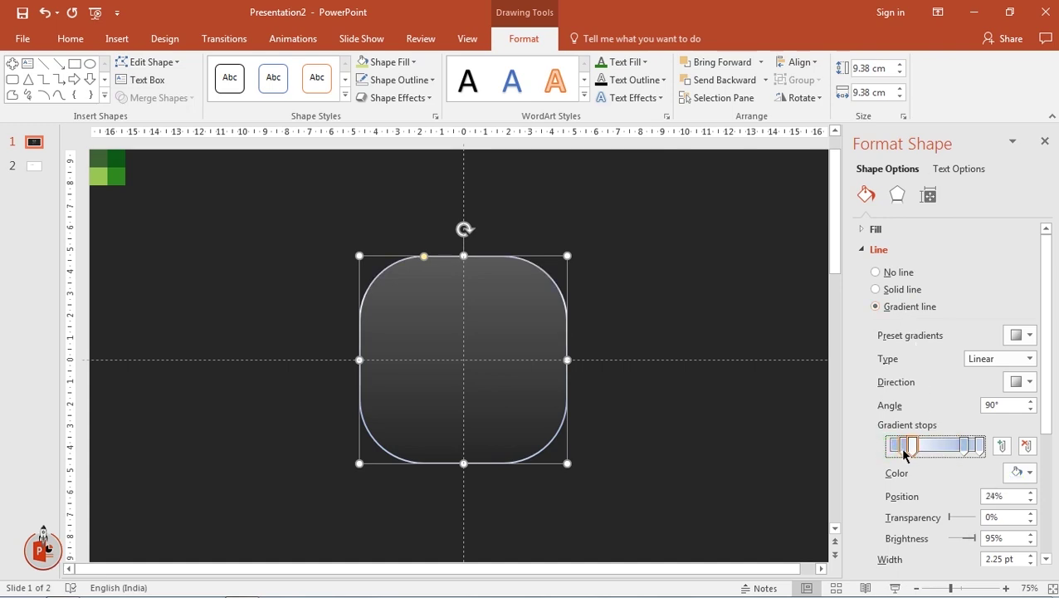
{"action": "left_click", "coordinate": [892, 448]}
{"action": "left_click", "coordinate": [1026, 473]}
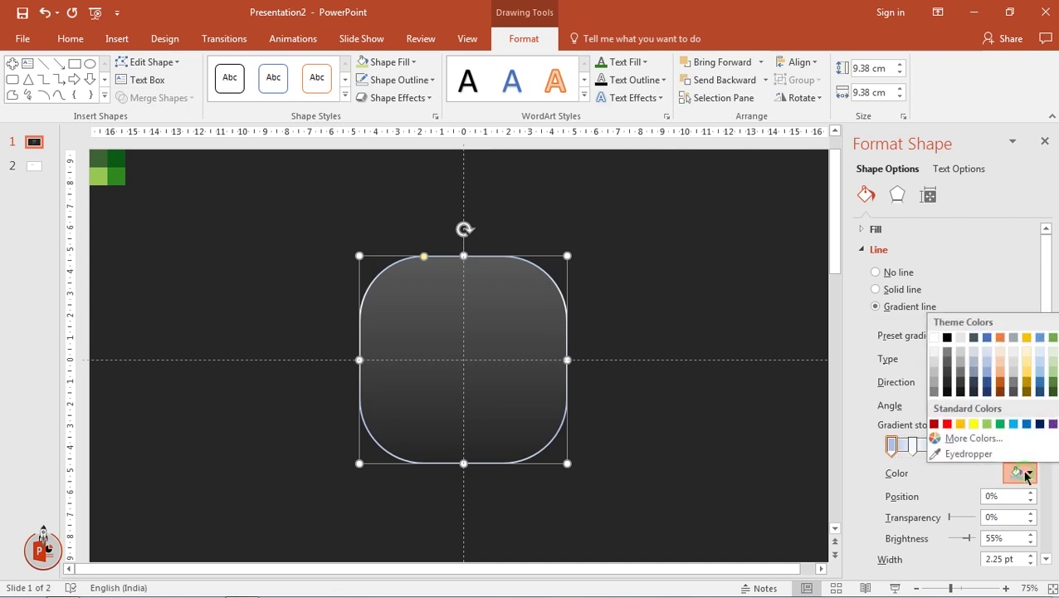
{"action": "left_click", "coordinate": [967, 453]}
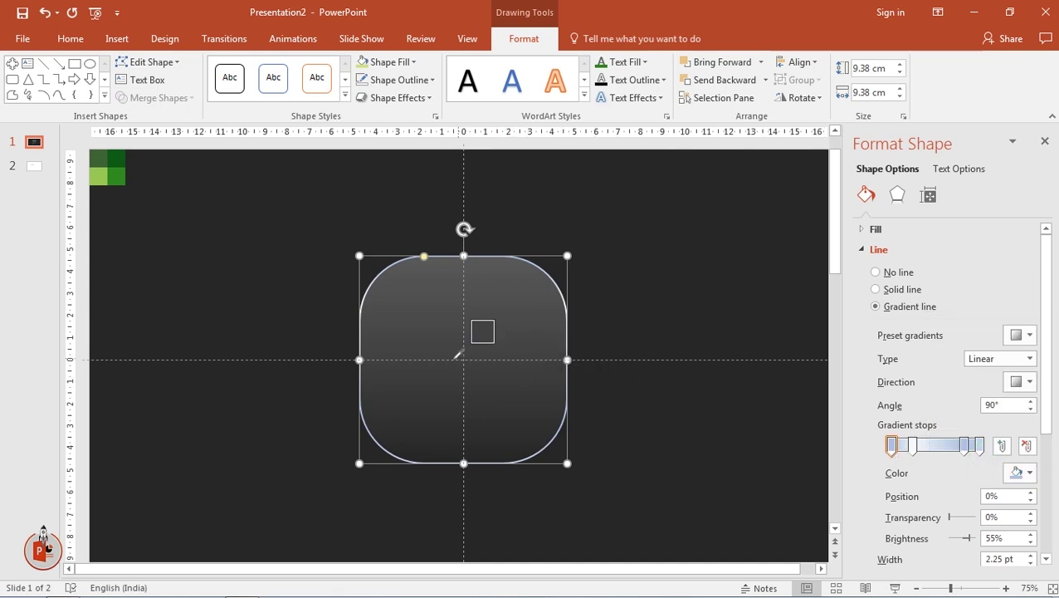
{"action": "left_click", "coordinate": [366, 358]}
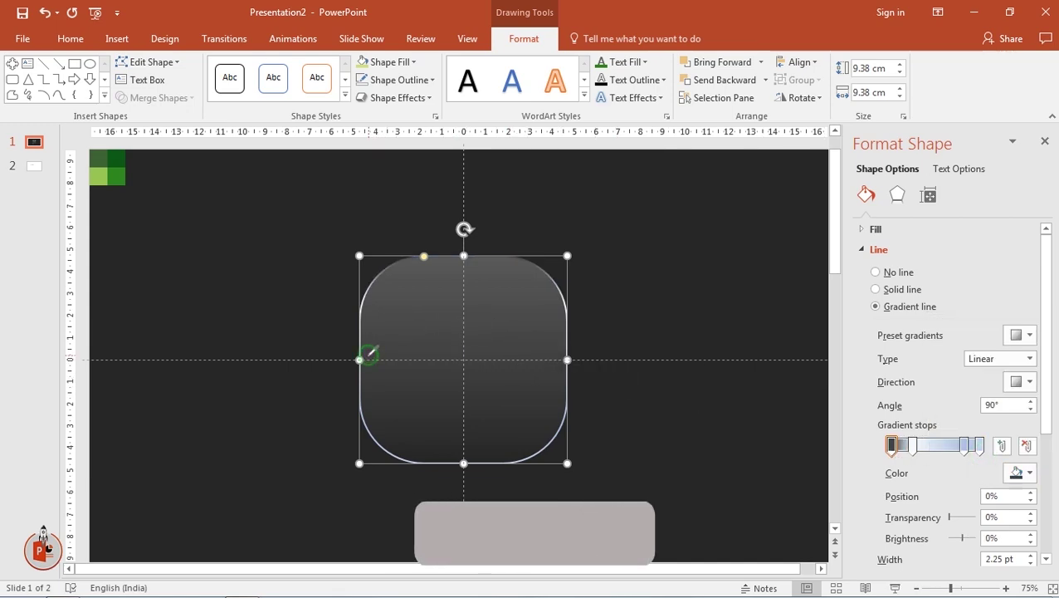
{"action": "left_click", "coordinate": [904, 445]}
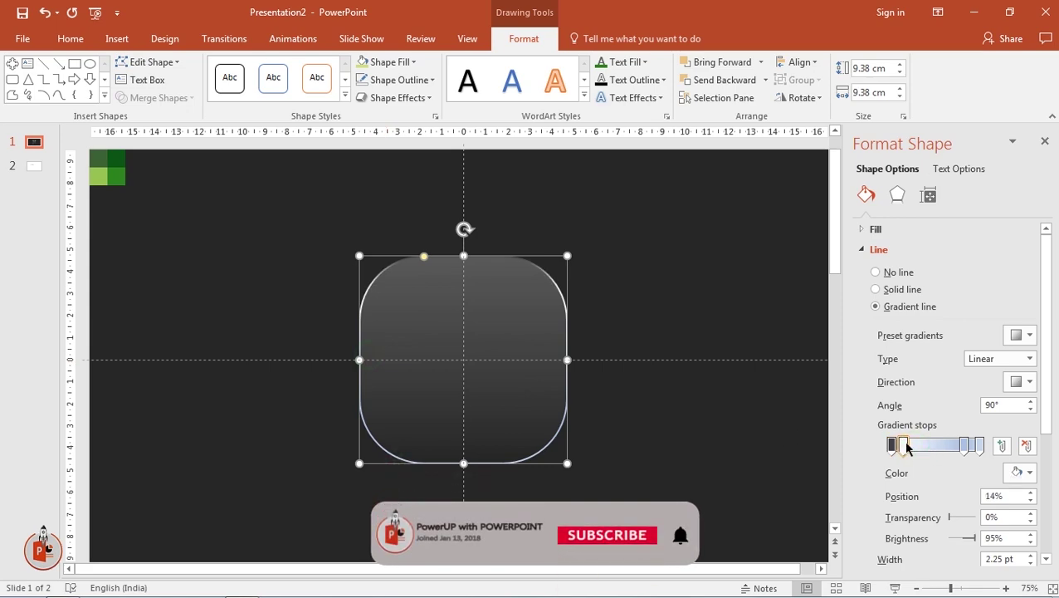
{"action": "left_click_drag", "start_coordinate": [907, 446], "coordinate": [913, 447]}
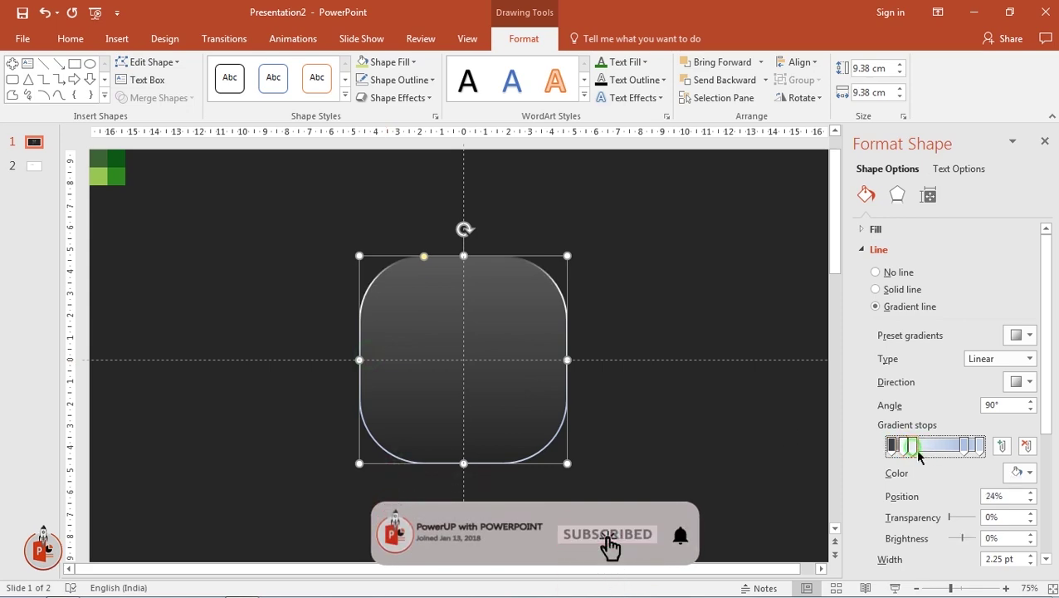
{"action": "left_click", "coordinate": [1026, 473]}
{"action": "left_click", "coordinate": [975, 452]}
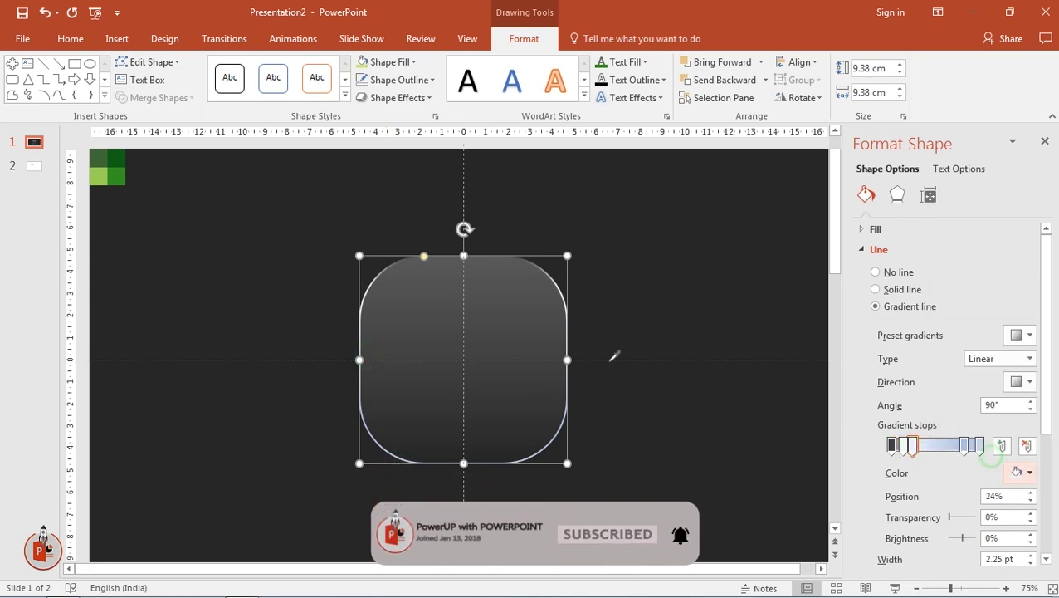
{"action": "left_click", "coordinate": [365, 349]}
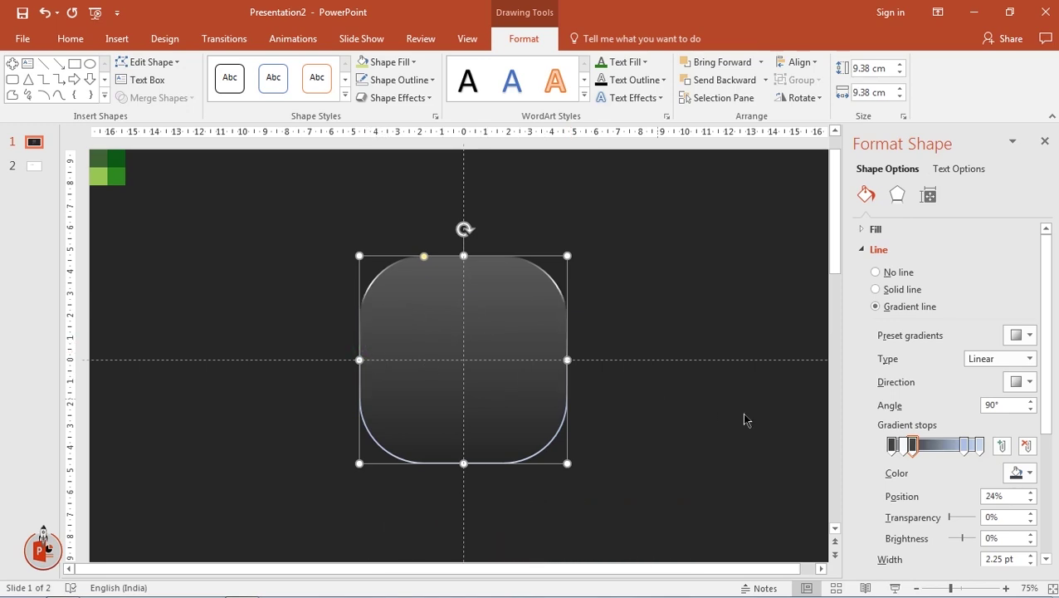
- Recolour the 79% and 100% outline stops with recent colours and make the 90% stop white
{"action": "left_click", "coordinate": [965, 447]}
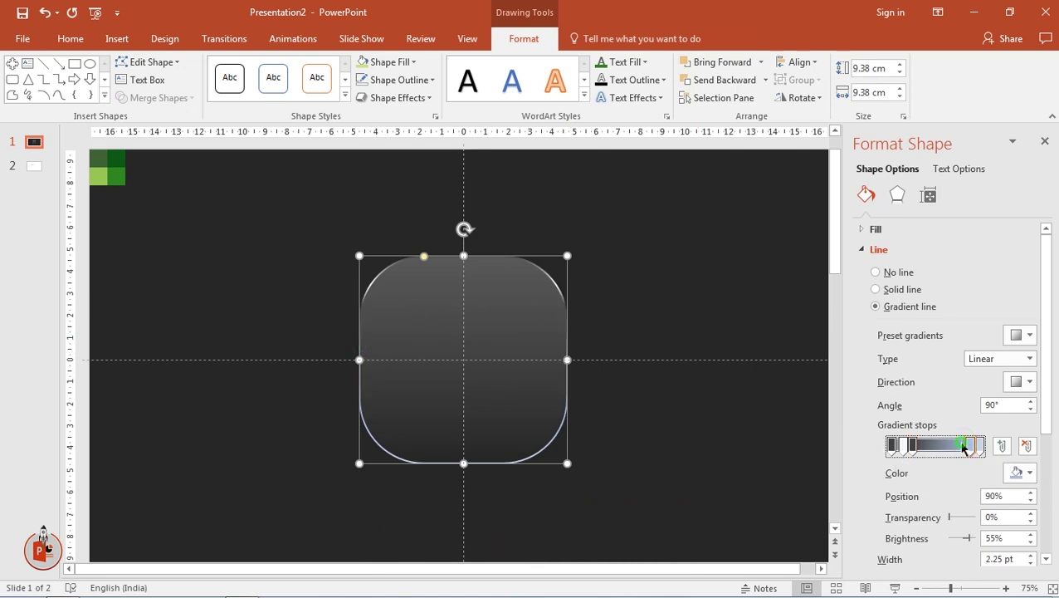
{"action": "left_click", "coordinate": [962, 447]}
{"action": "left_click", "coordinate": [1020, 471]}
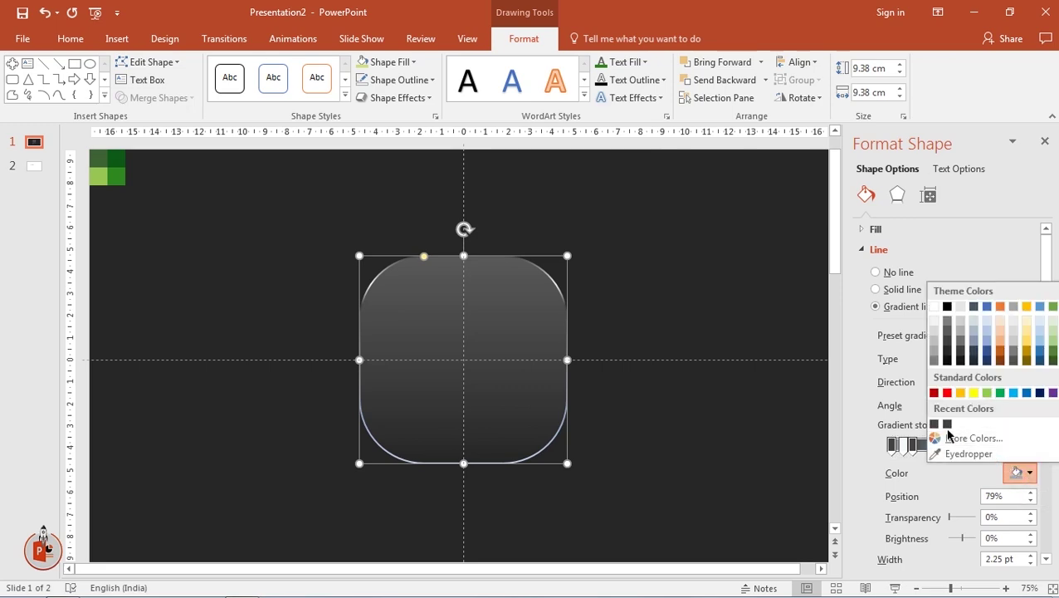
{"action": "left_click", "coordinate": [935, 426]}
{"action": "left_click", "coordinate": [988, 446]}
{"action": "left_click", "coordinate": [1021, 472]}
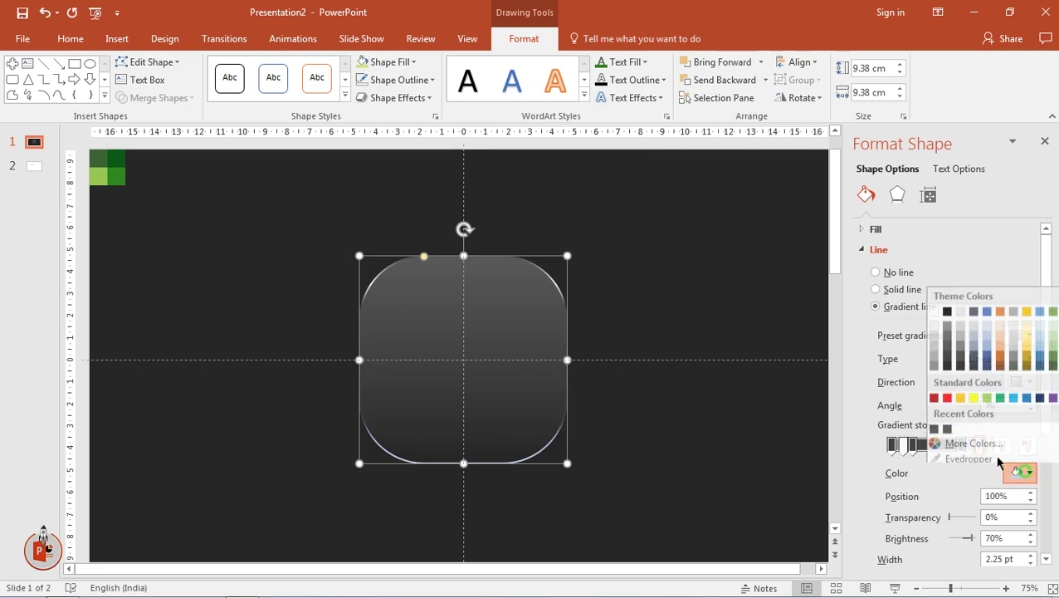
{"action": "left_click", "coordinate": [936, 425]}
{"action": "left_click", "coordinate": [971, 446]}
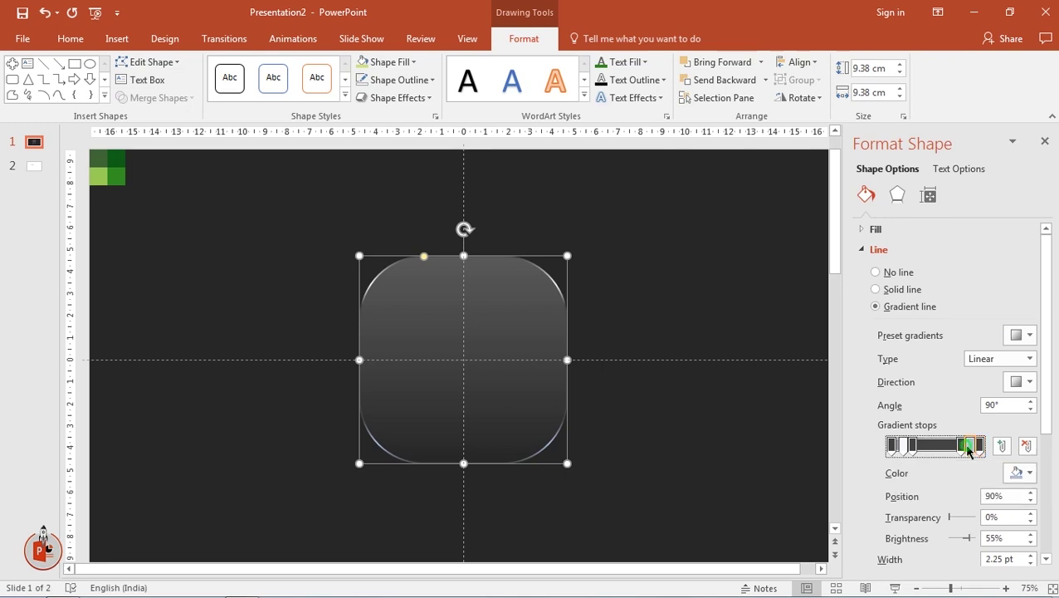
{"action": "left_click", "coordinate": [1024, 473]}
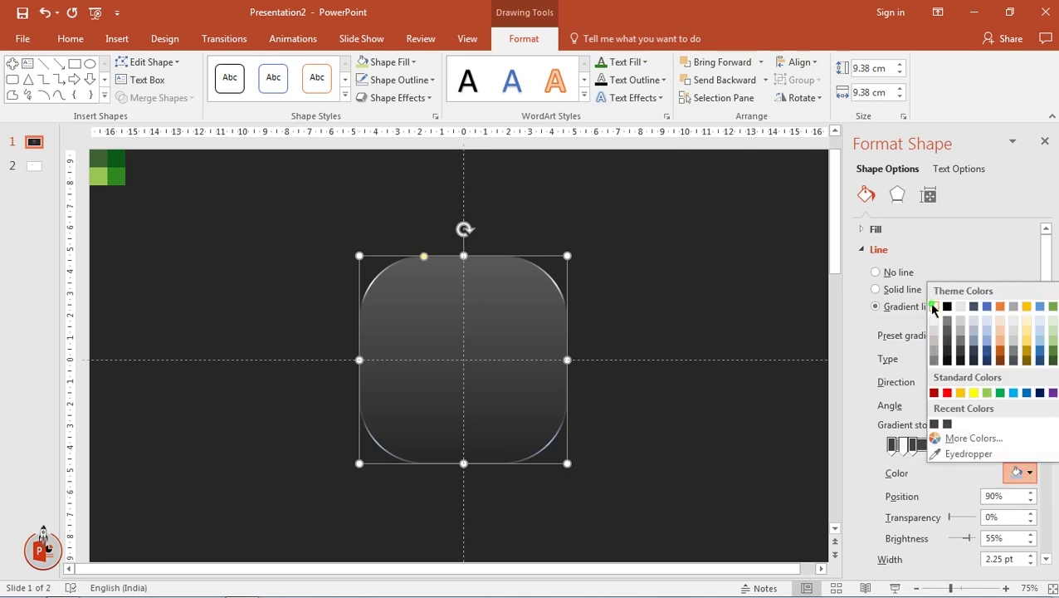
{"action": "left_click", "coordinate": [933, 307]}
- Move a light outline stop to 7% and the white stop to 93%
{"action": "left_click", "coordinate": [915, 446]}
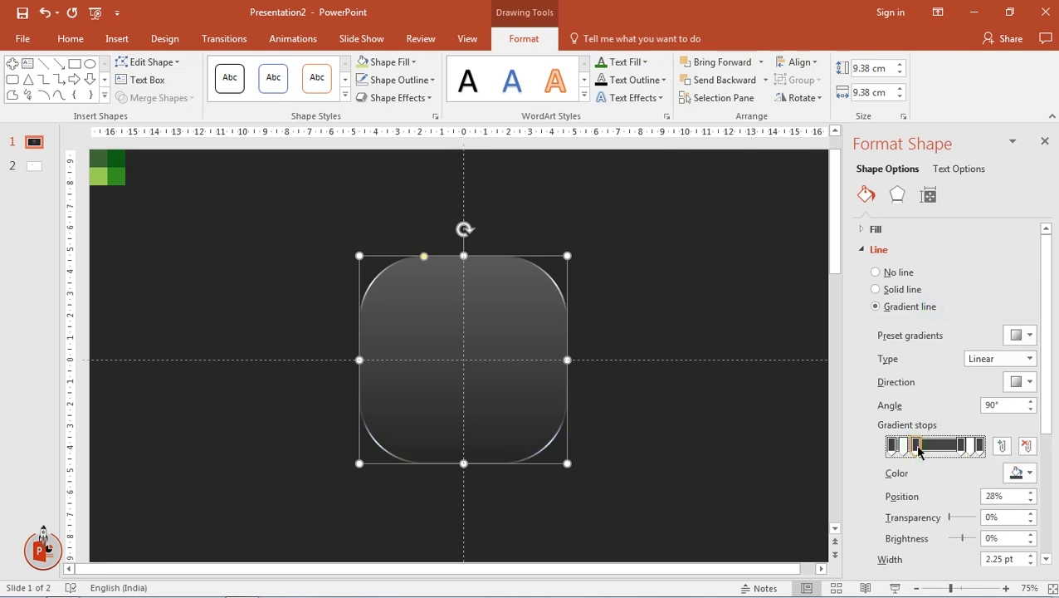
{"action": "left_click_drag", "start_coordinate": [907, 447], "coordinate": [900, 446]}
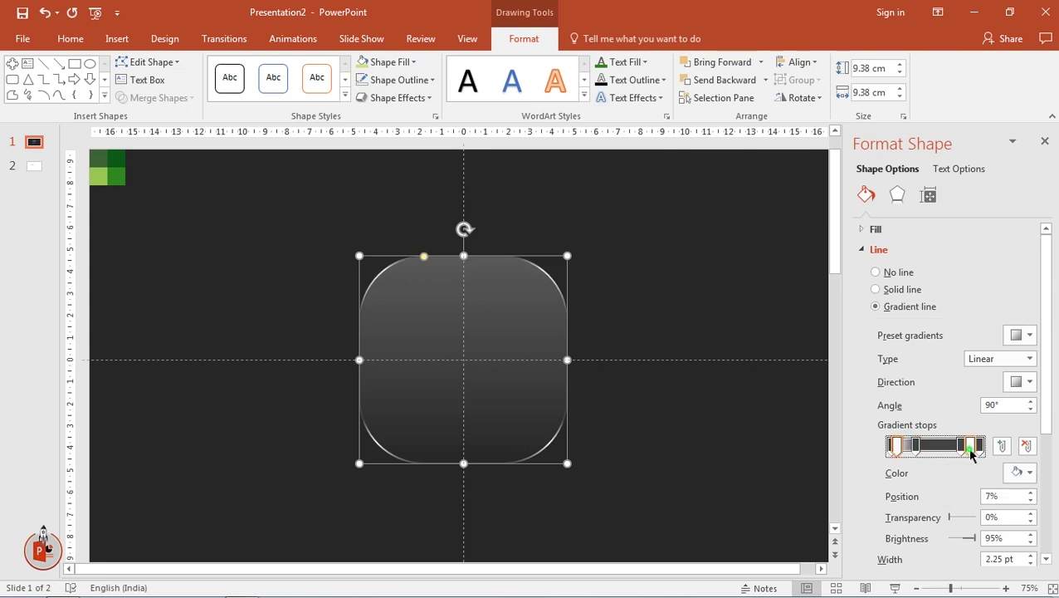
{"action": "left_click_drag", "start_coordinate": [970, 449], "coordinate": [973, 450]}
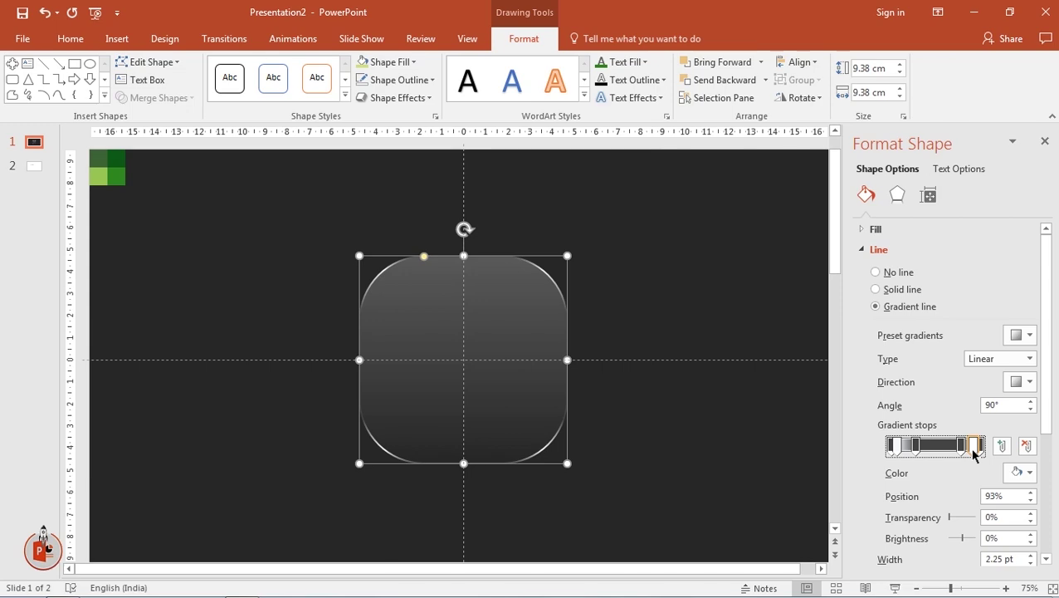
{"action": "left_click", "coordinate": [736, 446]}
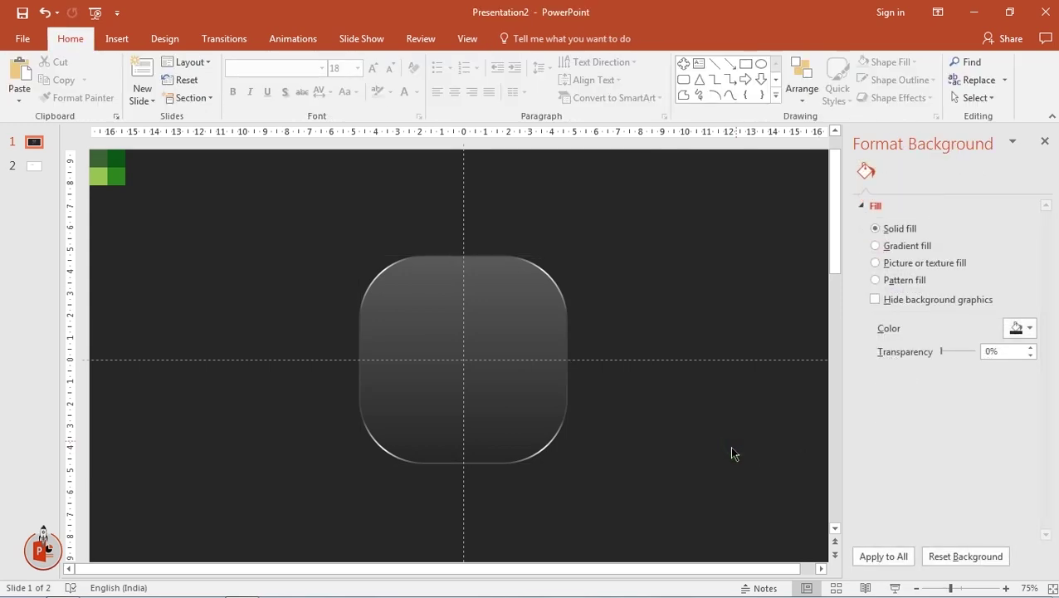
- Switch the slide background from near-black to a lighter dark grey solid fill
{"action": "left_click", "coordinate": [1042, 142]}
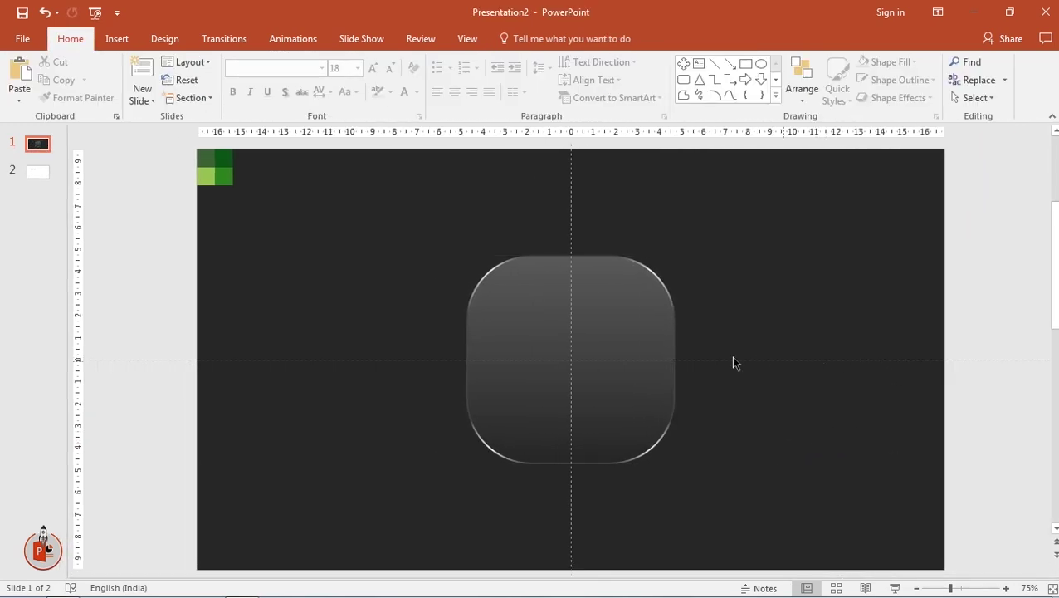
{"action": "left_click", "coordinate": [592, 333]}
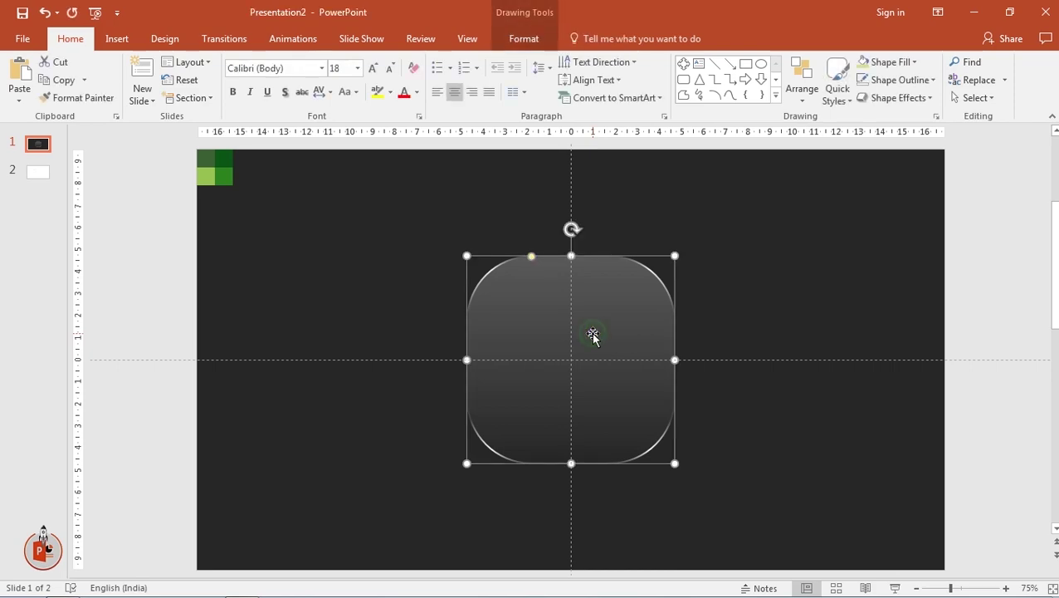
{"action": "right_click", "coordinate": [749, 437]}
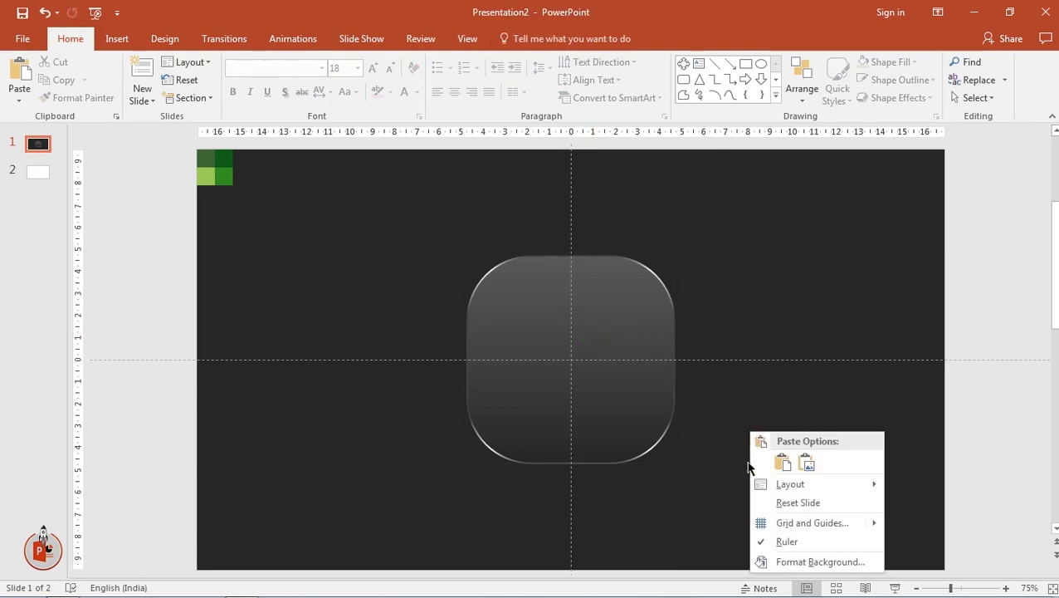
{"action": "left_click", "coordinate": [788, 561]}
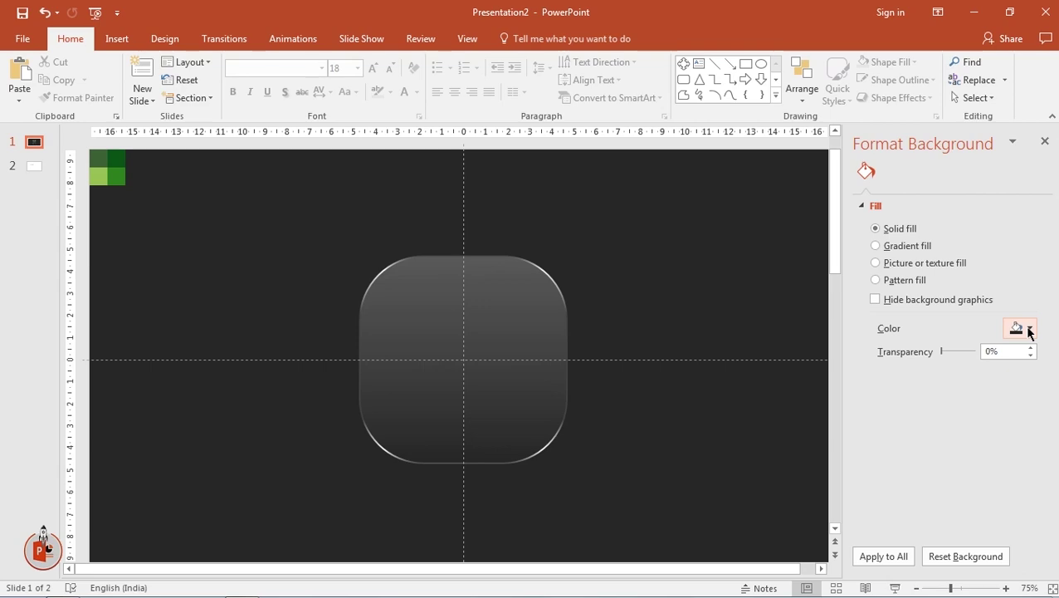
{"action": "left_click", "coordinate": [1027, 330]}
{"action": "left_click", "coordinate": [945, 419]}
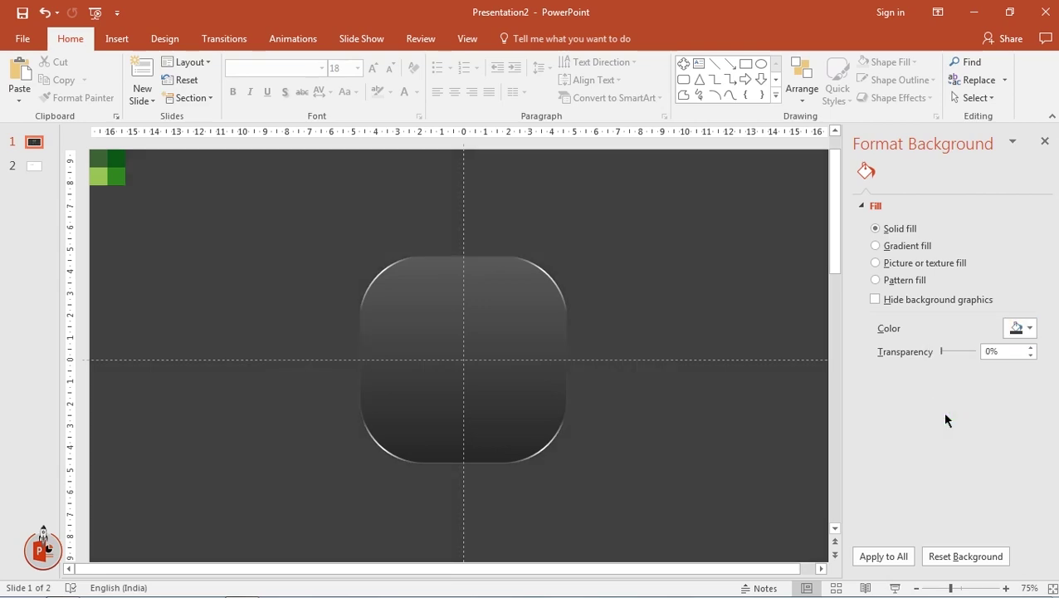
{"action": "left_click", "coordinate": [1045, 142]}
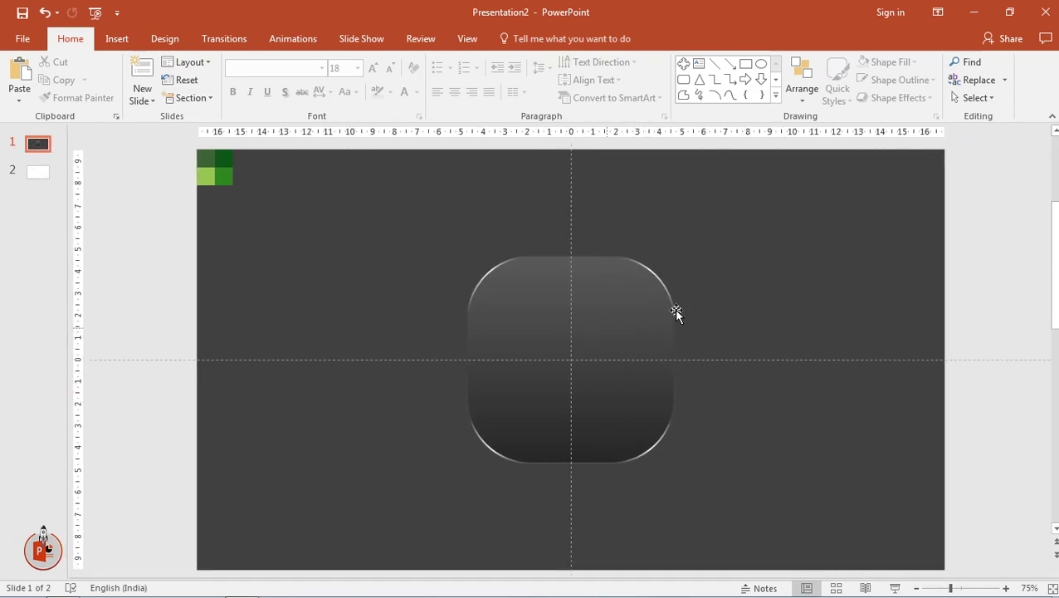
- Delete the square's middle fill gradient stop, move the last stop to 95%, and deselect it
{"action": "left_click", "coordinate": [604, 325]}
{"action": "right_click", "coordinate": [603, 325]}
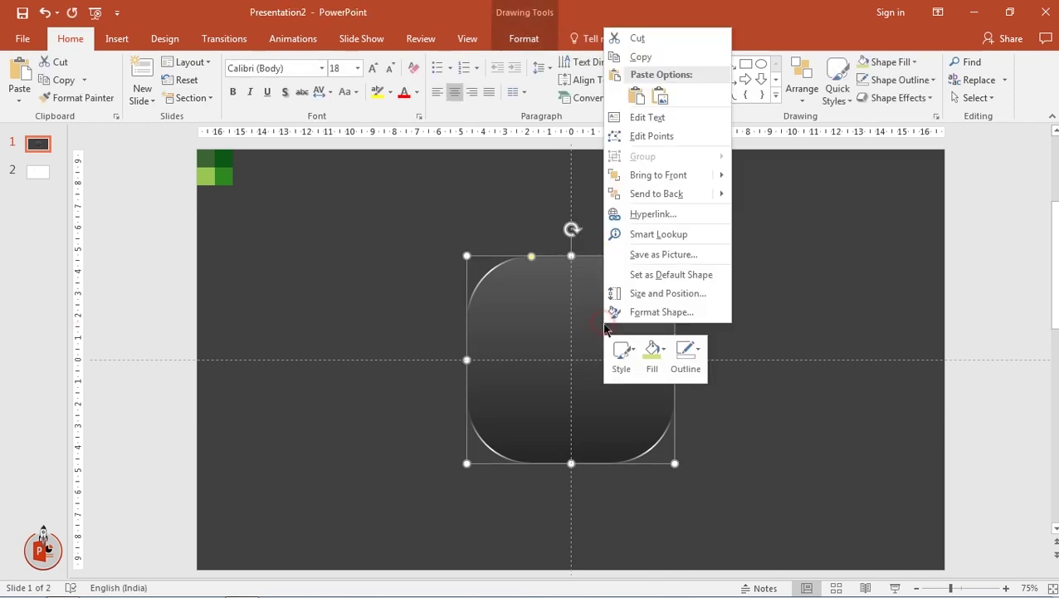
{"action": "left_click", "coordinate": [650, 312]}
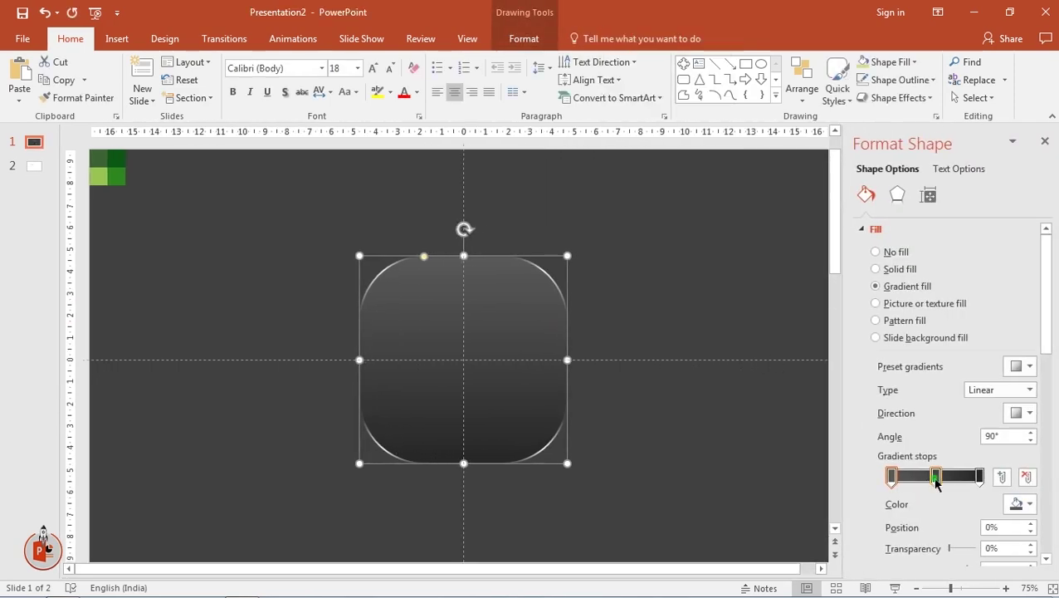
{"action": "left_click", "coordinate": [935, 477]}
{"action": "left_click", "coordinate": [1026, 476]}
{"action": "left_click", "coordinate": [979, 477]}
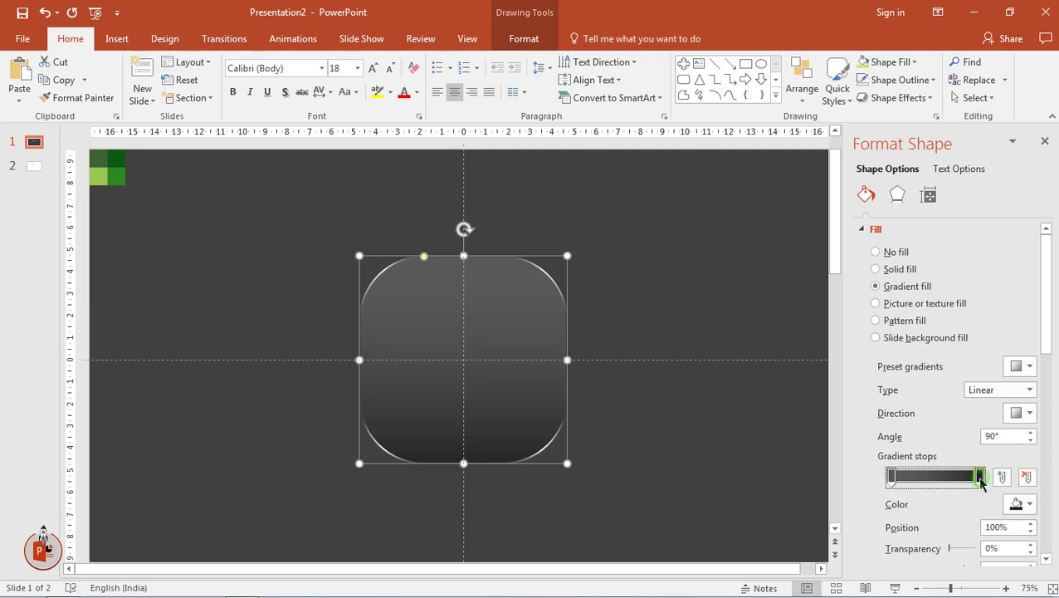
{"action": "left_click_drag", "start_coordinate": [981, 479], "coordinate": [976, 481]}
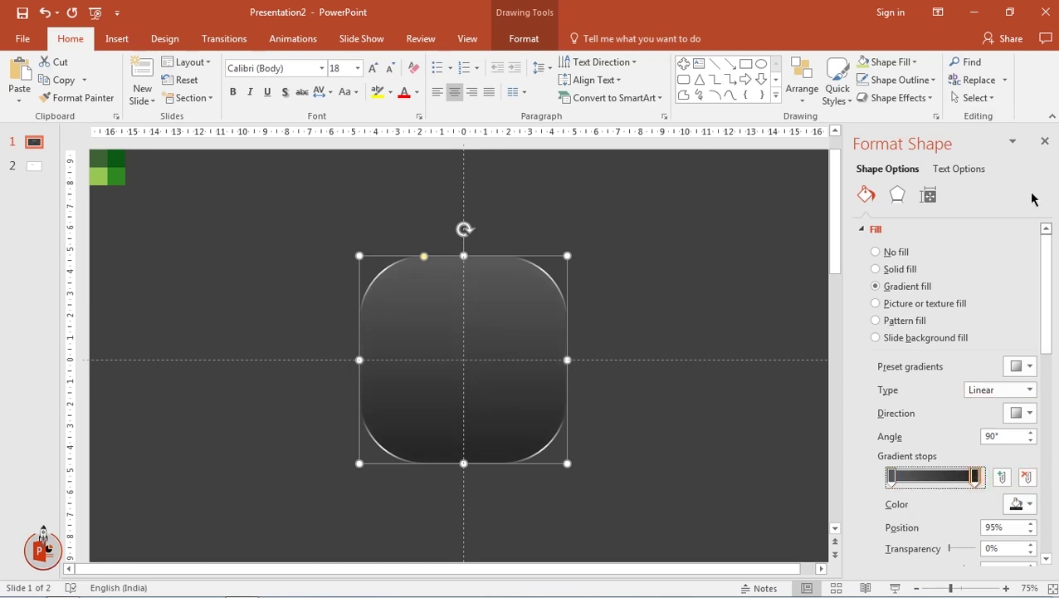
{"action": "left_click", "coordinate": [1044, 141]}
{"action": "left_click", "coordinate": [749, 380]}
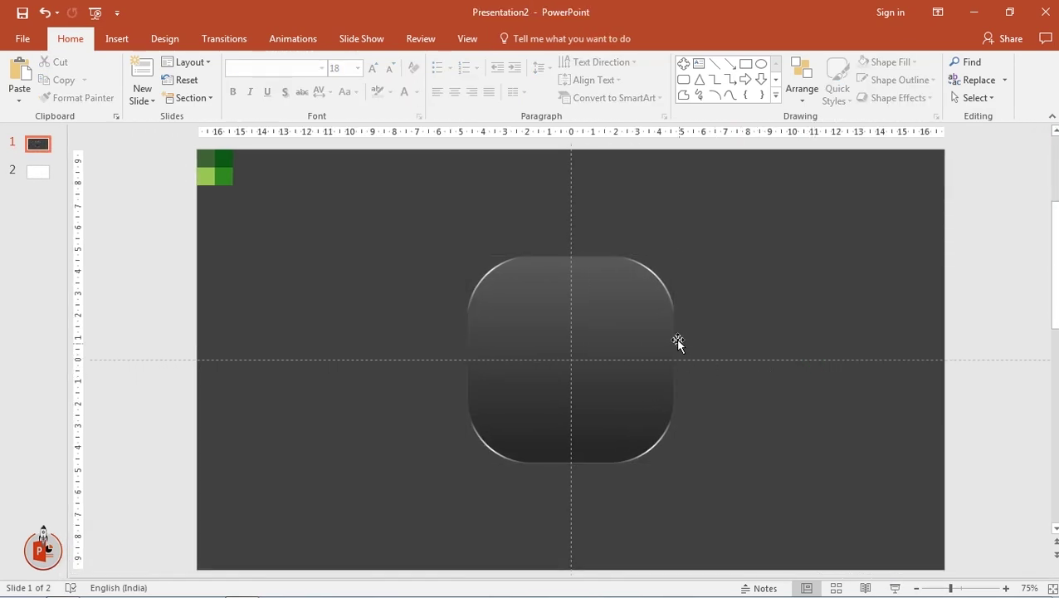
{"action": "left_click", "coordinate": [117, 39]}
- Draw an oval inside the rounded square and enlarge it to a centred 6.95 cm circle
{"action": "left_click", "coordinate": [266, 98]}
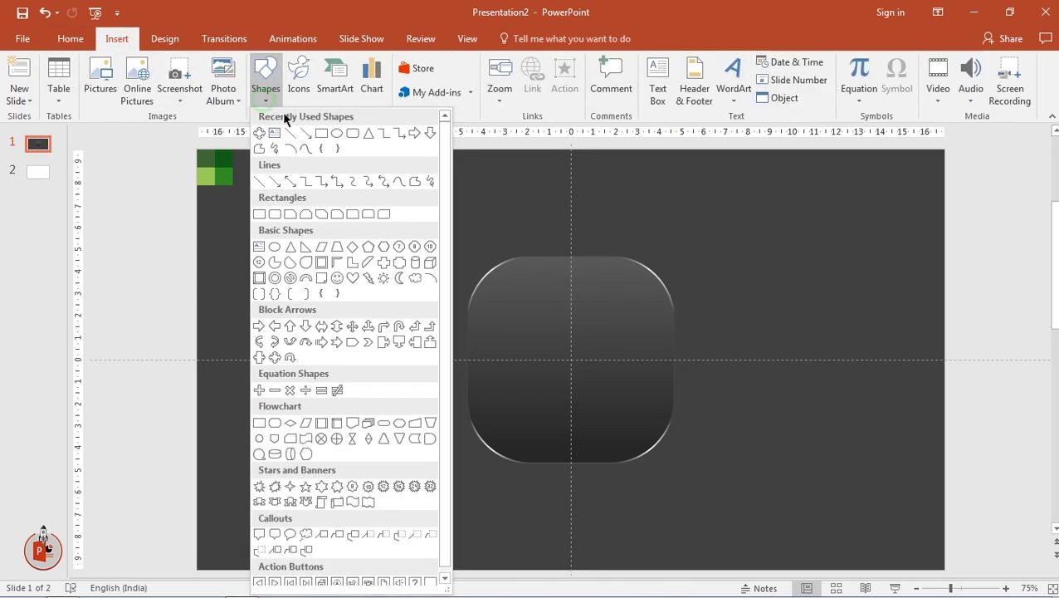
{"action": "left_click", "coordinate": [334, 135]}
{"action": "mouse_move", "coordinate": [511, 295]}
{"action": "left_mouse_down"}
{"action": "mouse_move", "coordinate": [653, 399]}
{"action": "mouse_move", "coordinate": [586, 372]}
{"action": "left_mouse_up"}
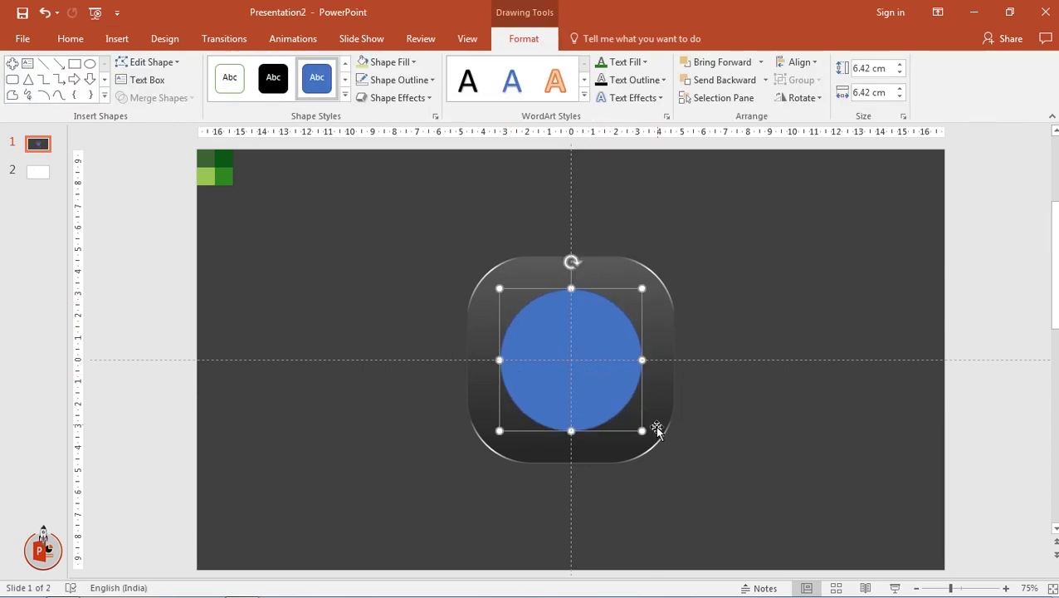
{"action": "left_click_drag", "start_coordinate": [644, 430], "coordinate": [651, 436]}
{"action": "left_click_drag", "start_coordinate": [589, 371], "coordinate": [584, 372]}
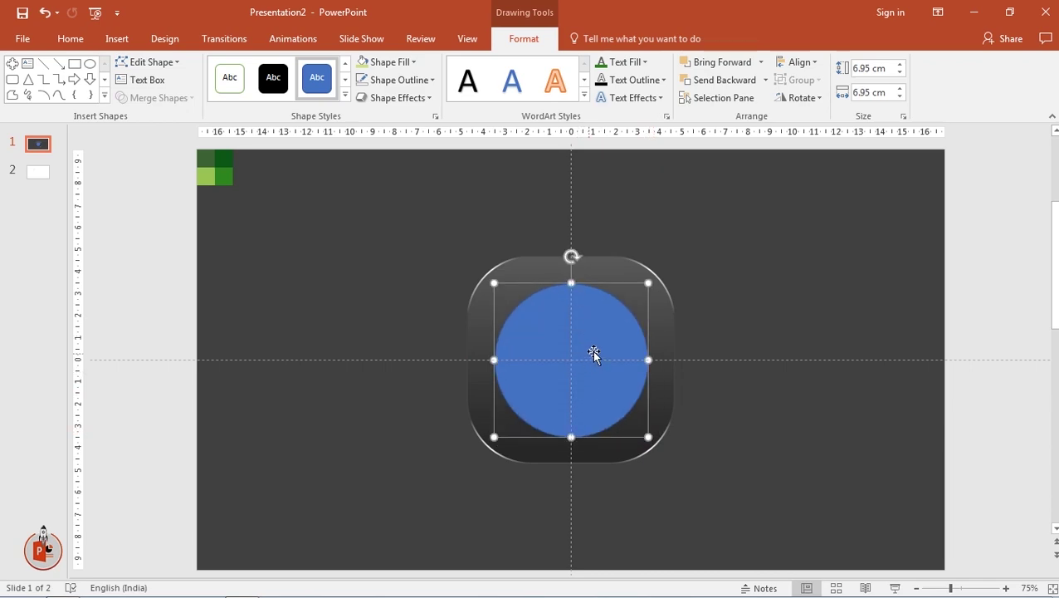
{"action": "right_click", "coordinate": [579, 362]}
- Give the circle a light preset gradient fill and delete its extra stops, including 83%
{"action": "left_click", "coordinate": [632, 347]}
{"action": "left_click", "coordinate": [911, 290]}
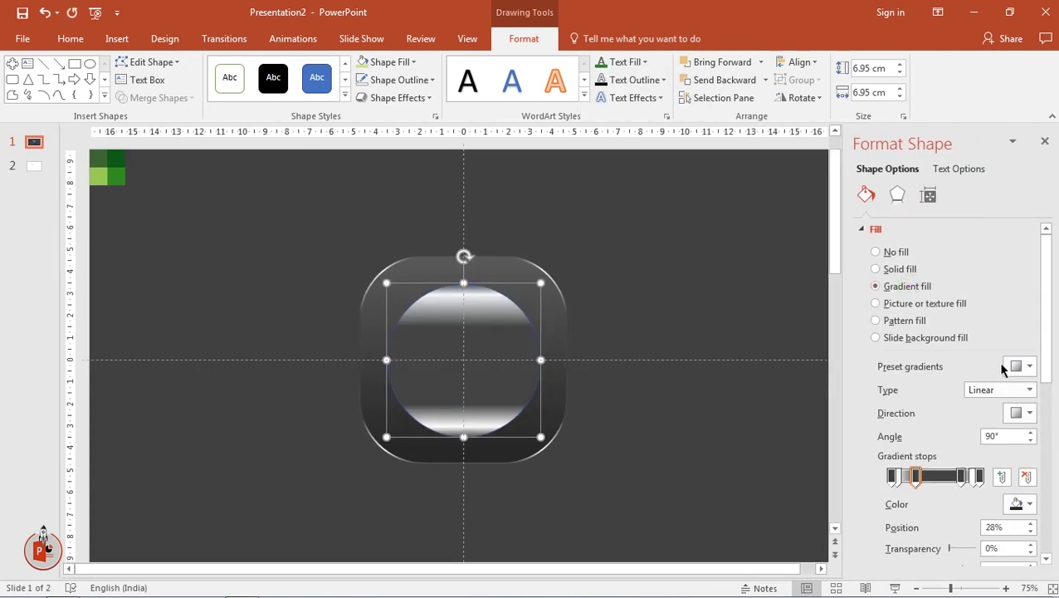
{"action": "left_click", "coordinate": [1029, 366]}
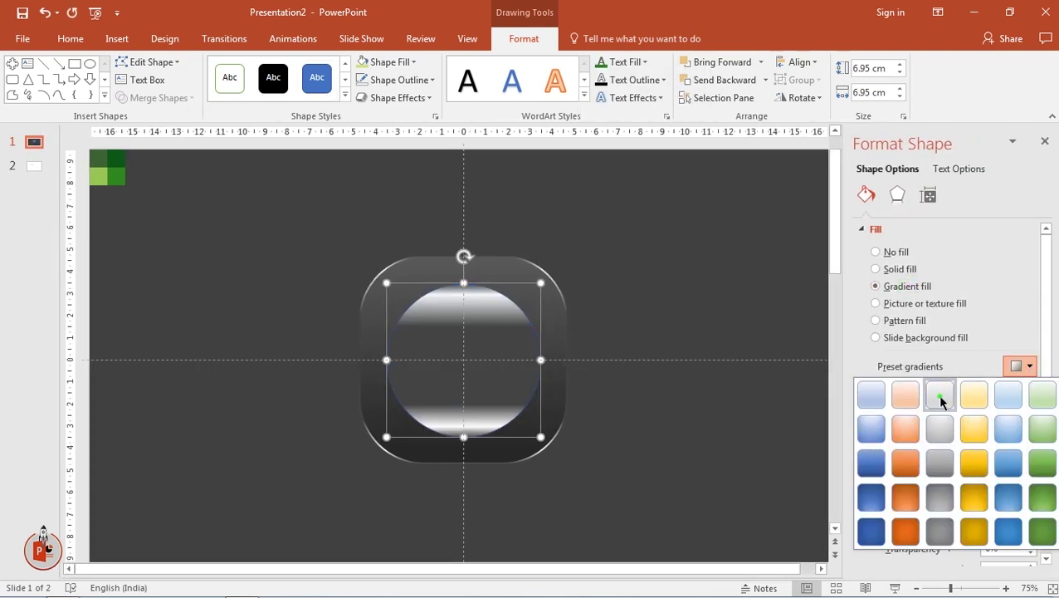
{"action": "left_click", "coordinate": [940, 402]}
{"action": "left_click", "coordinate": [1024, 476]}
{"action": "left_click", "coordinate": [1024, 475]}
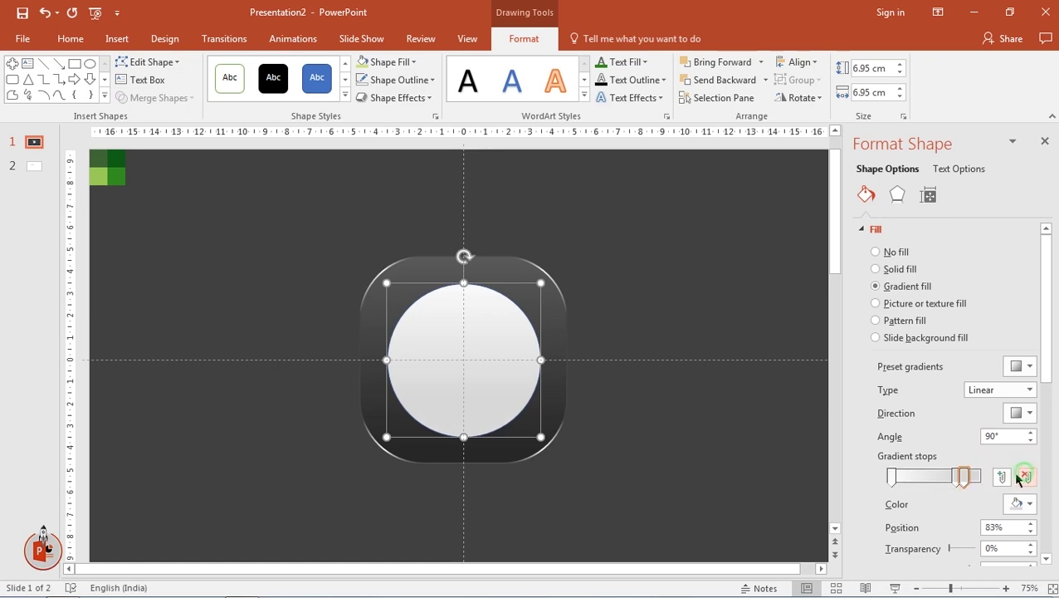
{"action": "left_click", "coordinate": [1024, 476]}
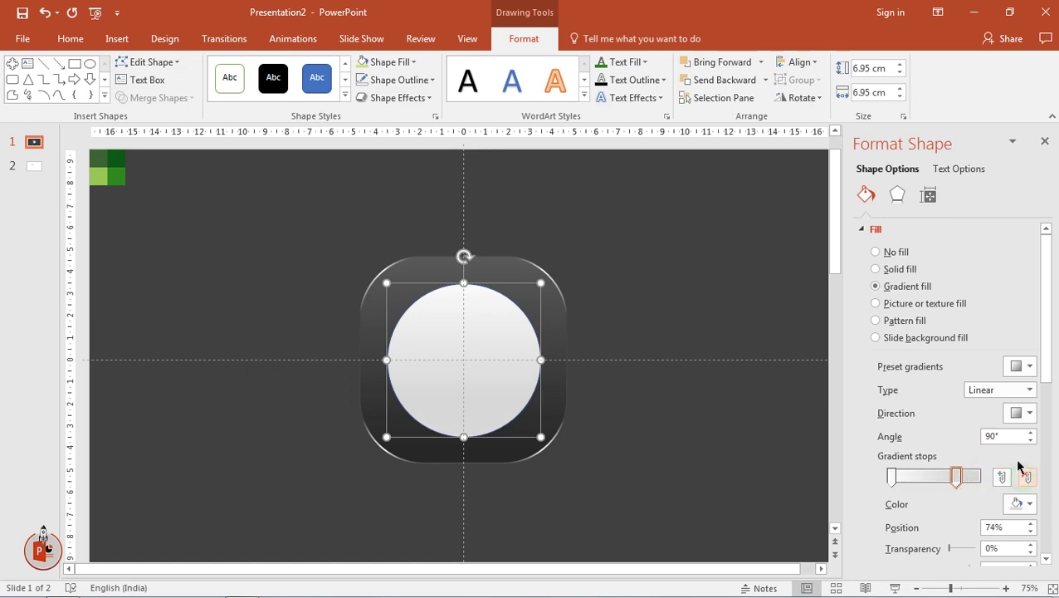
- Sample dark green for the 0% stop and light green for a stop moved near the end
{"action": "left_click", "coordinate": [892, 477]}
{"action": "left_click", "coordinate": [1022, 504]}
{"action": "left_click", "coordinate": [984, 486]}
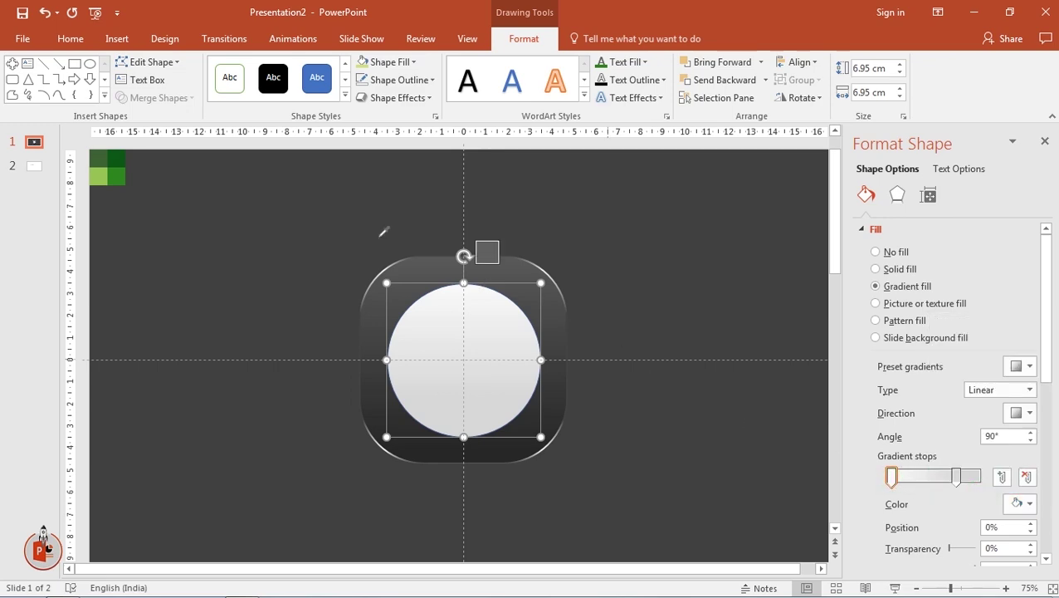
{"action": "left_click", "coordinate": [98, 157]}
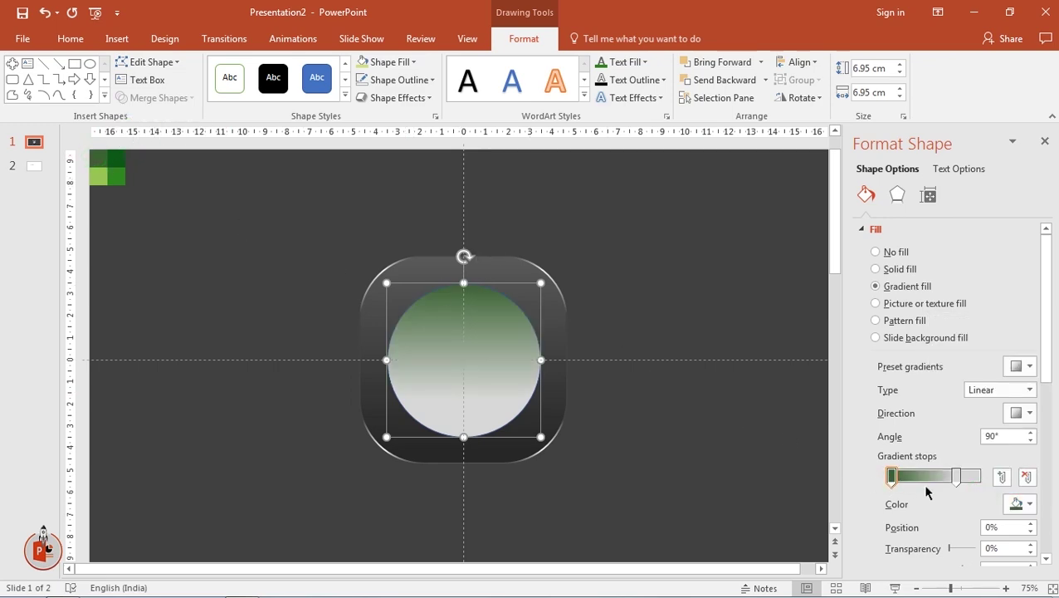
{"action": "left_click", "coordinate": [956, 478]}
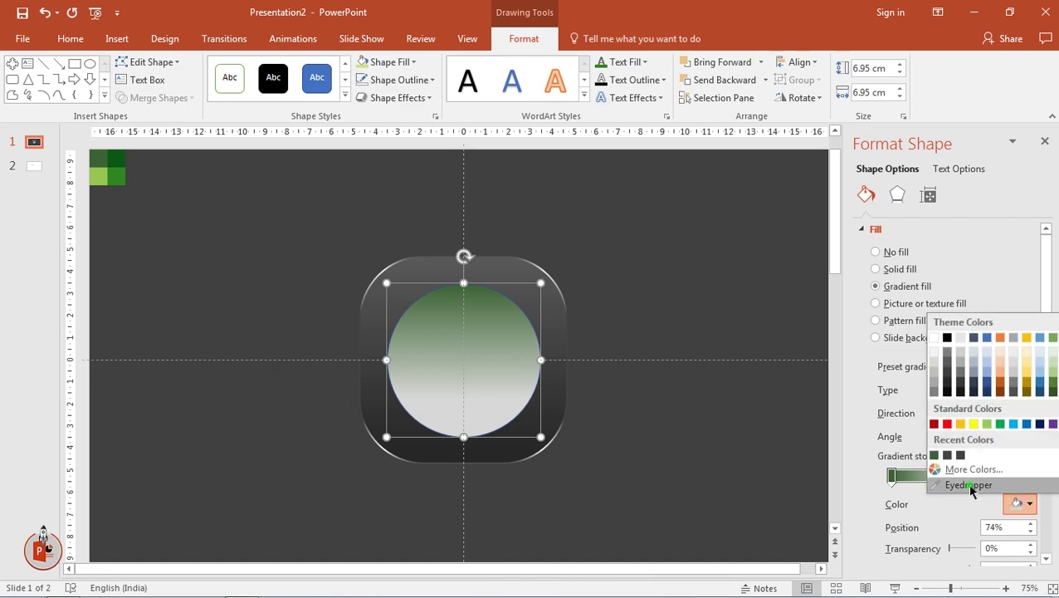
{"action": "left_click", "coordinate": [969, 484]}
{"action": "left_click", "coordinate": [104, 175]}
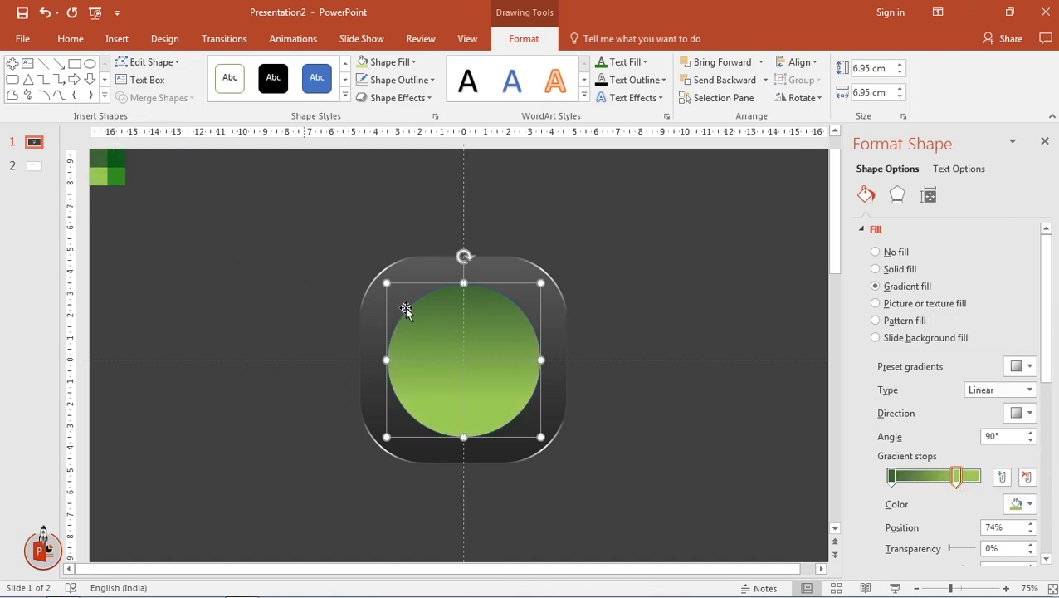
{"action": "left_click_drag", "start_coordinate": [956, 480], "coordinate": [975, 480]}
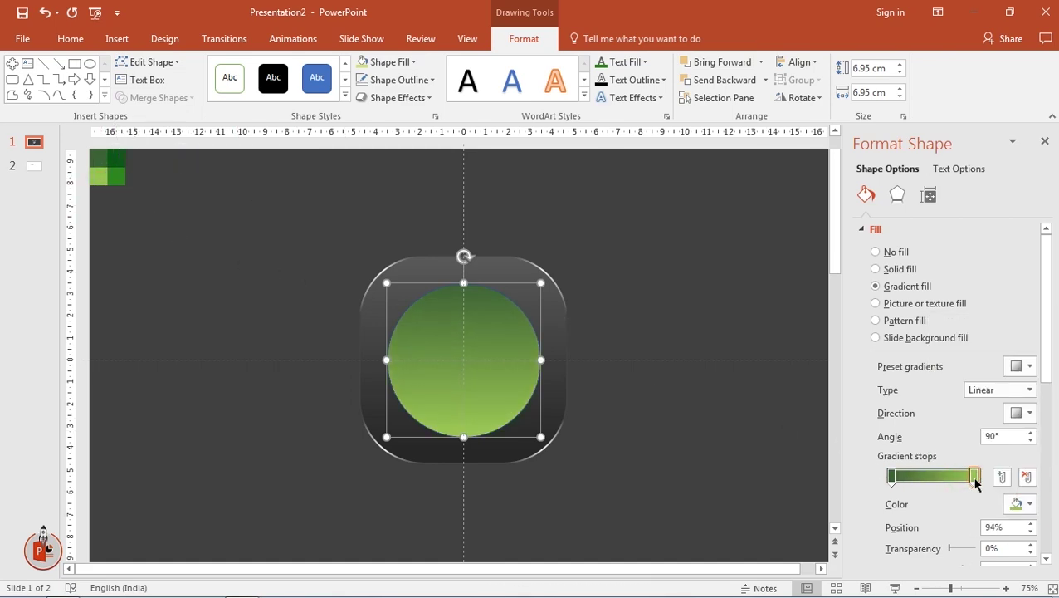
- Lighten the end stop's green to RGB 172, 207, 115
{"action": "left_click", "coordinate": [891, 480]}
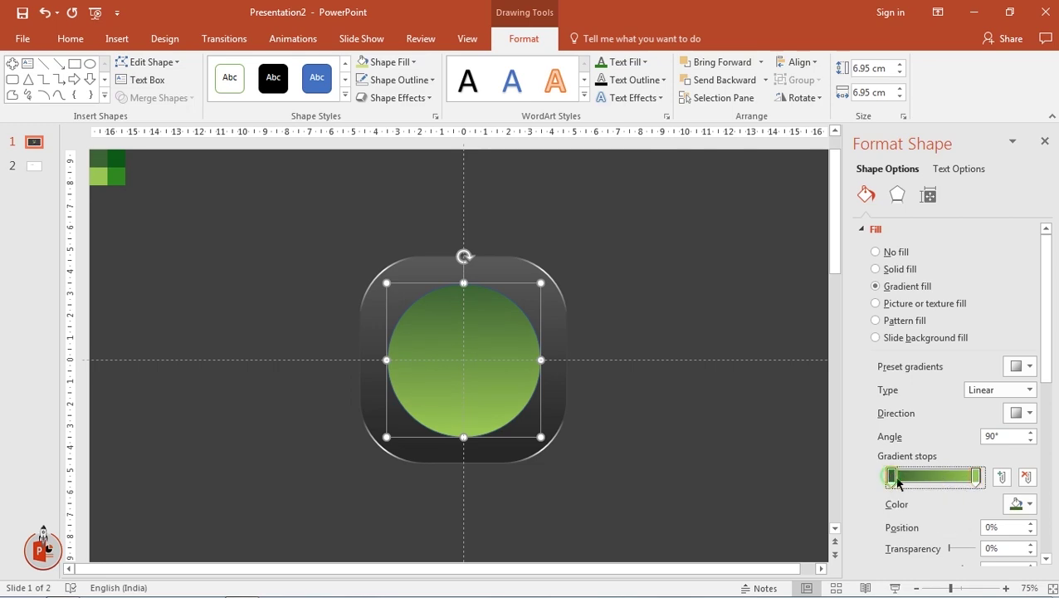
{"action": "left_click", "coordinate": [978, 478]}
{"action": "left_click", "coordinate": [1019, 503]}
{"action": "left_click", "coordinate": [970, 471]}
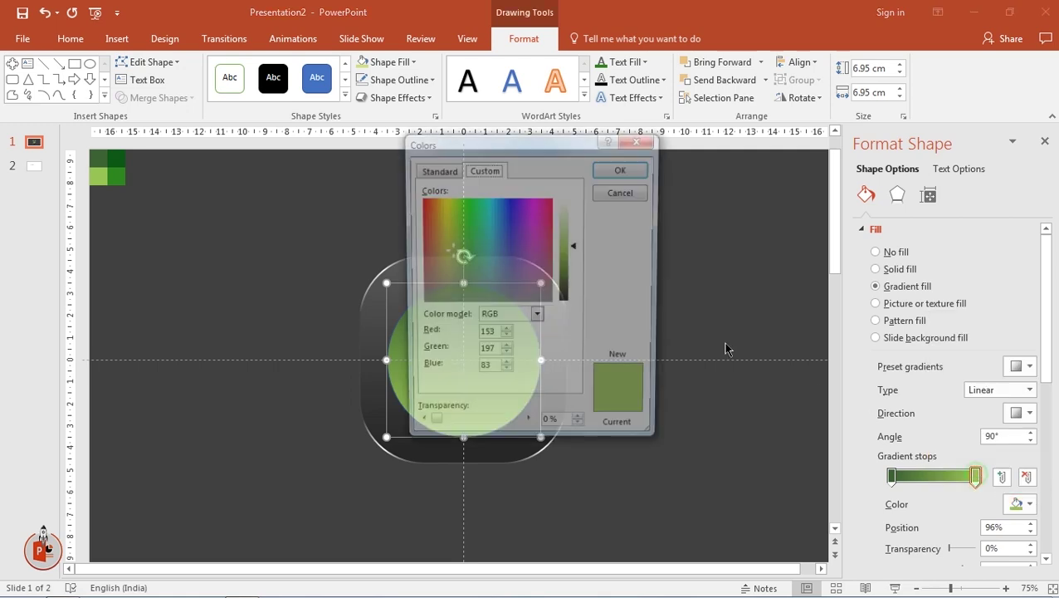
{"action": "left_click_drag", "start_coordinate": [575, 245], "coordinate": [574, 239]}
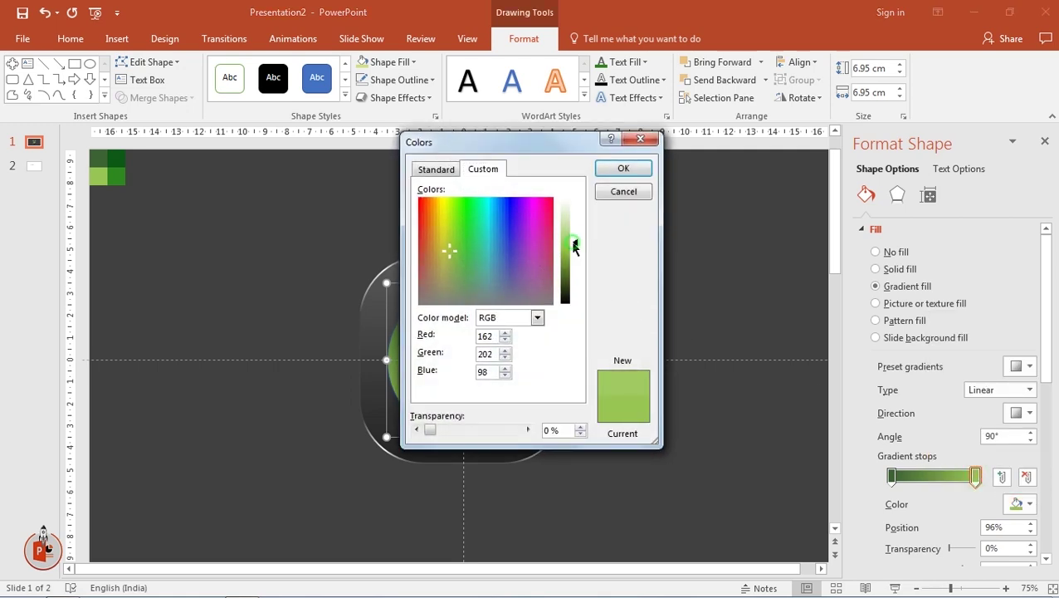
{"action": "left_click", "coordinate": [622, 170]}
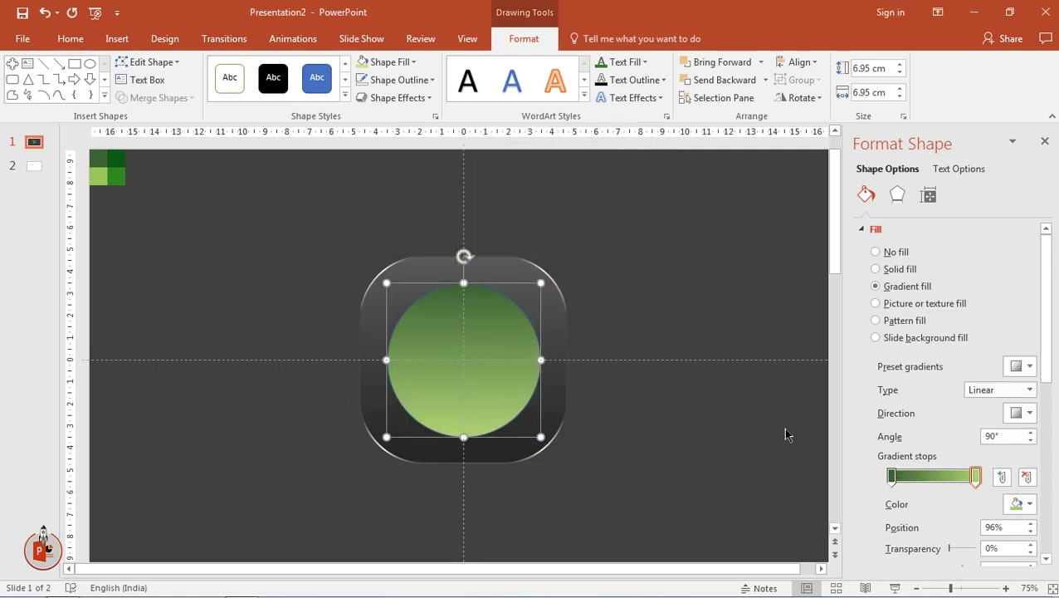
- Give the circle a gradient outline without the 83% stop, its 80% stop sampled in the circle's green
{"action": "left_click", "coordinate": [863, 233]}
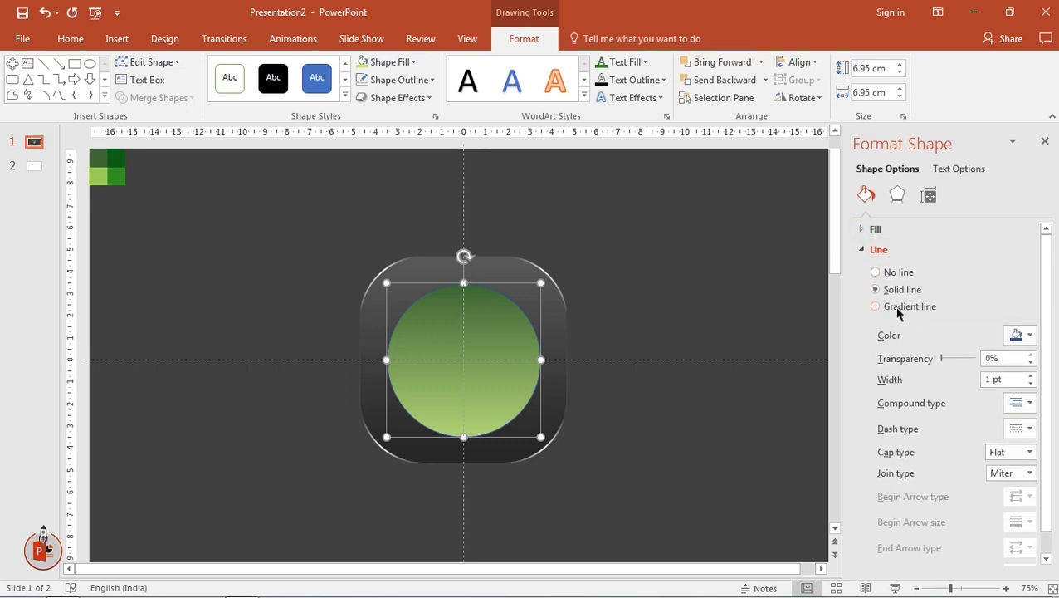
{"action": "left_click", "coordinate": [898, 308]}
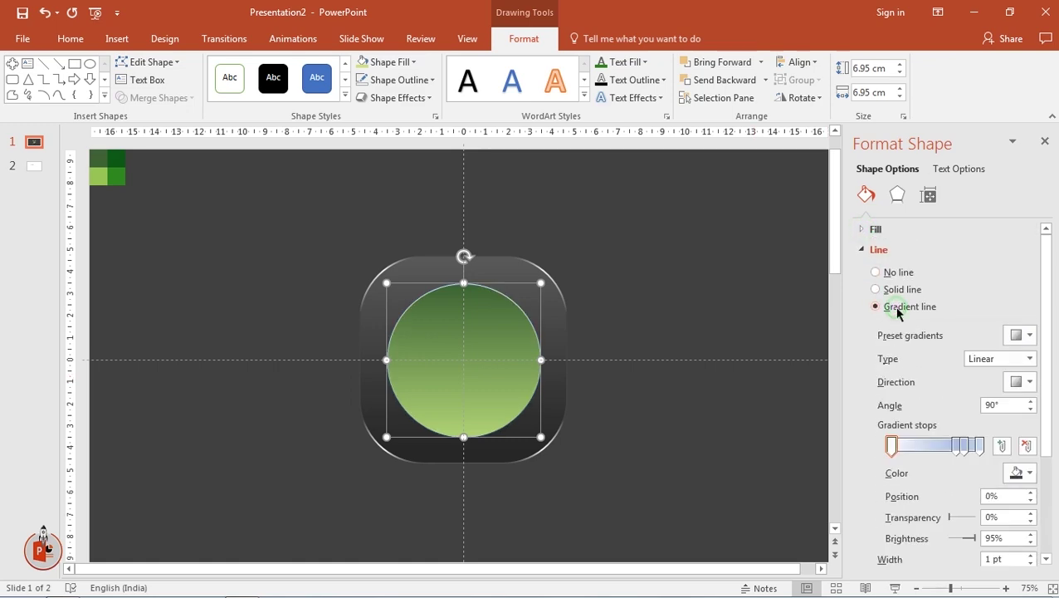
{"action": "left_click", "coordinate": [965, 446]}
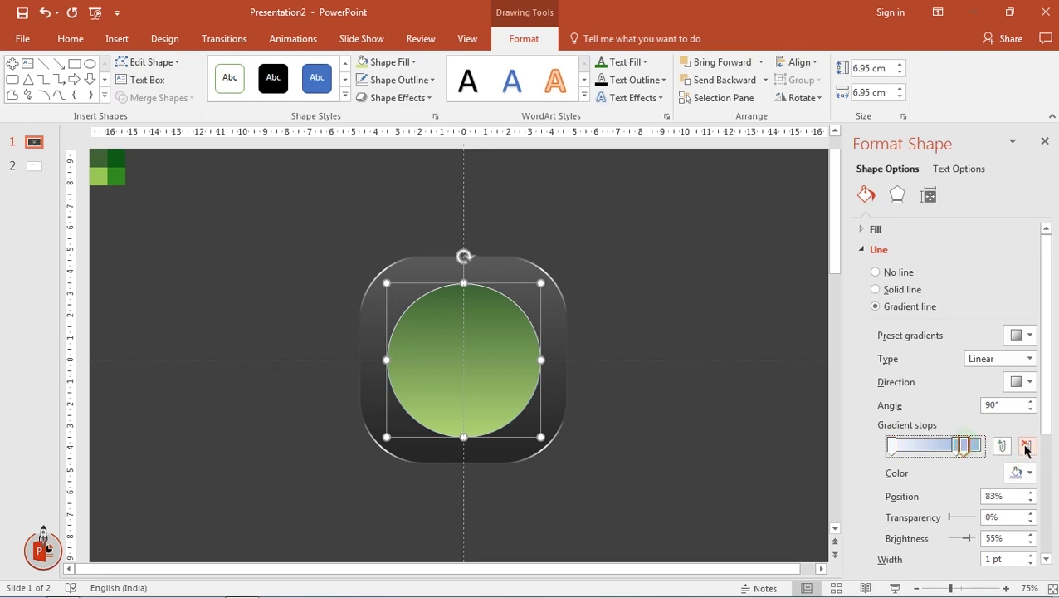
{"action": "left_click", "coordinate": [1026, 446]}
{"action": "left_click_drag", "start_coordinate": [956, 449], "coordinate": [962, 449]}
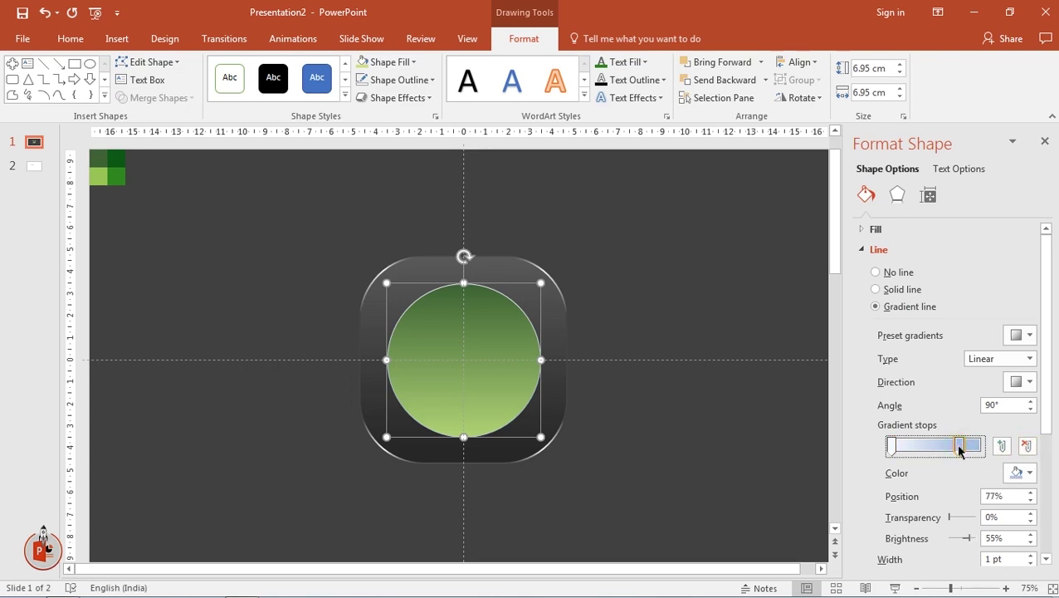
{"action": "left_click", "coordinate": [1023, 473]}
{"action": "left_click", "coordinate": [969, 454]}
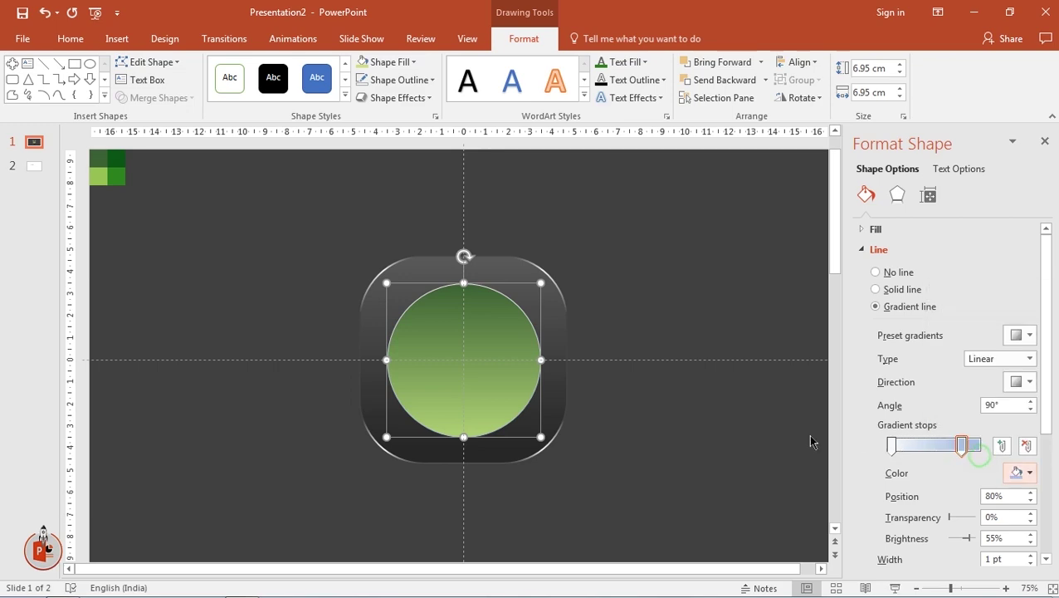
{"action": "left_click", "coordinate": [509, 405]}
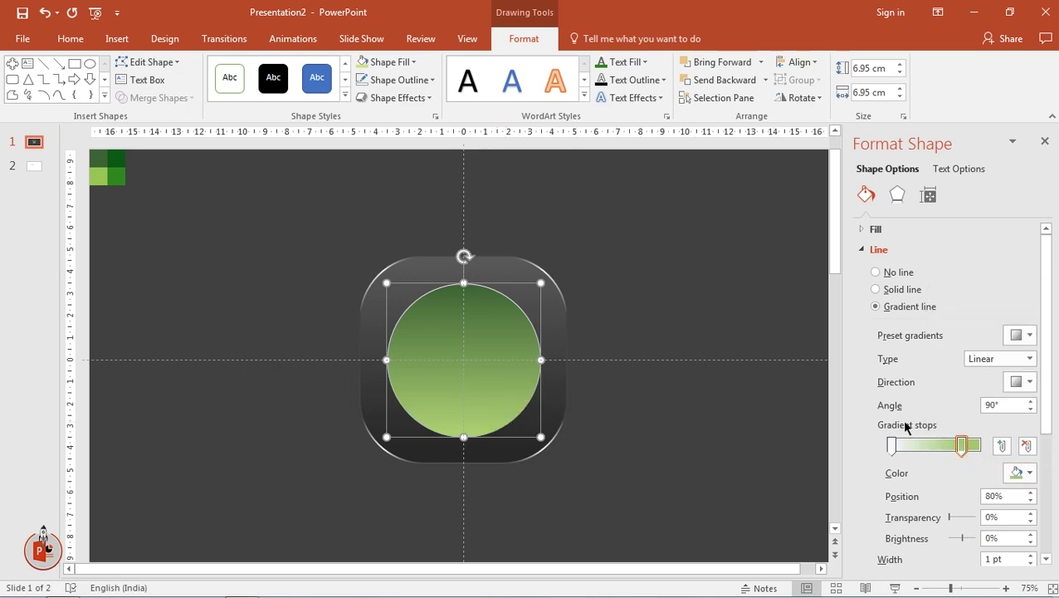
- Set the circle's outline to 2¼ pt, shift the light stop slightly right, and close the pane
{"action": "left_click", "coordinate": [405, 83]}
{"action": "mouse_move", "coordinate": [395, 306]}
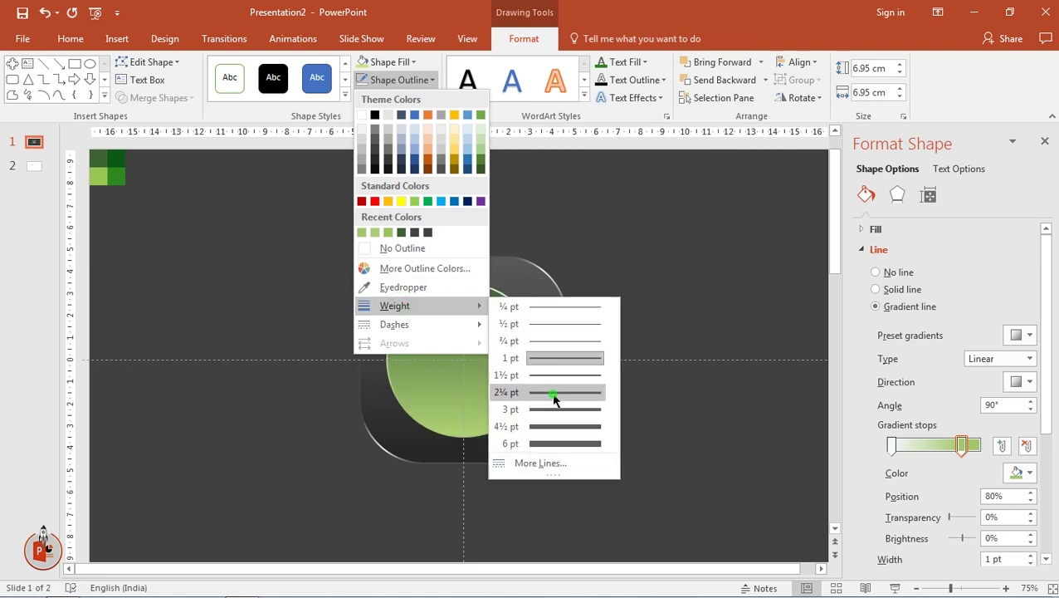
{"action": "left_click", "coordinate": [552, 391]}
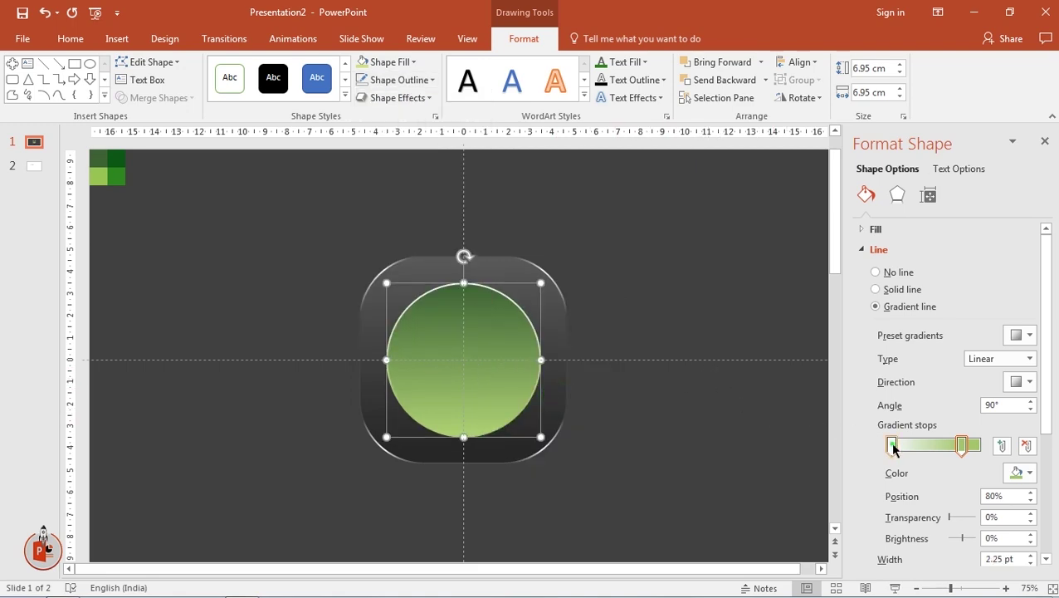
{"action": "left_click_drag", "start_coordinate": [893, 449], "coordinate": [901, 449]}
{"action": "left_click", "coordinate": [626, 355]}
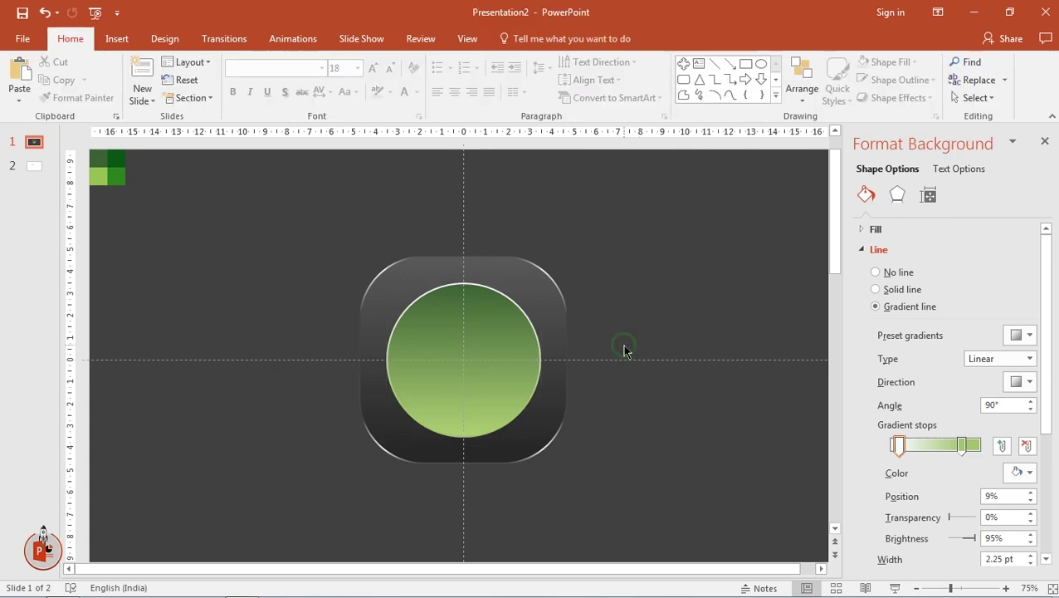
{"action": "left_click", "coordinate": [1044, 142]}
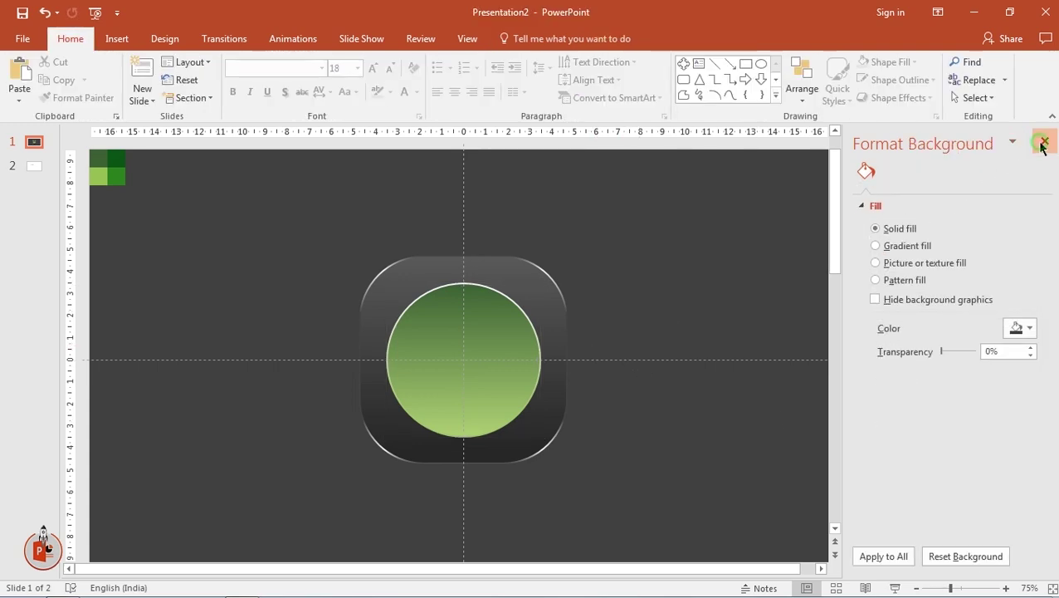
{"action": "left_click", "coordinate": [558, 369]}
- Duplicate the green circle, shrink the copy to 6.05 cm and centre it over the original
{"action": "key", "text": "ctrl+d"}
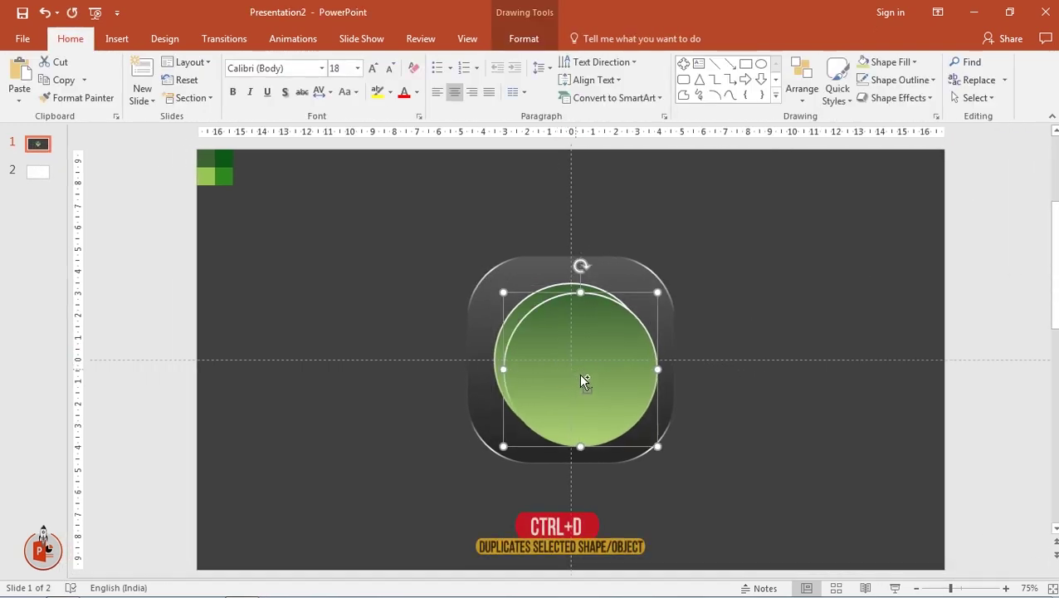
{"action": "left_click_drag", "start_coordinate": [586, 366], "coordinate": [761, 338]}
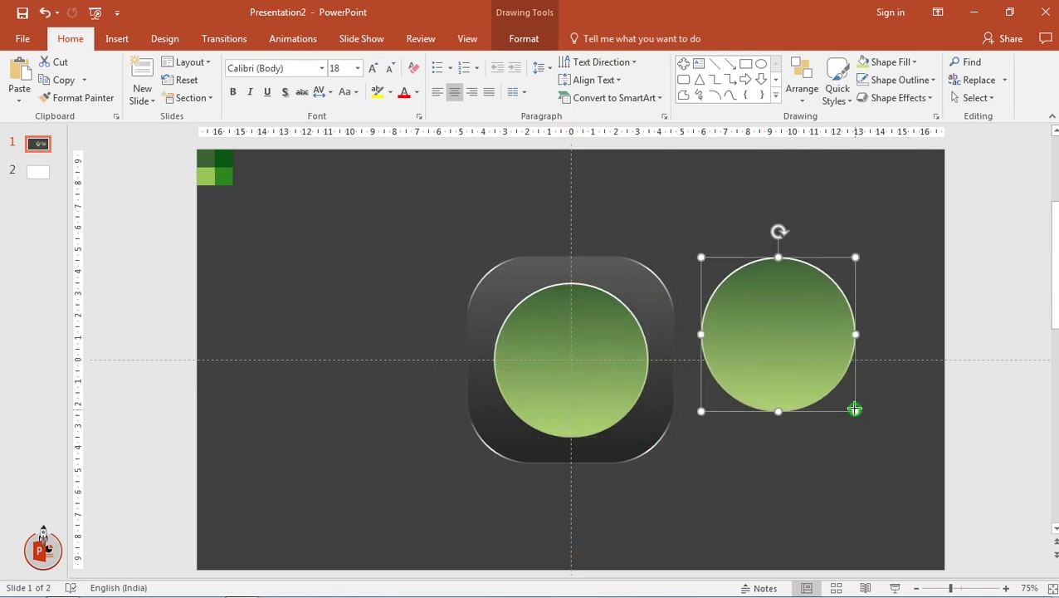
{"action": "left_click_drag", "start_coordinate": [854, 412], "coordinate": [835, 391]}
{"action": "left_click_drag", "start_coordinate": [767, 330], "coordinate": [573, 366]}
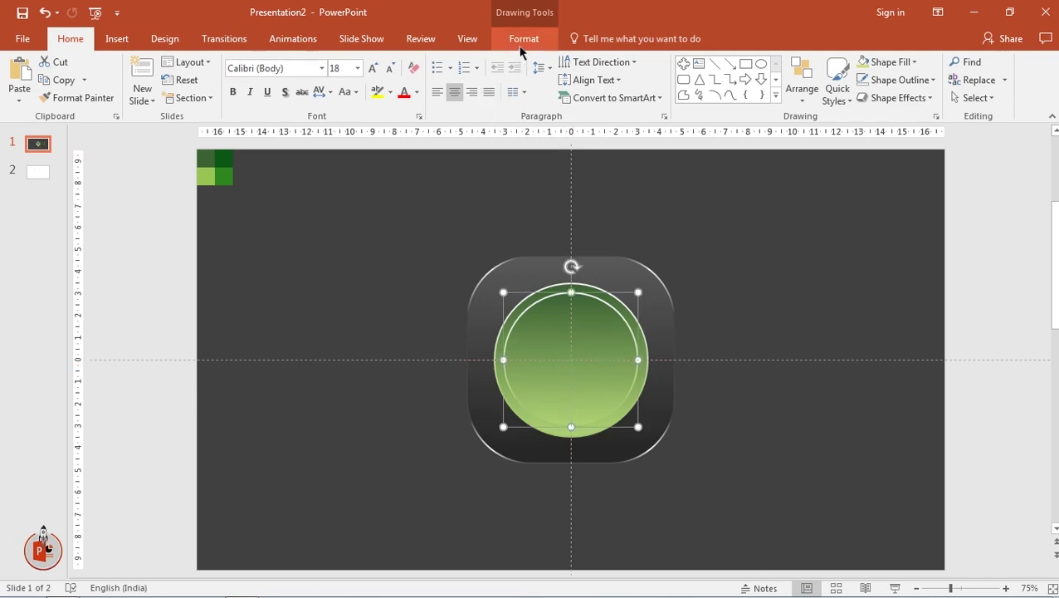
- Remove the small circle's white outline and open its Format Shape settings
{"action": "left_click", "coordinate": [521, 50]}
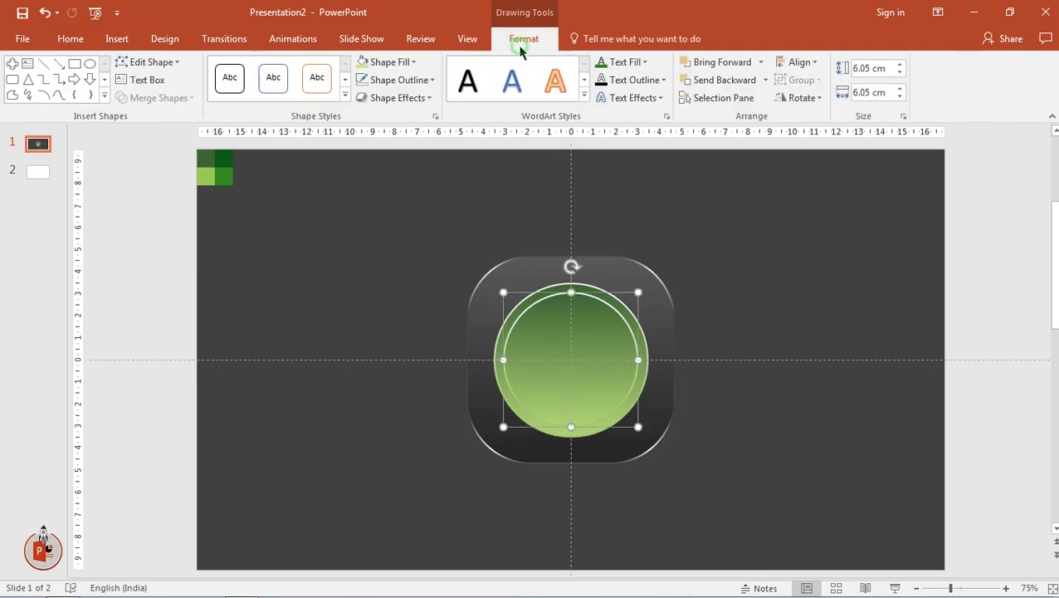
{"action": "left_click", "coordinate": [413, 80]}
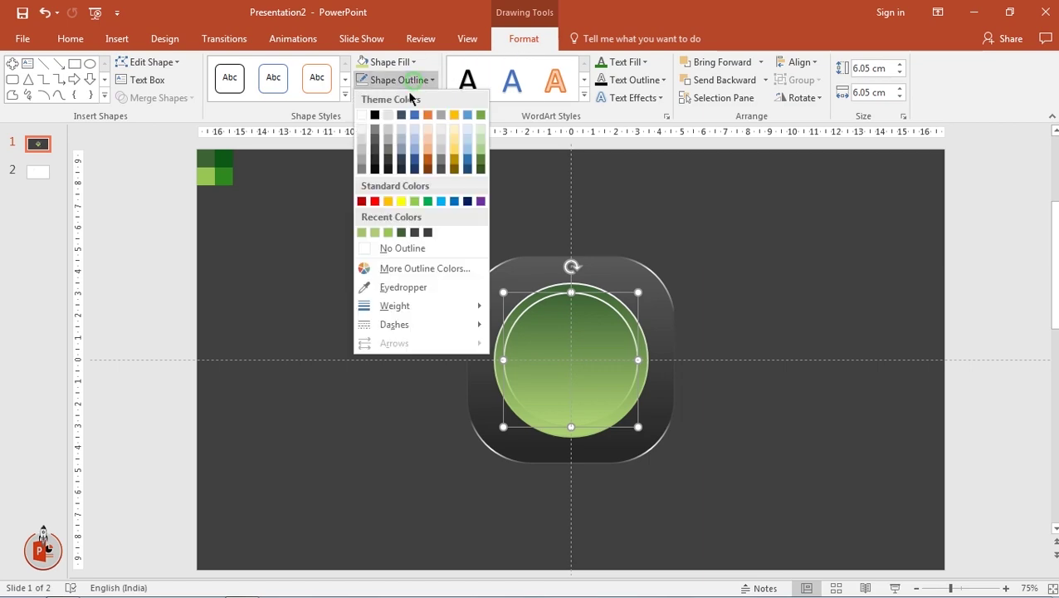
{"action": "left_click", "coordinate": [386, 247]}
{"action": "right_click", "coordinate": [571, 349]}
{"action": "left_click", "coordinate": [618, 339]}
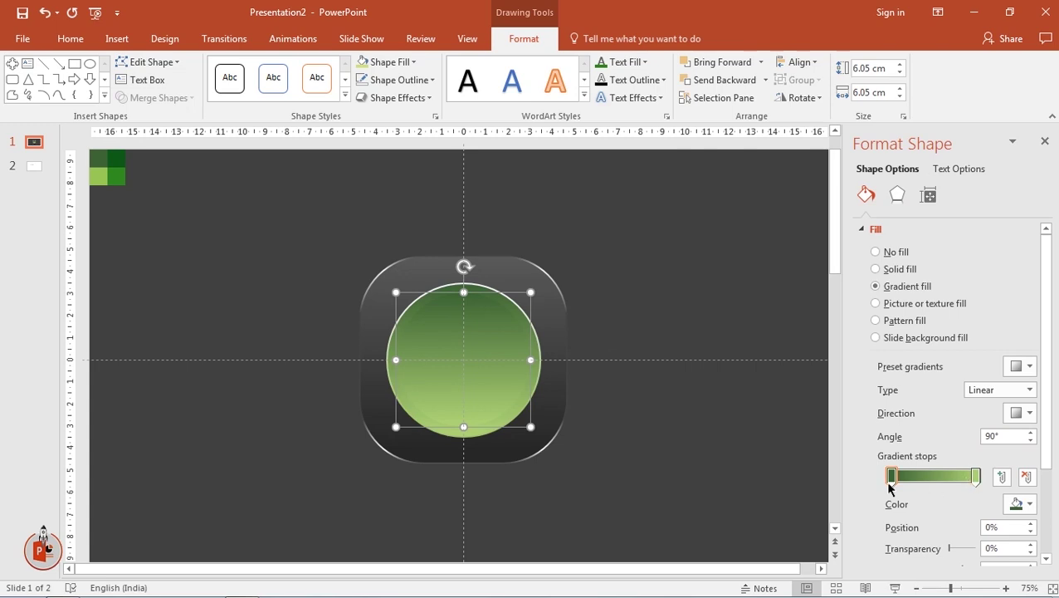
- Fill the two gradient stops with dark and medium greens sampled from the corner swatches
{"action": "left_click", "coordinate": [1018, 504]}
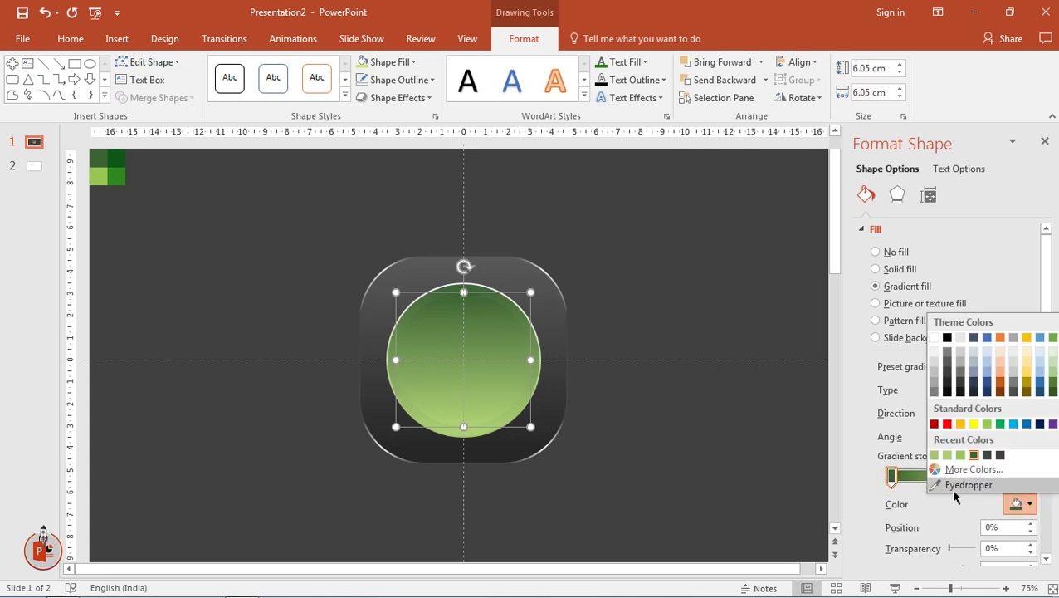
{"action": "left_click", "coordinate": [968, 485]}
{"action": "left_click", "coordinate": [117, 159]}
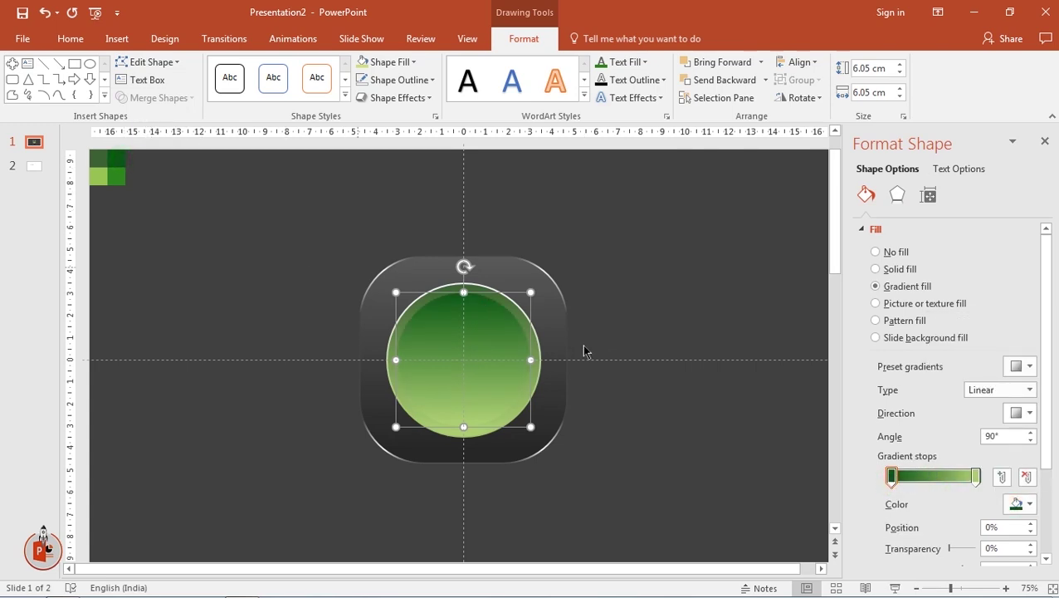
{"action": "left_click", "coordinate": [975, 476]}
{"action": "left_click", "coordinate": [1019, 503]}
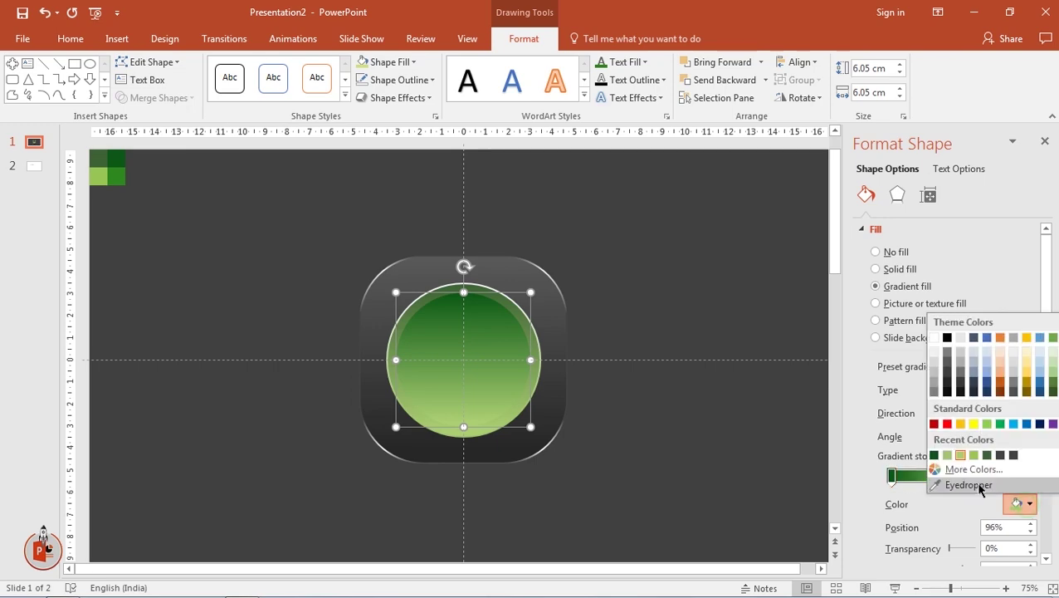
{"action": "left_click", "coordinate": [968, 485]}
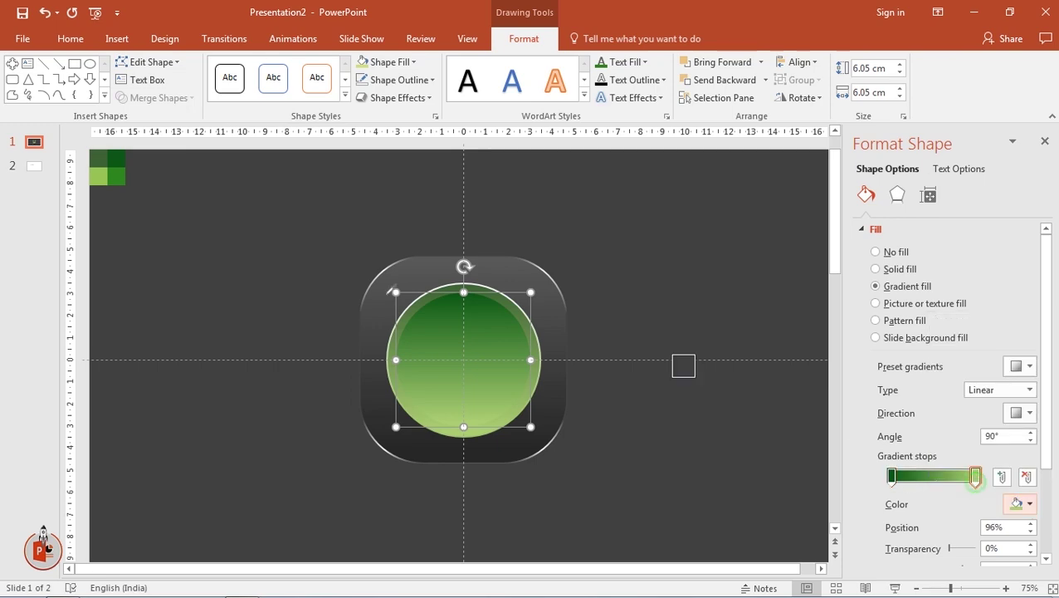
{"action": "left_click", "coordinate": [116, 176]}
- Make the gradient radial from the centre, with the outer stop near 99%
{"action": "left_click", "coordinate": [979, 389]}
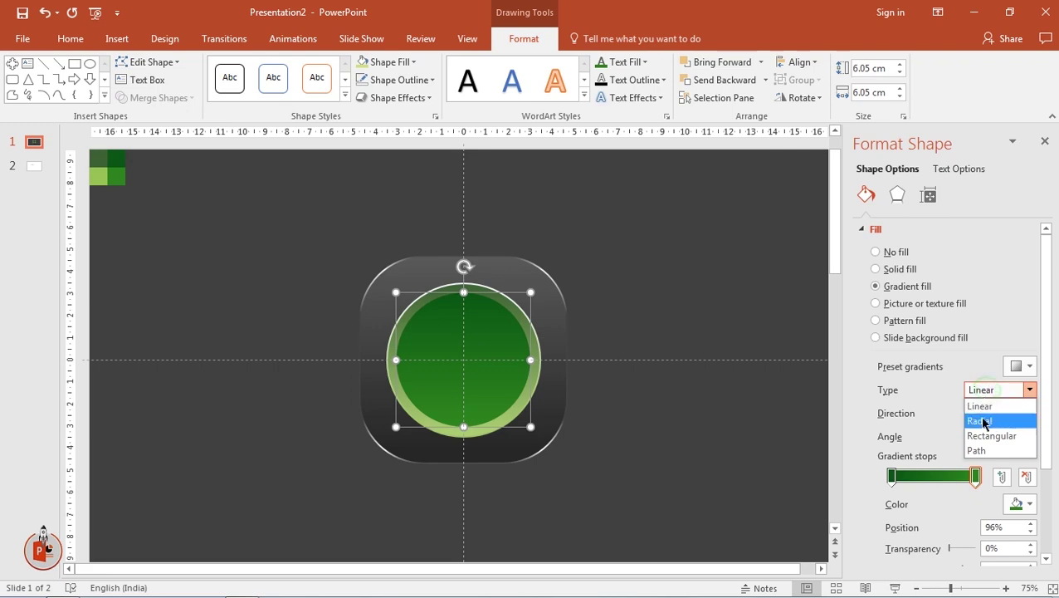
{"action": "left_click", "coordinate": [982, 420]}
{"action": "left_click", "coordinate": [1019, 412]}
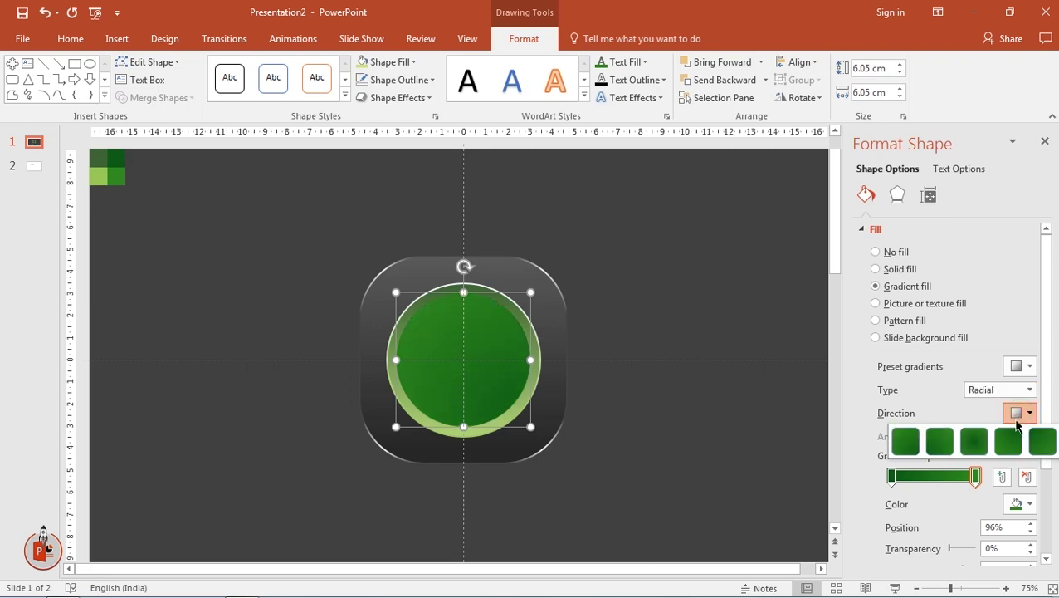
{"action": "left_click", "coordinate": [977, 438]}
{"action": "left_click_drag", "start_coordinate": [974, 476], "coordinate": [893, 483]}
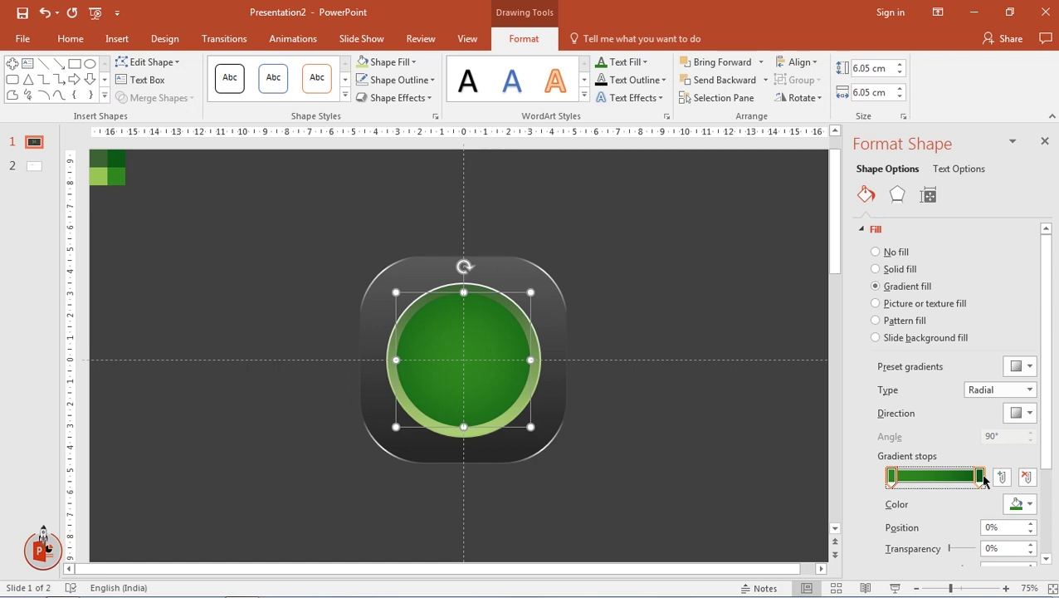
{"action": "left_click_drag", "start_coordinate": [984, 480], "coordinate": [980, 480]}
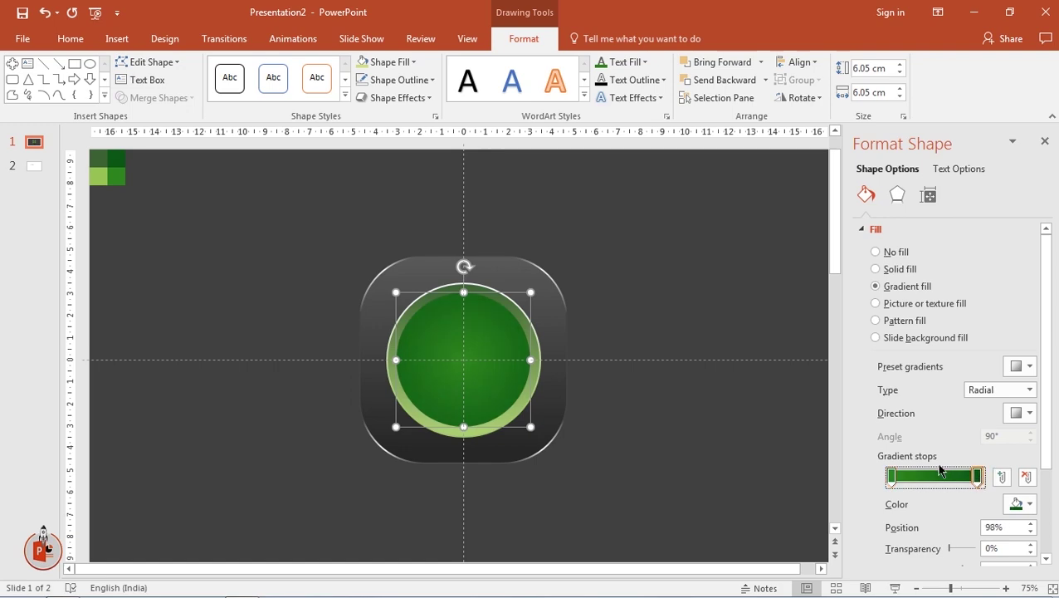
- Set the left gradient stop to a brighter green, RGB 49, 137, 31
{"action": "left_click", "coordinate": [895, 479]}
{"action": "left_click", "coordinate": [1028, 503]}
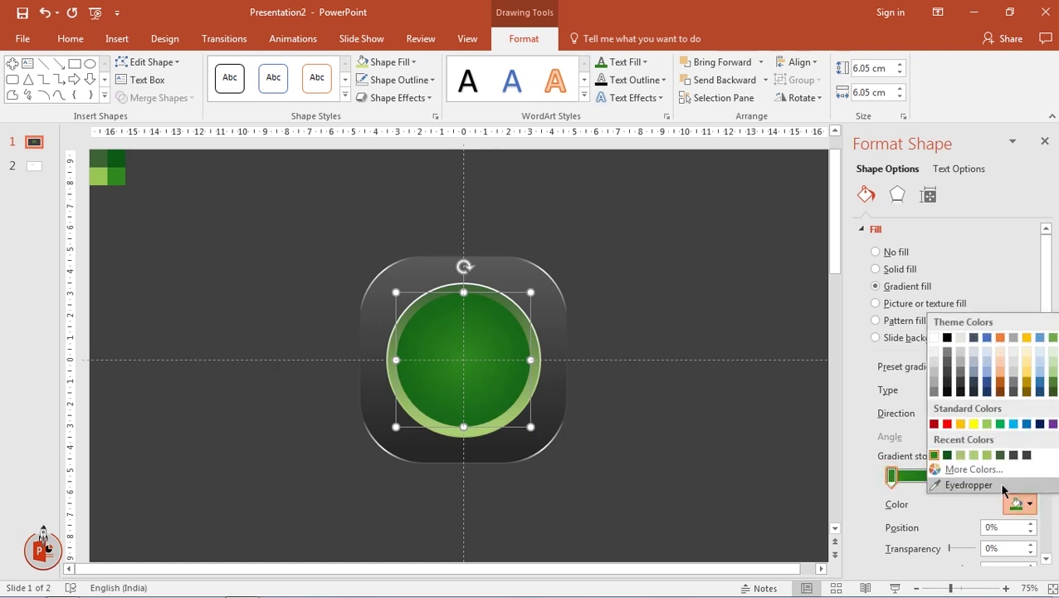
{"action": "left_click", "coordinate": [972, 469]}
{"action": "left_click_drag", "start_coordinate": [576, 269], "coordinate": [576, 257]}
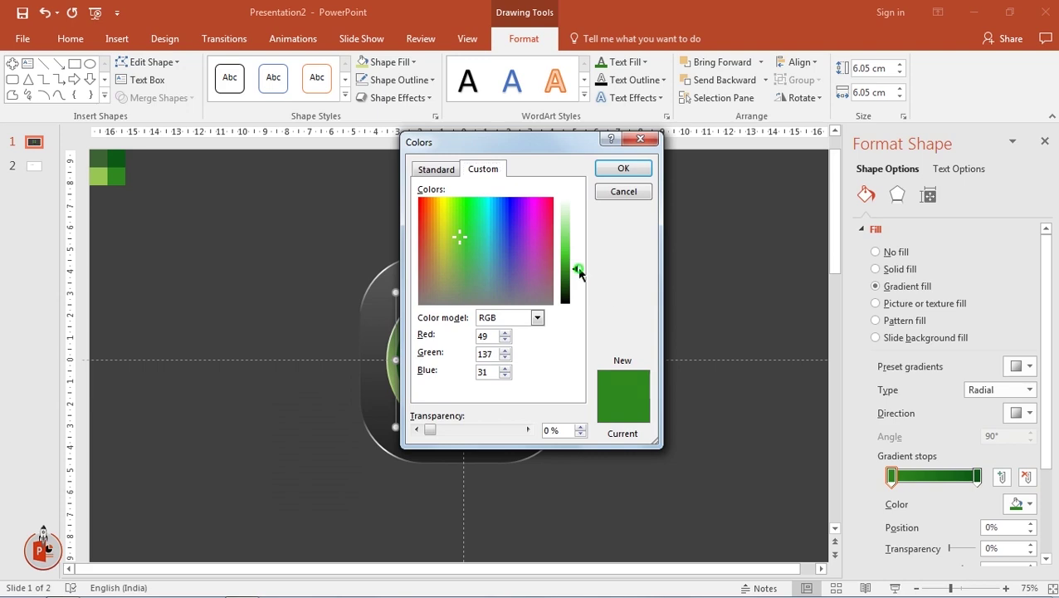
{"action": "left_click", "coordinate": [622, 169]}
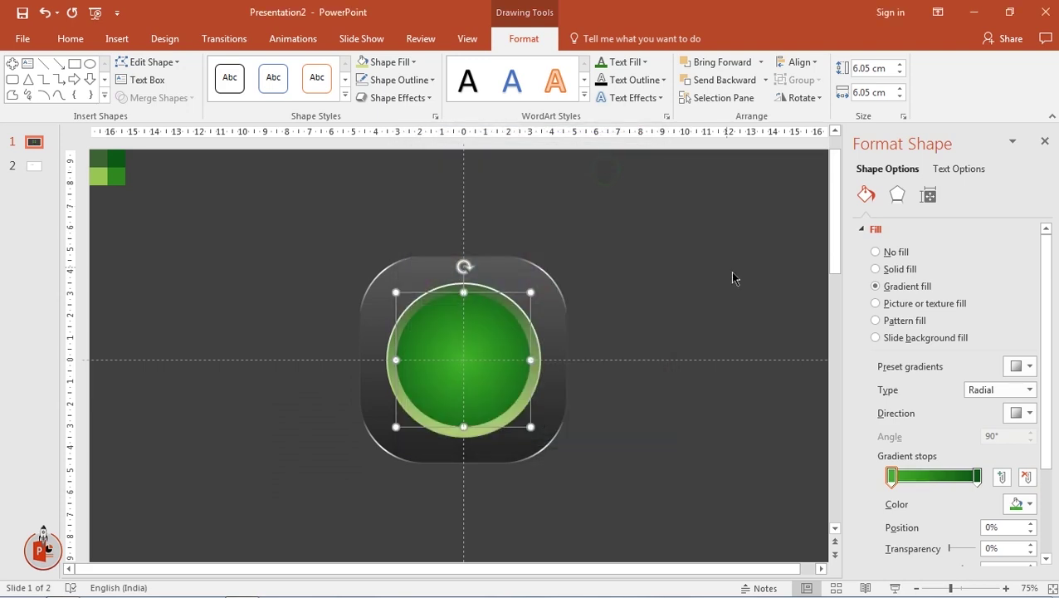
{"action": "left_click", "coordinate": [896, 195]}
- Apply an inner shadow preset to the circle with 17% transparency and about 36 pt blur
{"action": "left_click", "coordinate": [892, 230]}
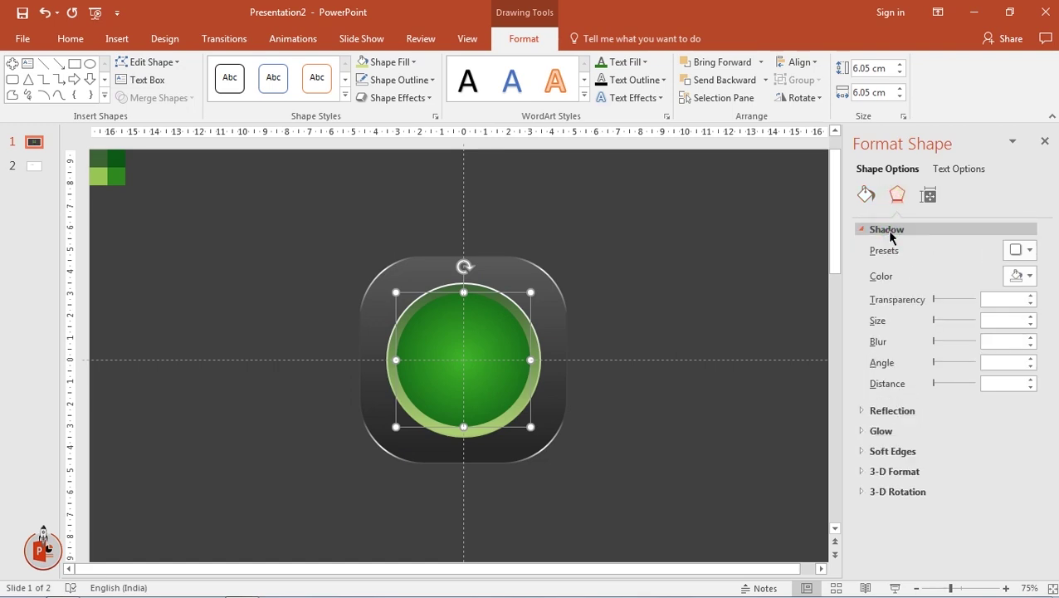
{"action": "left_click", "coordinate": [1020, 251]}
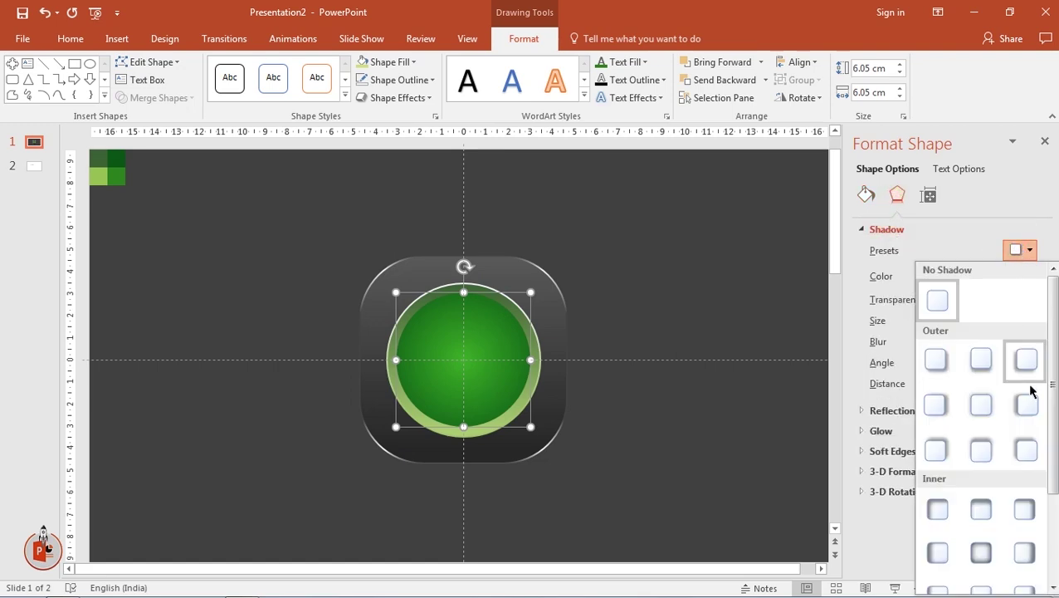
{"action": "scroll", "coordinate": [1049, 361], "scroll_direction": "down", "scroll_amount": 2}
{"action": "scroll", "coordinate": [1050, 361], "scroll_direction": "down", "scroll_amount": 1}
{"action": "left_click", "coordinate": [982, 466]}
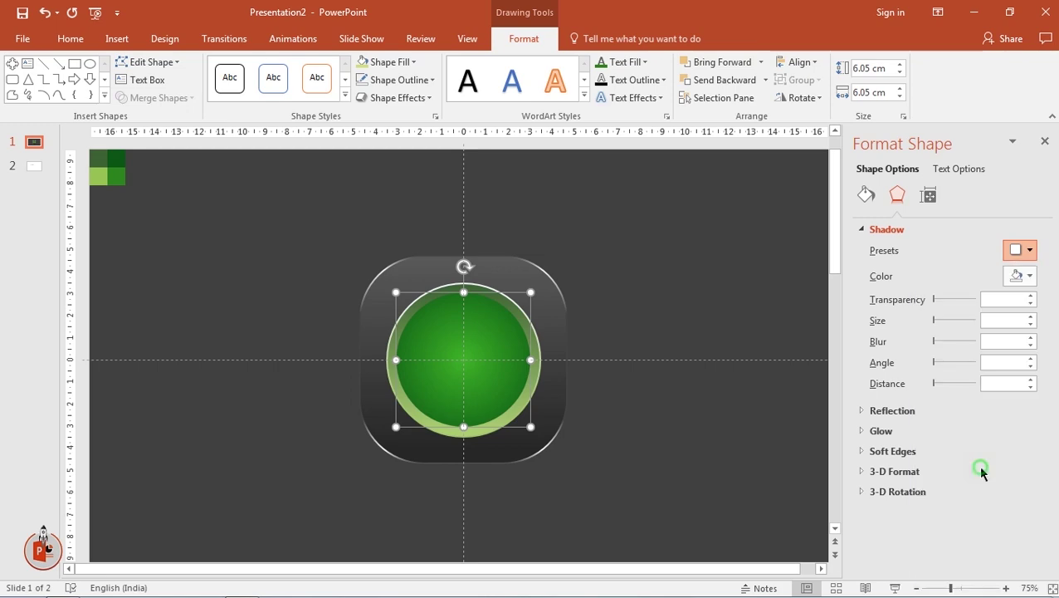
{"action": "left_click", "coordinate": [1030, 295]}
{"action": "left_click", "coordinate": [1030, 295]}
{"action": "left_click", "coordinate": [1029, 296]}
{"action": "left_click", "coordinate": [1029, 295]}
{"action": "left_click", "coordinate": [1030, 295]}
{"action": "left_click", "coordinate": [1029, 295]}
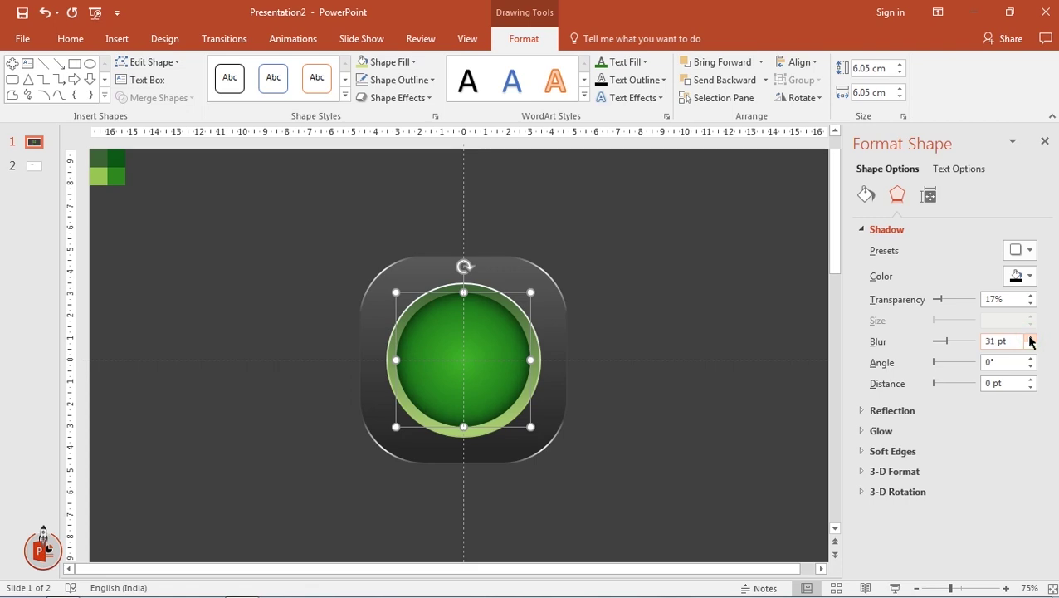
{"action": "left_click", "coordinate": [1030, 337]}
{"action": "left_click", "coordinate": [1045, 141]}
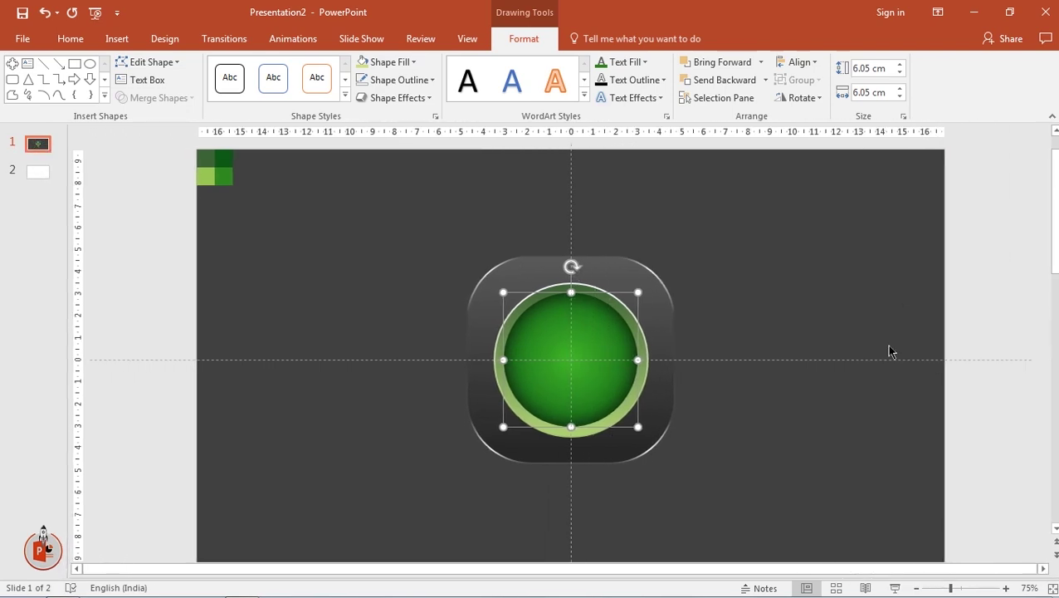
{"action": "left_click", "coordinate": [867, 378]}
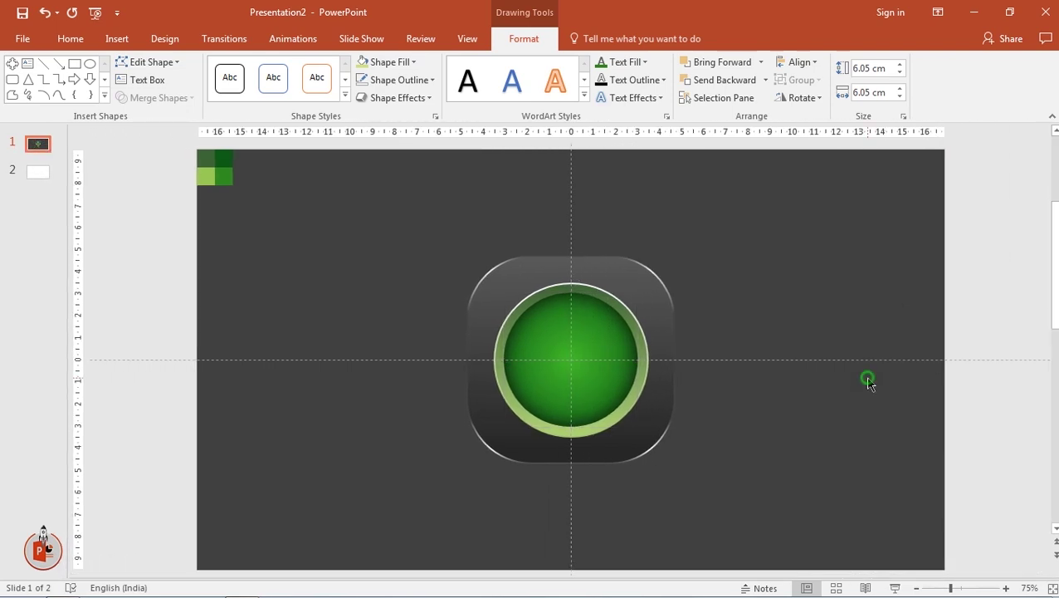
- Set the ring's first gradient stop to a darker green, RGB 61, 99, 53
{"action": "left_click", "coordinate": [645, 368]}
{"action": "right_click", "coordinate": [645, 369]}
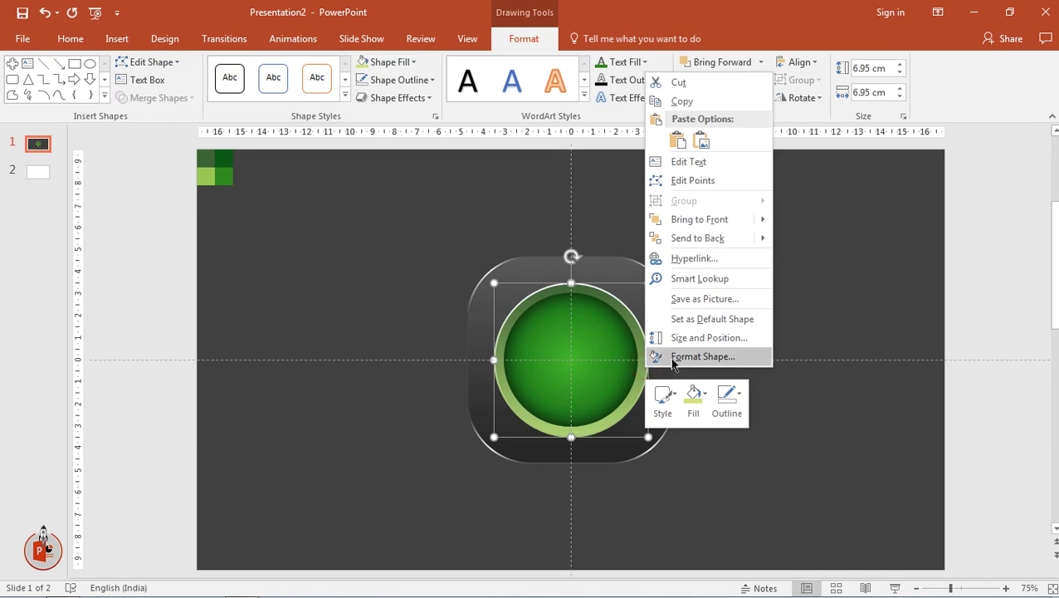
{"action": "left_click", "coordinate": [674, 355]}
{"action": "left_click", "coordinate": [900, 475]}
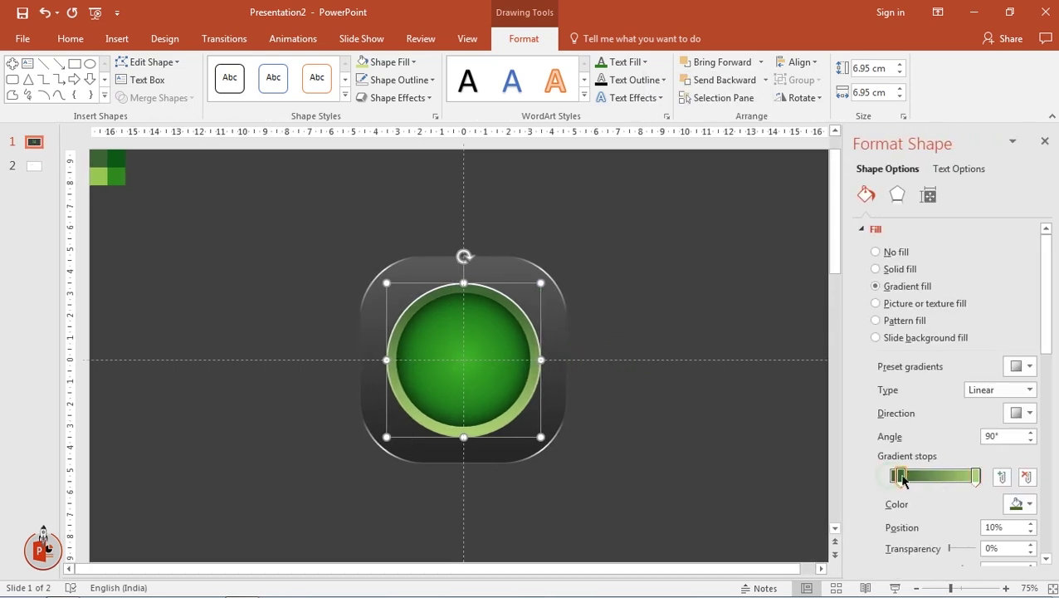
{"action": "left_click", "coordinate": [1028, 504]}
{"action": "left_click", "coordinate": [963, 471]}
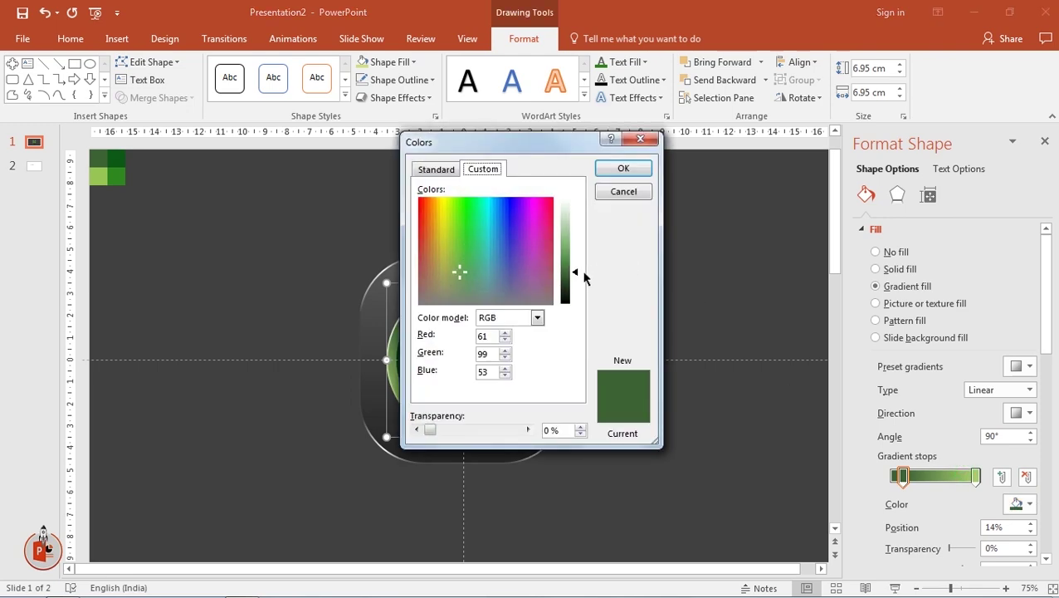
{"action": "left_click_drag", "start_coordinate": [585, 277], "coordinate": [574, 283]}
{"action": "left_click", "coordinate": [623, 168]}
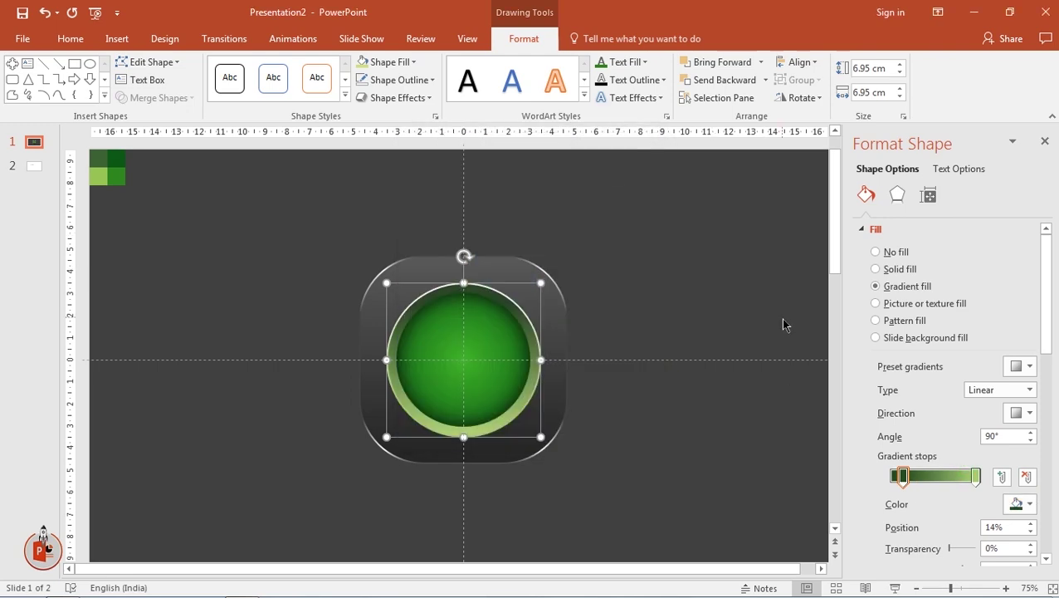
- Move the dark stop to 12%, close the pane and hide the slide guides
{"action": "left_click_drag", "start_coordinate": [908, 480], "coordinate": [903, 483]}
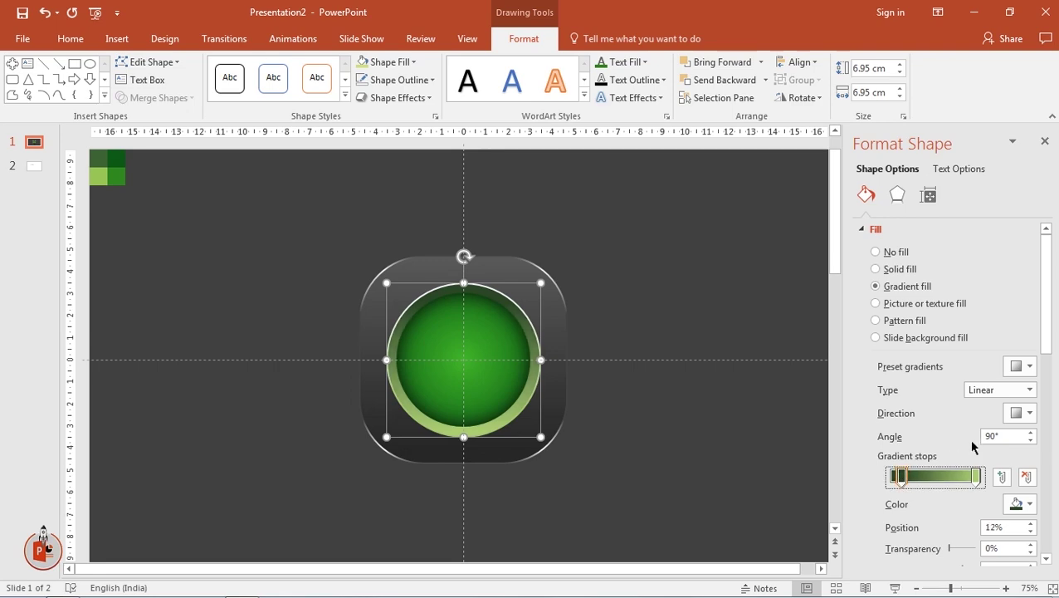
{"action": "left_click", "coordinate": [1044, 142]}
{"action": "left_click", "coordinate": [778, 371]}
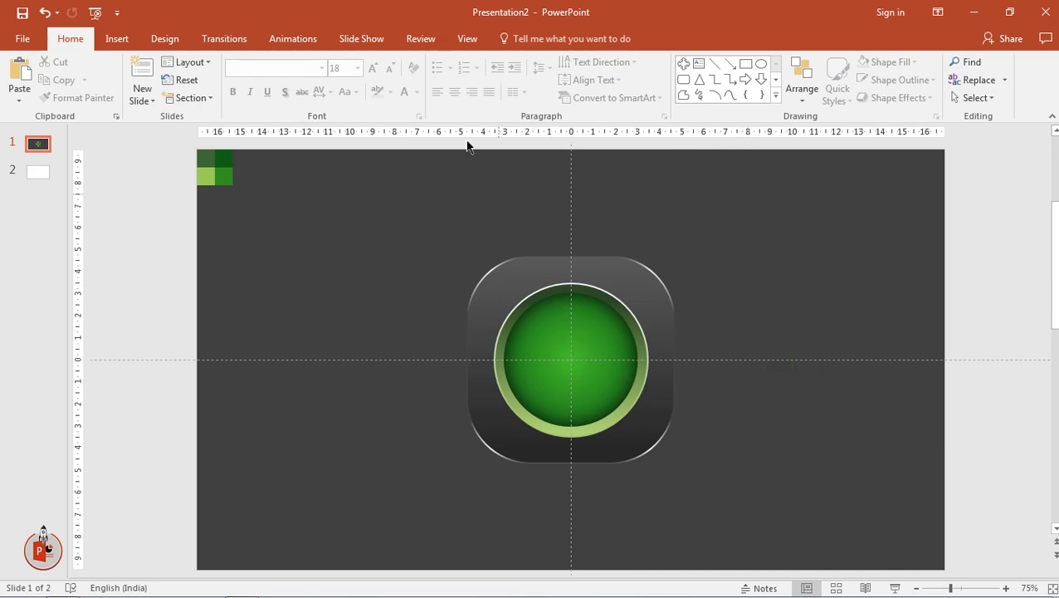
{"action": "left_click", "coordinate": [467, 39]}
{"action": "left_click", "coordinate": [332, 98]}
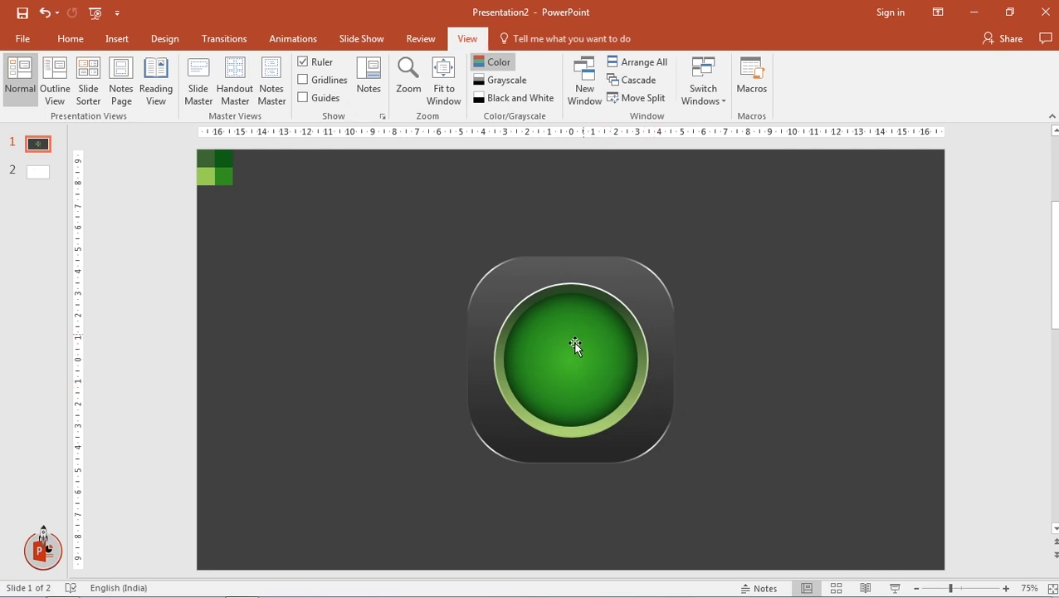
- Duplicate the dark rounded square, place the copy right of the button, and remove its outline
{"action": "left_click", "coordinate": [534, 267]}
{"action": "key", "text": "ctrl+d"}
{"action": "left_click_drag", "start_coordinate": [539, 283], "coordinate": [775, 255]}
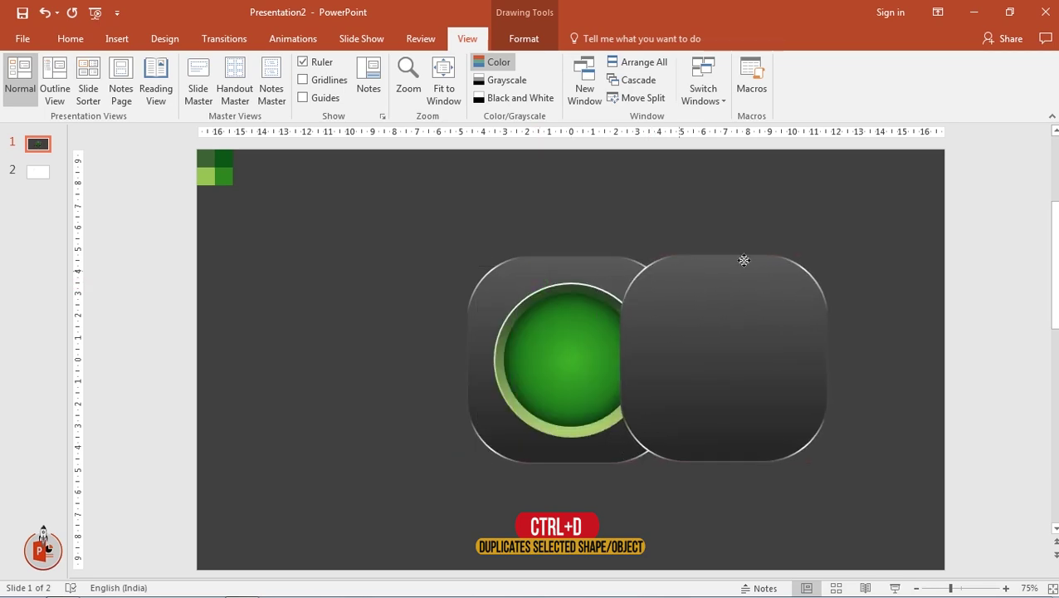
{"action": "left_click", "coordinate": [519, 39]}
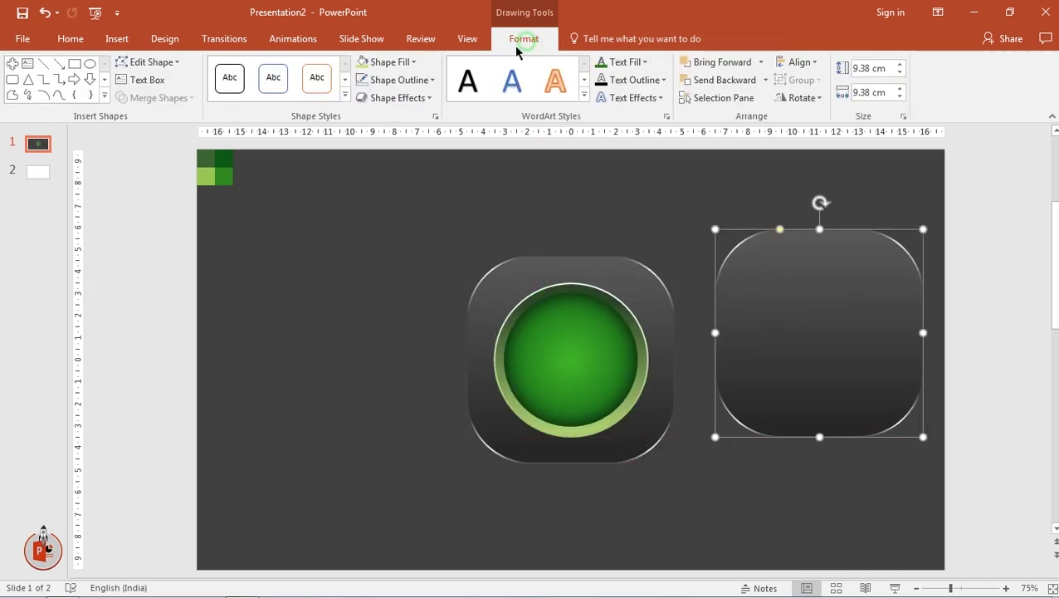
{"action": "left_click", "coordinate": [419, 81]}
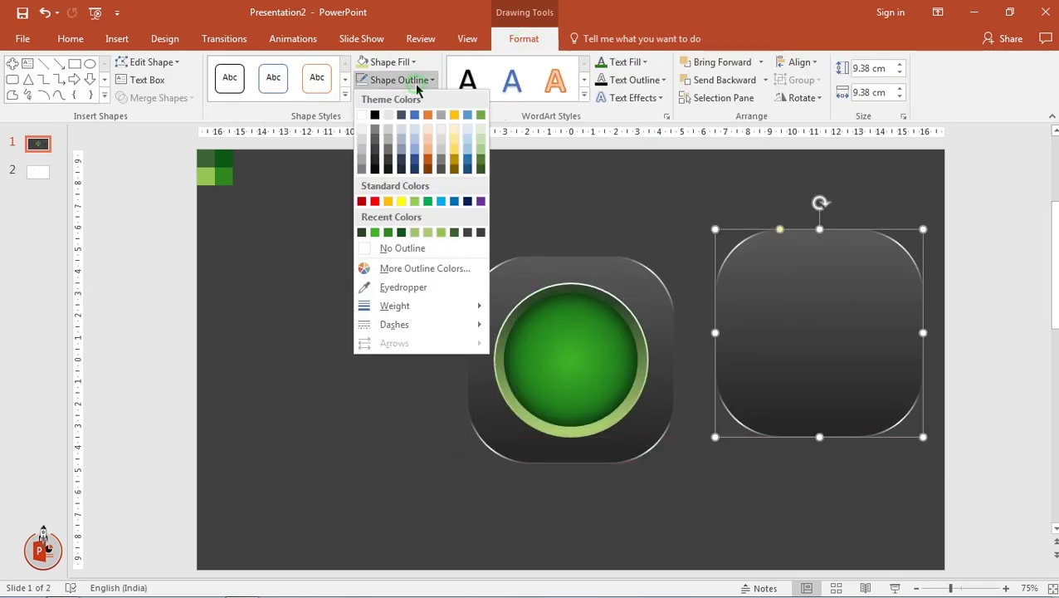
{"action": "left_click", "coordinate": [387, 249]}
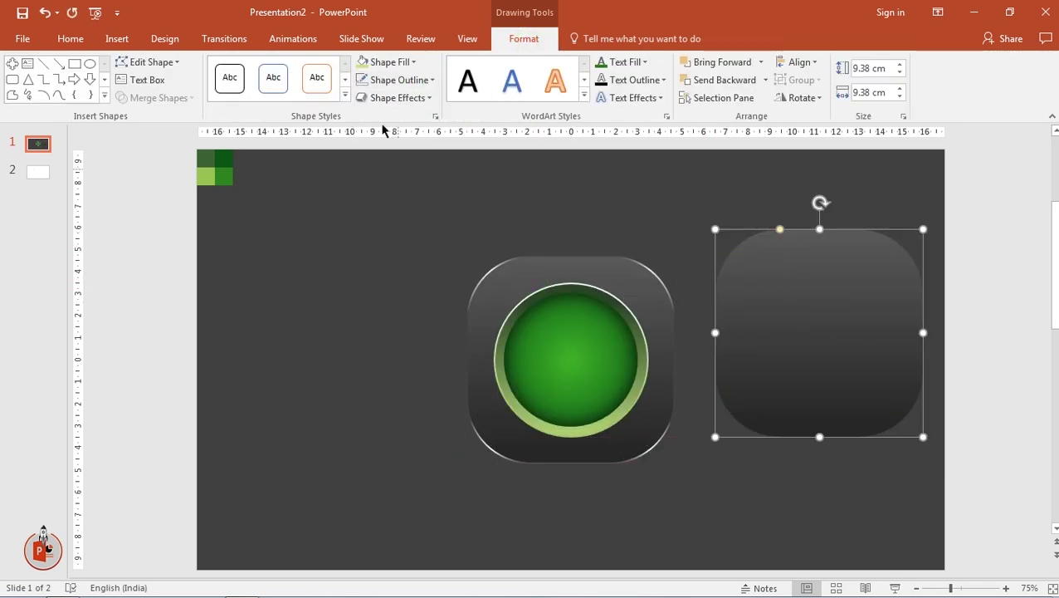
{"action": "left_click", "coordinate": [106, 96]}
- Intersect the copied square with a drawn rectangle to keep its rounded top half, 4.85 × 9.38 cm
{"action": "left_click", "coordinate": [87, 81]}
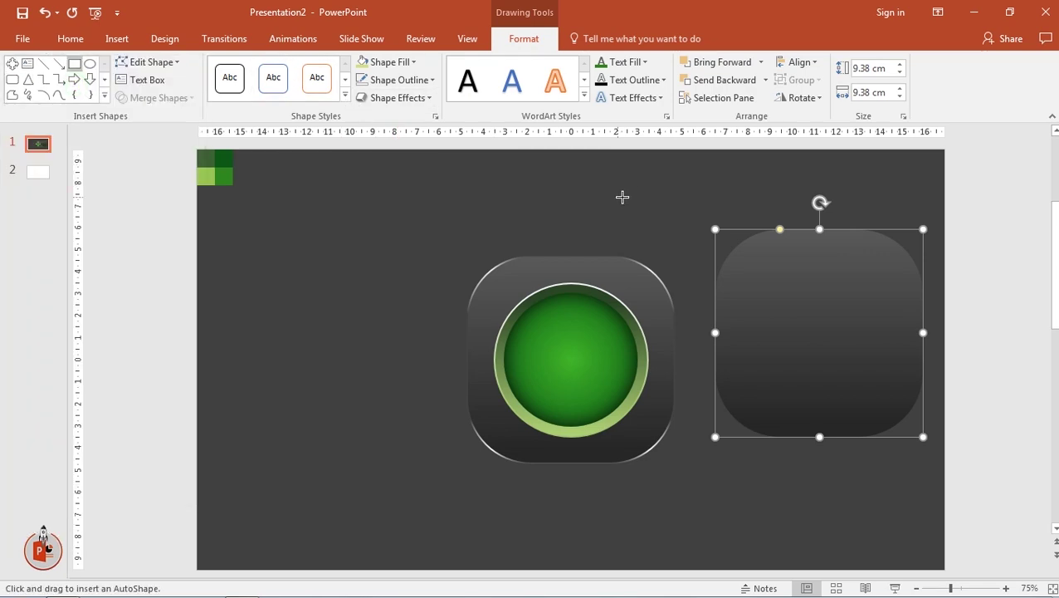
{"action": "left_click_drag", "start_coordinate": [638, 193], "coordinate": [952, 336]}
{"action": "left_click", "coordinate": [690, 232], "text": "shift"}
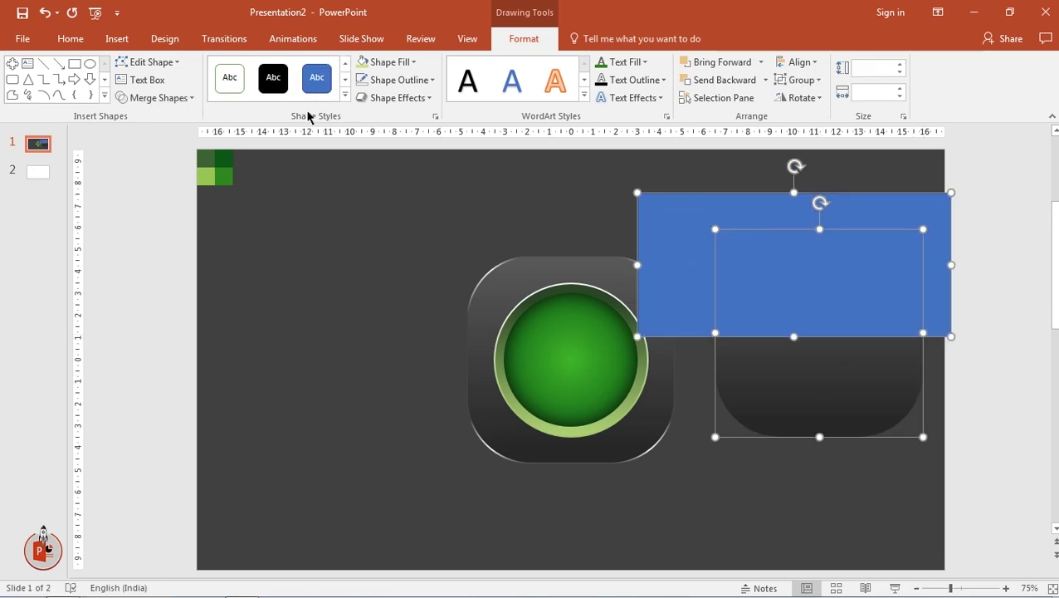
{"action": "left_click", "coordinate": [176, 98]}
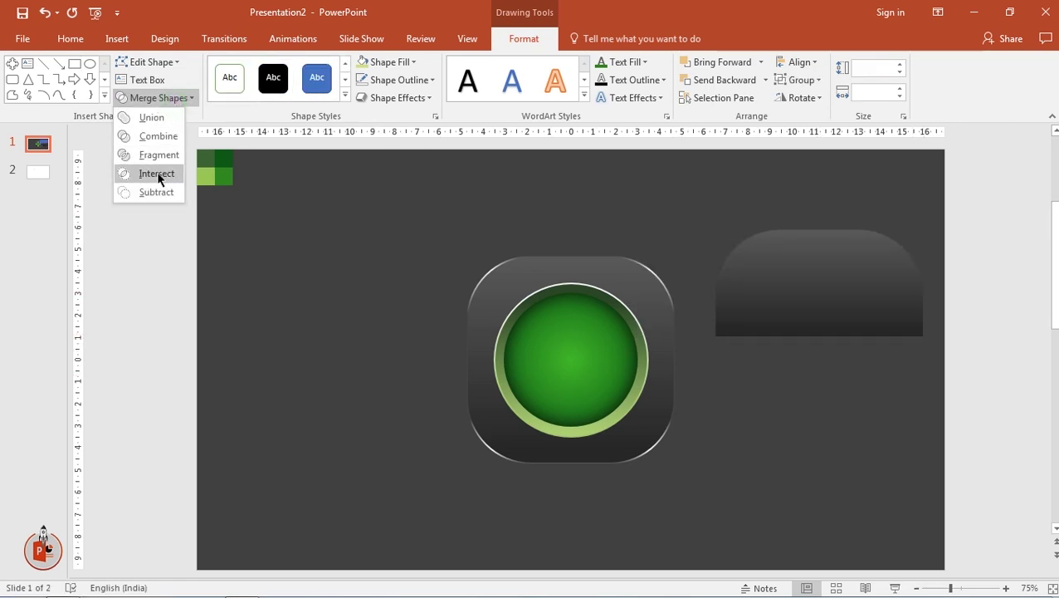
{"action": "left_click", "coordinate": [158, 174]}
{"action": "left_click_drag", "start_coordinate": [786, 283], "coordinate": [747, 264]}
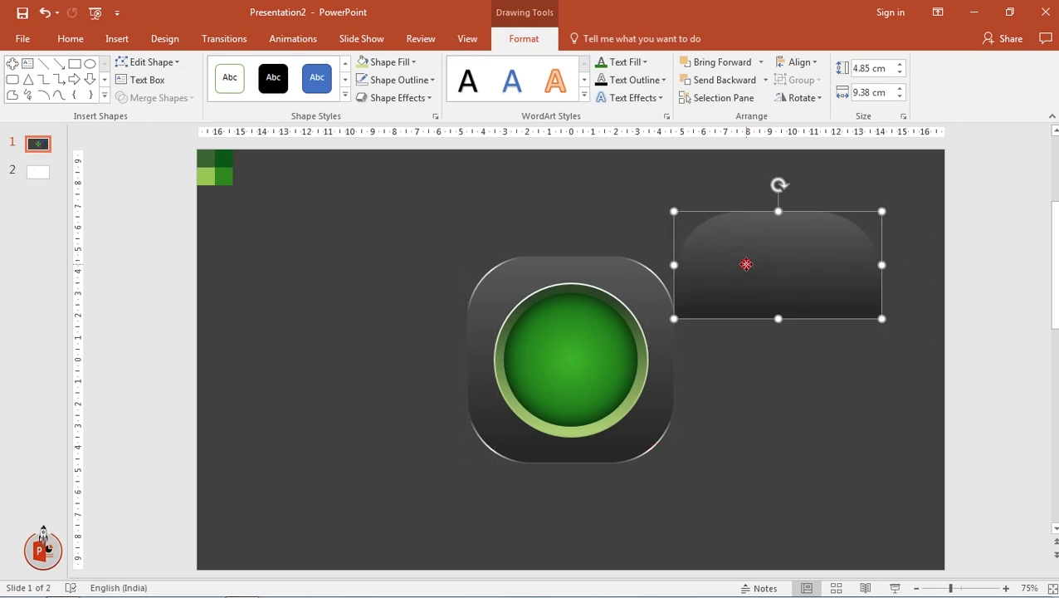
{"action": "right_click", "coordinate": [746, 264]}
{"action": "left_click", "coordinate": [811, 527]}
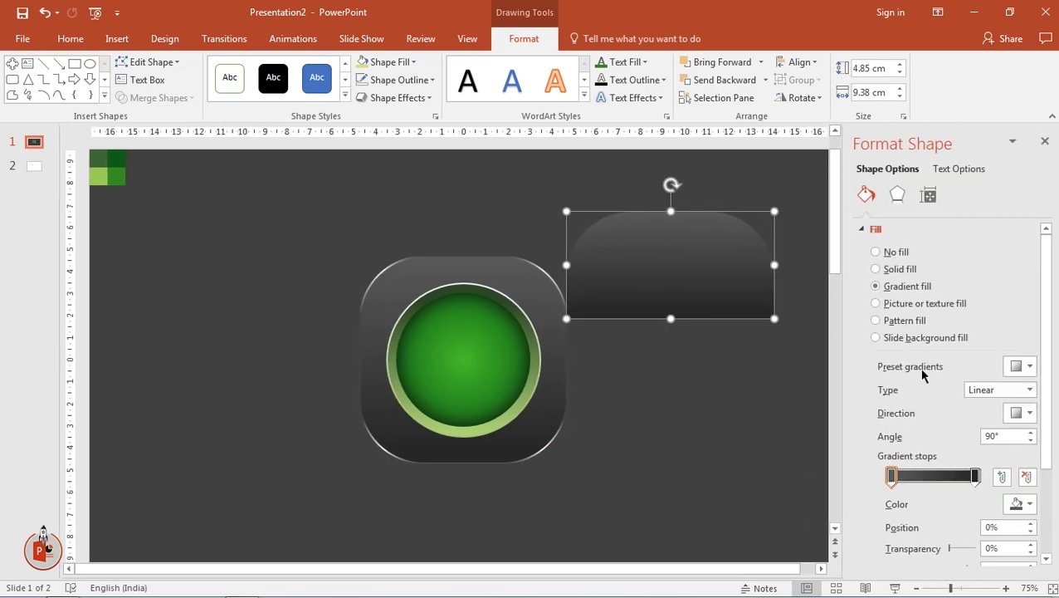
- Make both gradient stops white, the right one 100% transparent and the left 59%
{"action": "left_click", "coordinate": [1019, 504]}
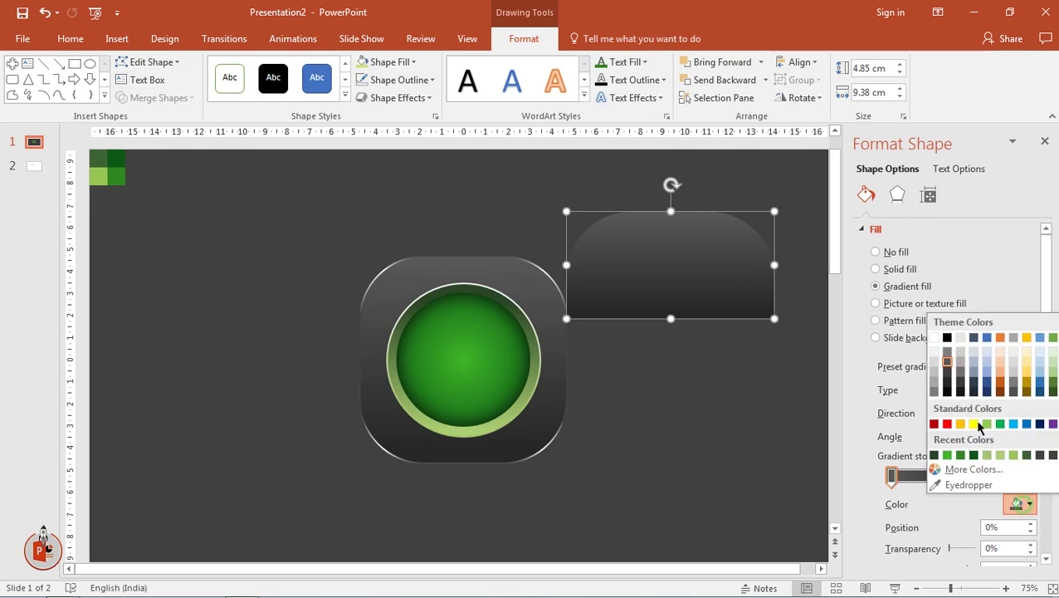
{"action": "left_click", "coordinate": [933, 338]}
{"action": "left_click", "coordinate": [975, 477]}
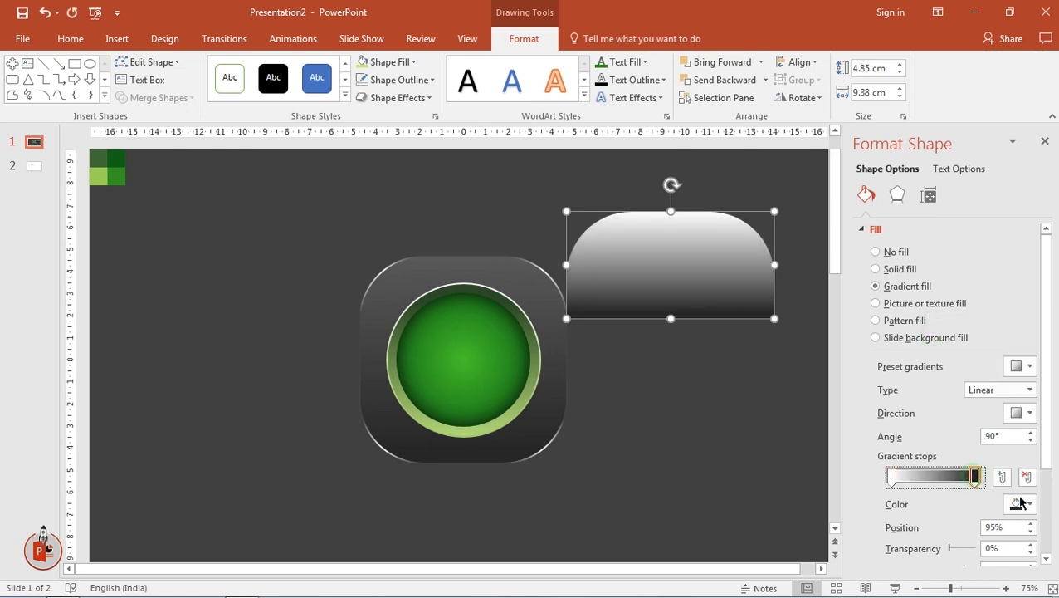
{"action": "left_click", "coordinate": [1019, 504]}
{"action": "left_click", "coordinate": [929, 336]}
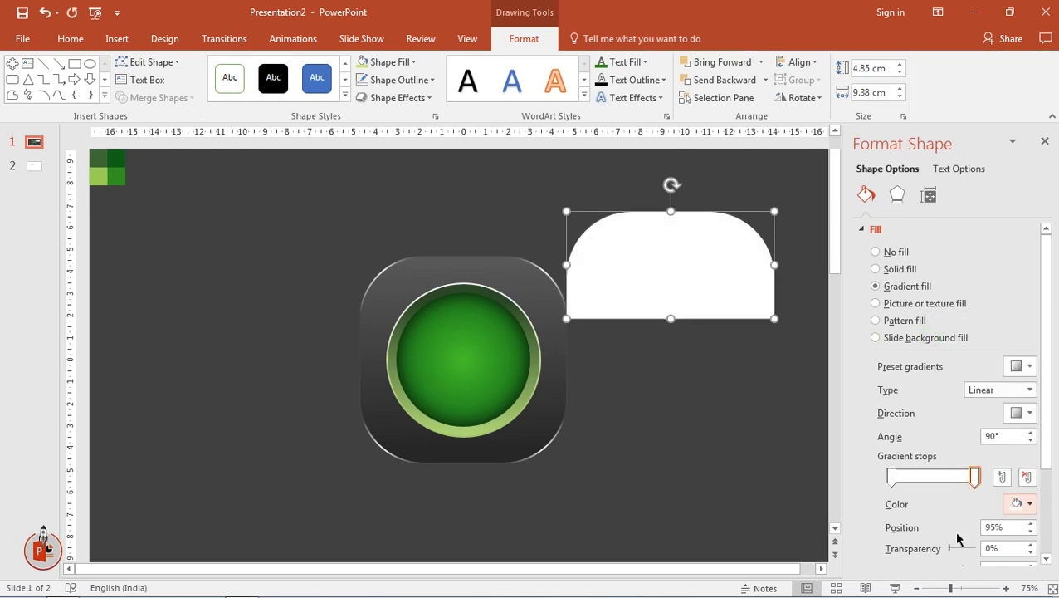
{"action": "left_click_drag", "start_coordinate": [947, 548], "coordinate": [980, 550]}
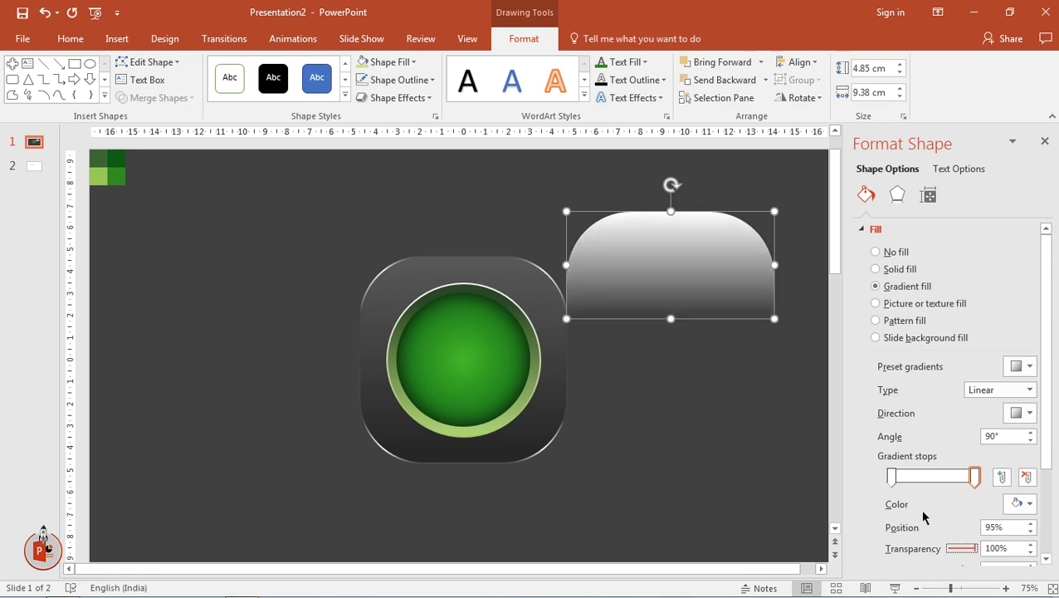
{"action": "left_click", "coordinate": [891, 477]}
{"action": "left_click_drag", "start_coordinate": [950, 552], "coordinate": [965, 557]}
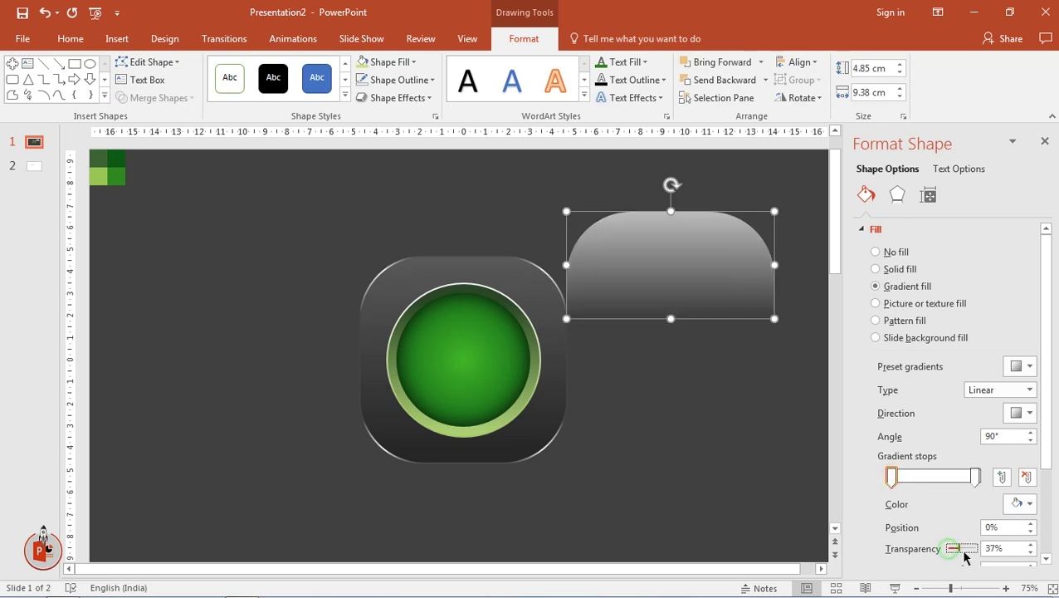
- Lay the gloss over the icon's top and raise its top transparency to 77%
{"action": "mouse_move", "coordinate": [697, 277]}
{"action": "left_mouse_down"}
{"action": "mouse_move", "coordinate": [493, 323]}
{"action": "mouse_move", "coordinate": [466, 350]}
{"action": "left_mouse_up"}
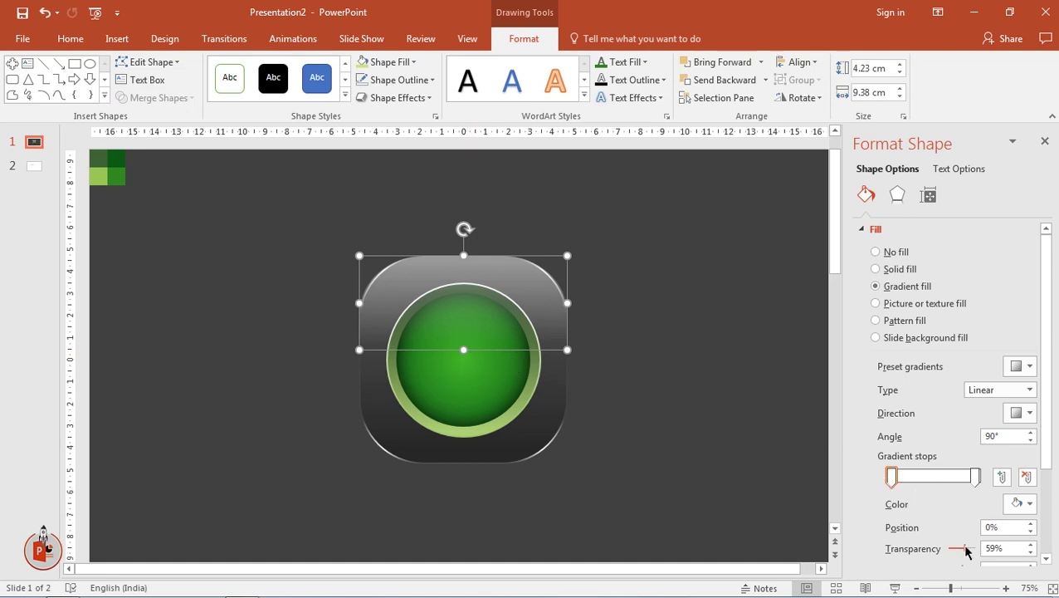
{"action": "left_click_drag", "start_coordinate": [965, 551], "coordinate": [970, 552]}
{"action": "left_click", "coordinate": [747, 425]}
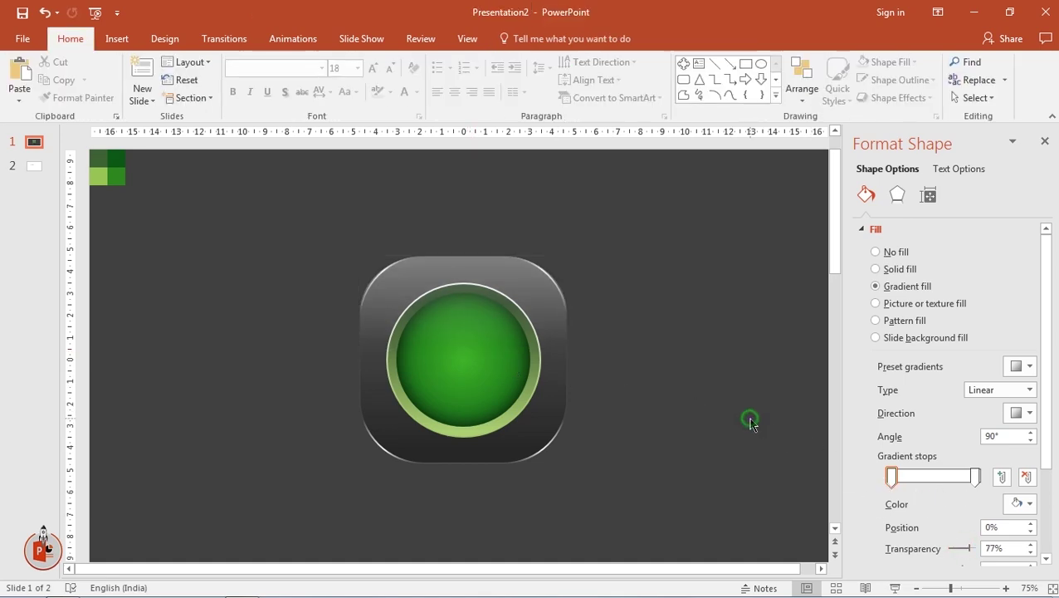
{"action": "left_click", "coordinate": [1044, 141]}
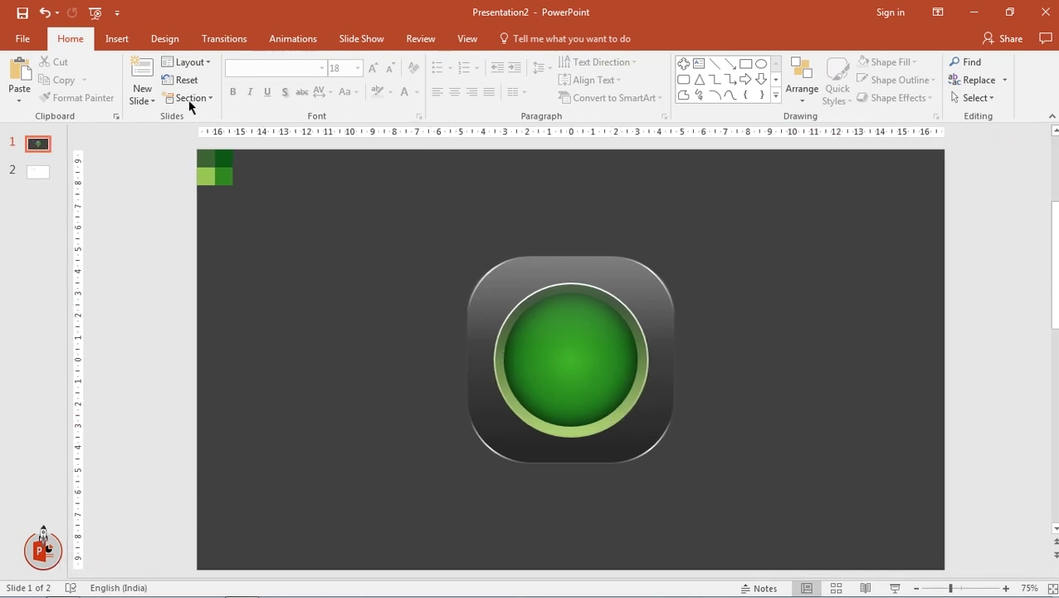
- Draw a rounded-rectangle pill across the green button's bottom edge with a gradient fill
{"action": "left_click", "coordinate": [117, 39]}
{"action": "left_click", "coordinate": [265, 93]}
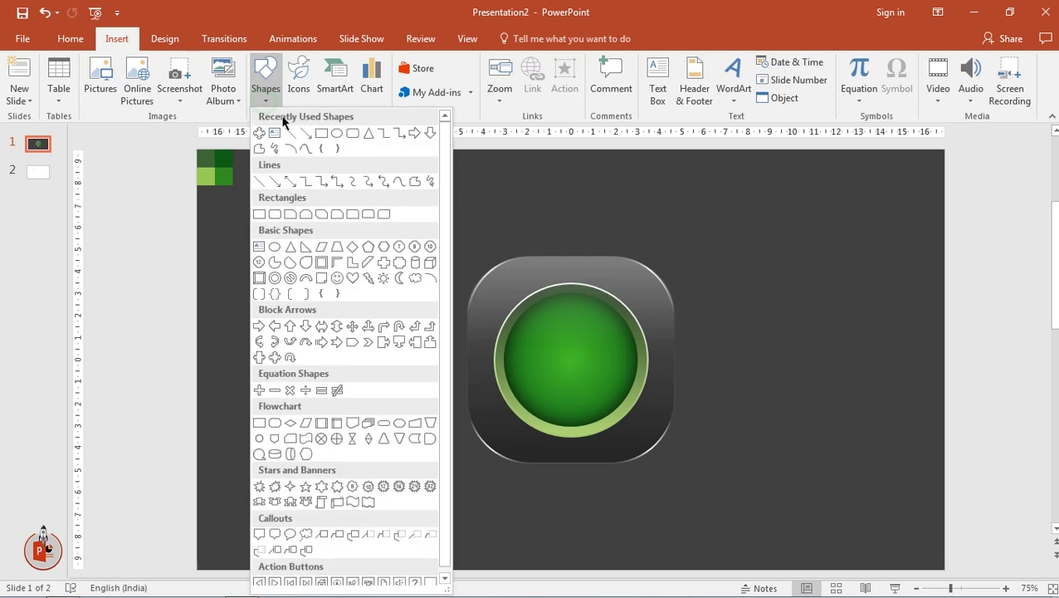
{"action": "left_click", "coordinate": [346, 133]}
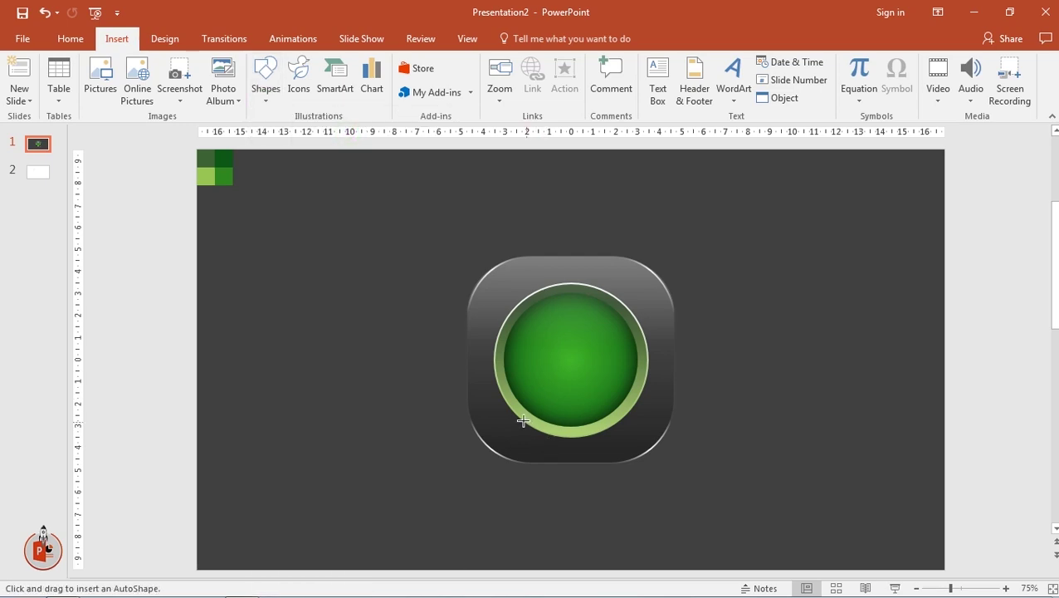
{"action": "left_click_drag", "start_coordinate": [522, 421], "coordinate": [625, 462]}
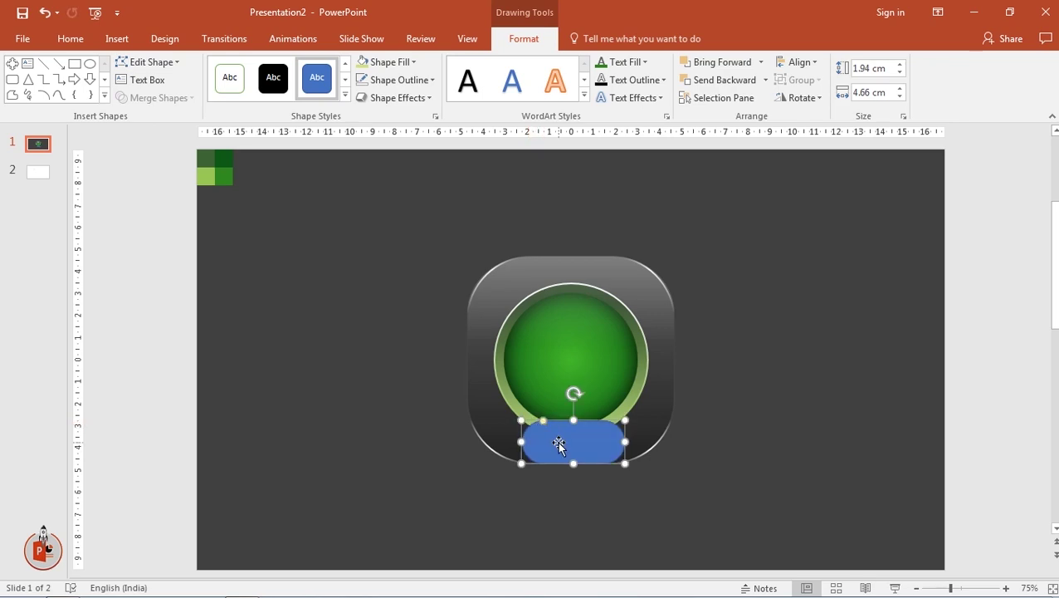
{"action": "left_click_drag", "start_coordinate": [560, 442], "coordinate": [557, 442]}
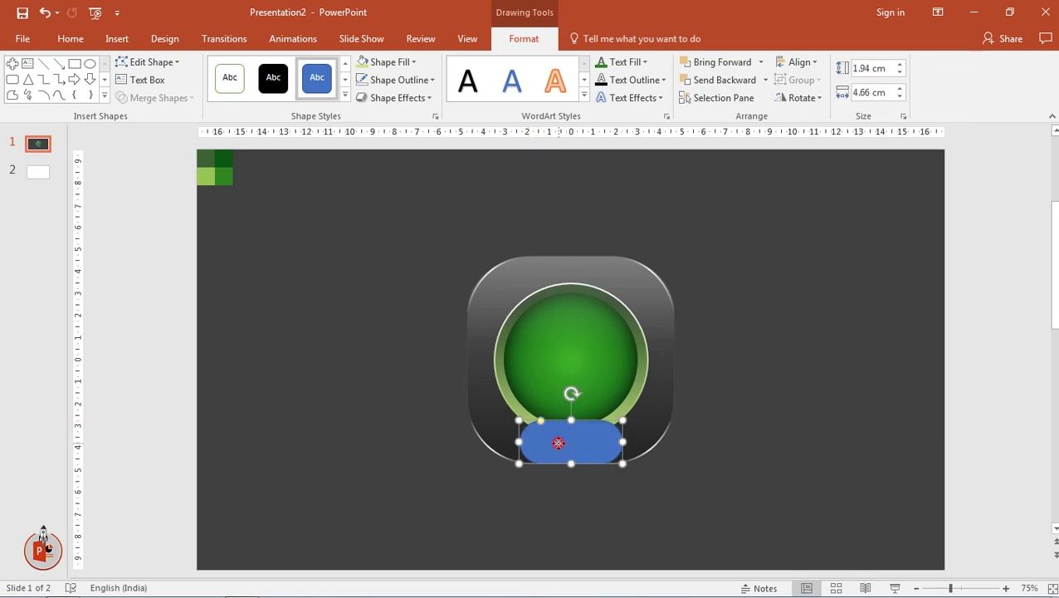
{"action": "right_click", "coordinate": [557, 441]}
{"action": "left_click", "coordinate": [613, 434]}
{"action": "left_click", "coordinate": [922, 285]}
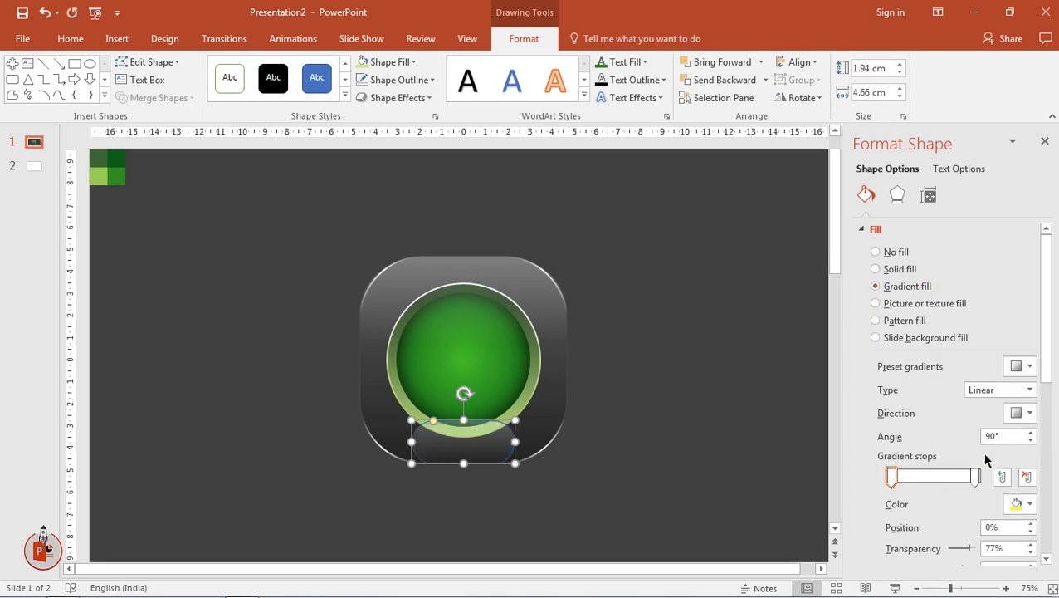
- Apply a linear preset gradient to the pill and make the stop at 51% dark grey
{"action": "left_click", "coordinate": [1022, 390]}
{"action": "left_click", "coordinate": [1023, 395]}
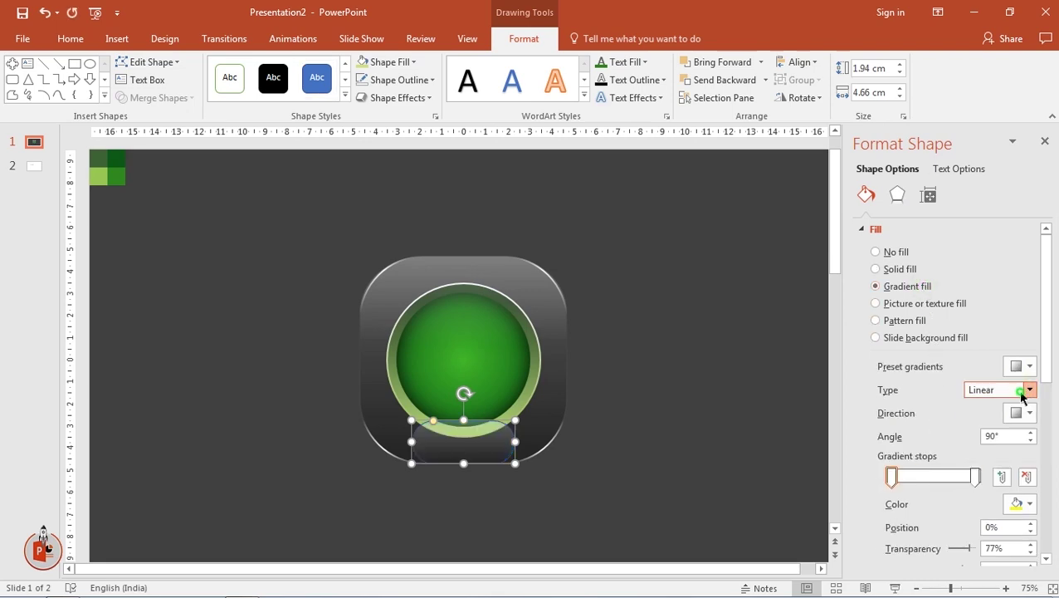
{"action": "left_click", "coordinate": [1026, 367]}
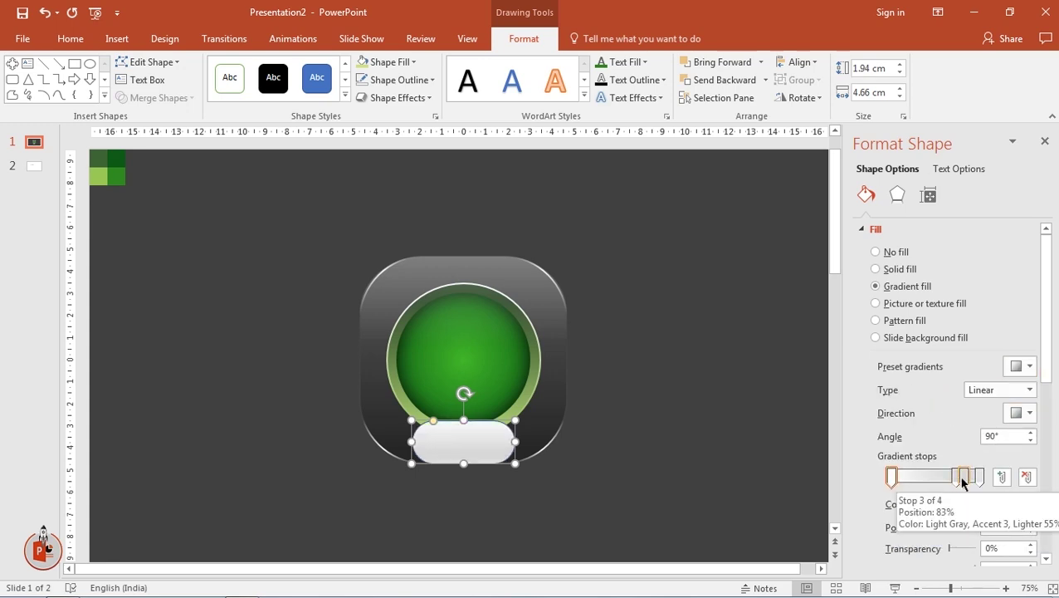
{"action": "left_click_drag", "start_coordinate": [963, 478], "coordinate": [936, 478]}
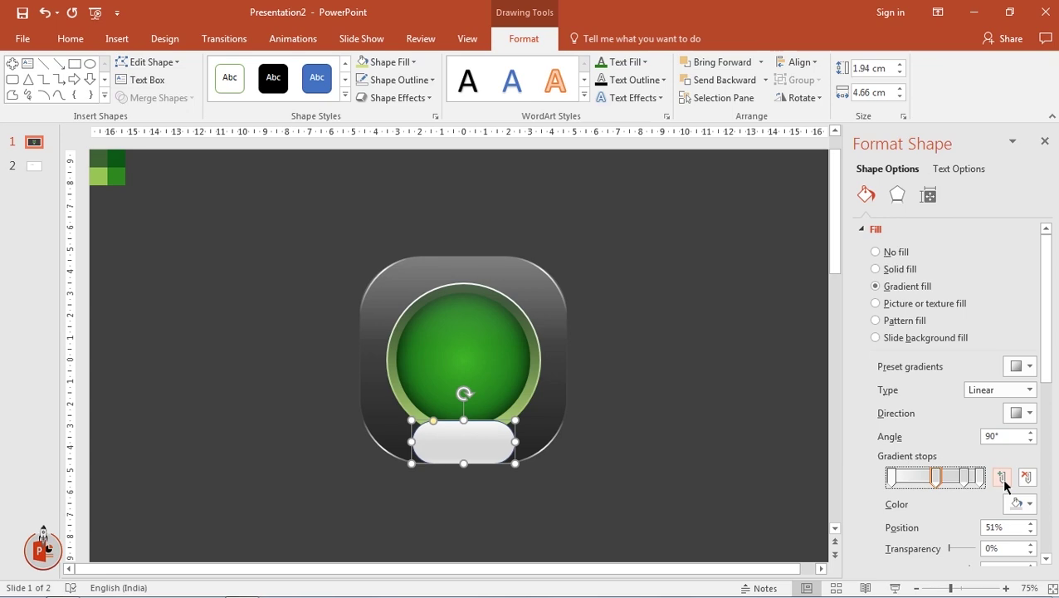
{"action": "left_click", "coordinate": [1029, 504]}
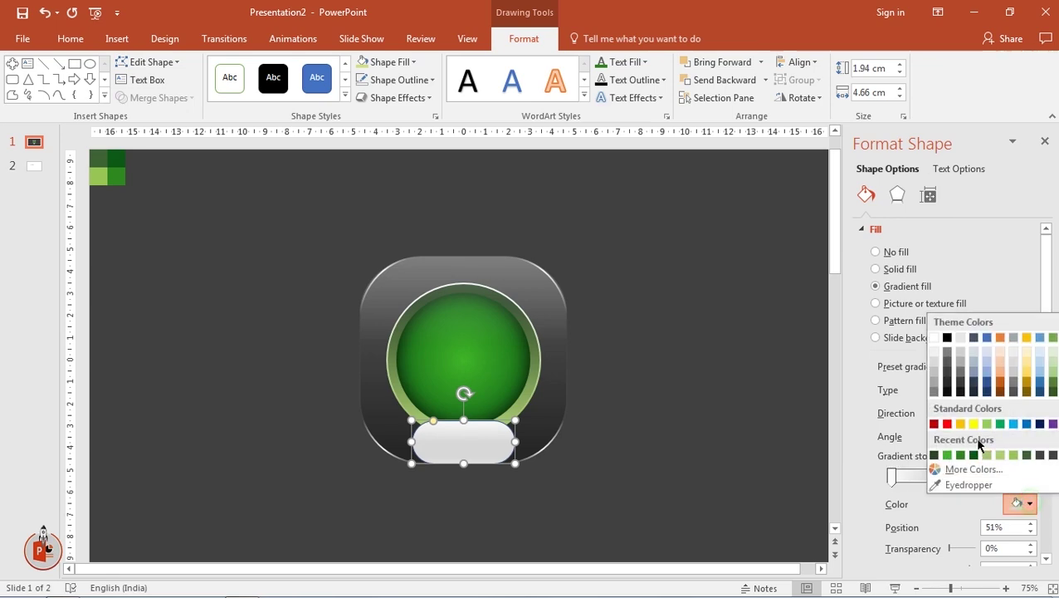
{"action": "left_click", "coordinate": [947, 380]}
- Run the gradient horizontally at 0°, delete the extra stop, and lighten the middle stop
{"action": "left_click", "coordinate": [1029, 413]}
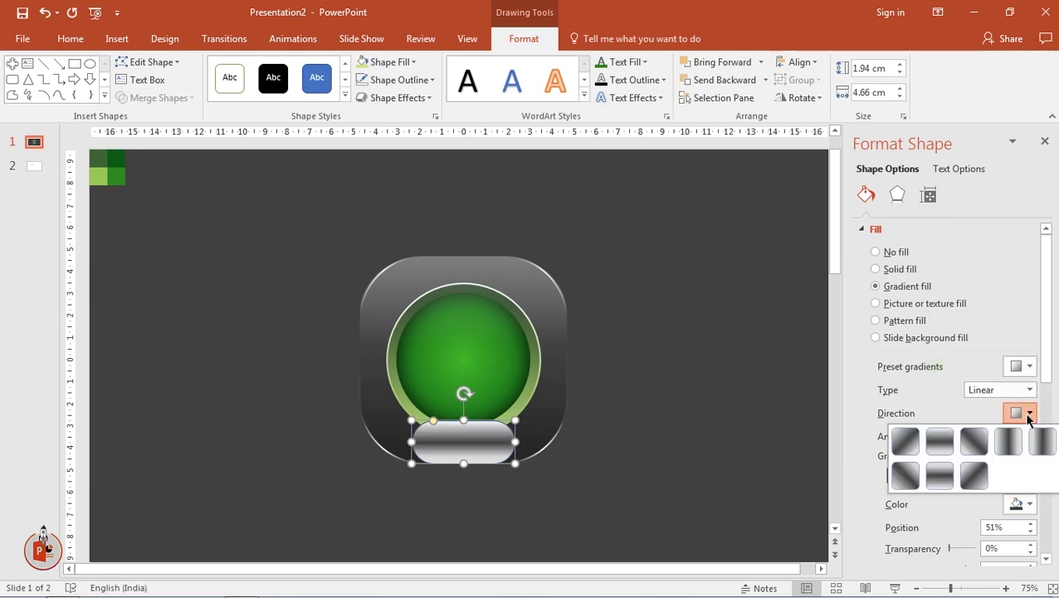
{"action": "left_click", "coordinate": [1010, 437]}
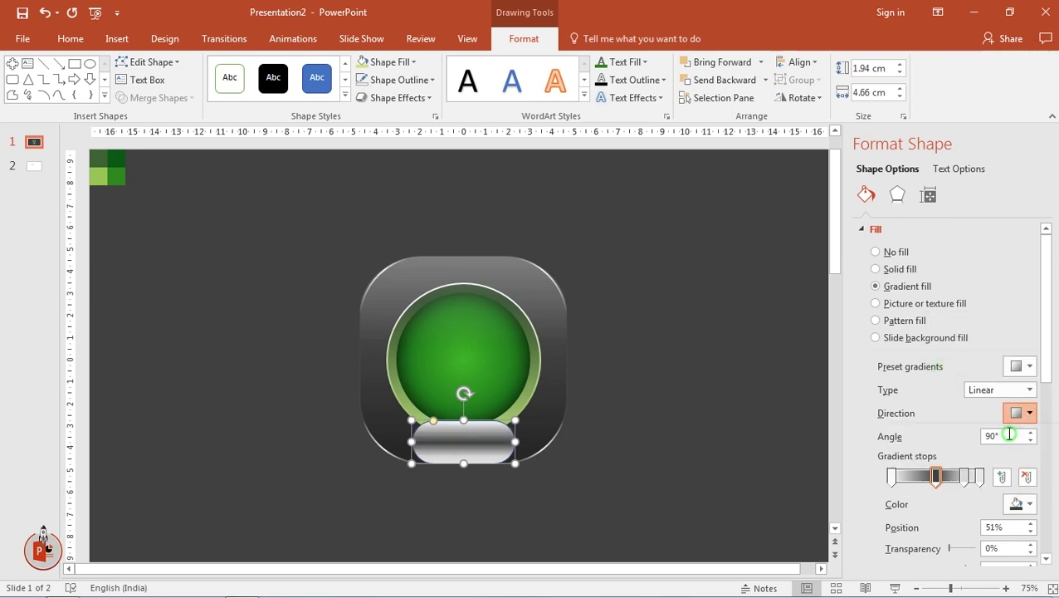
{"action": "left_click", "coordinate": [980, 476]}
{"action": "left_click", "coordinate": [1027, 476]}
{"action": "left_click", "coordinate": [963, 476]}
{"action": "left_click_drag", "start_coordinate": [959, 481], "coordinate": [938, 479]}
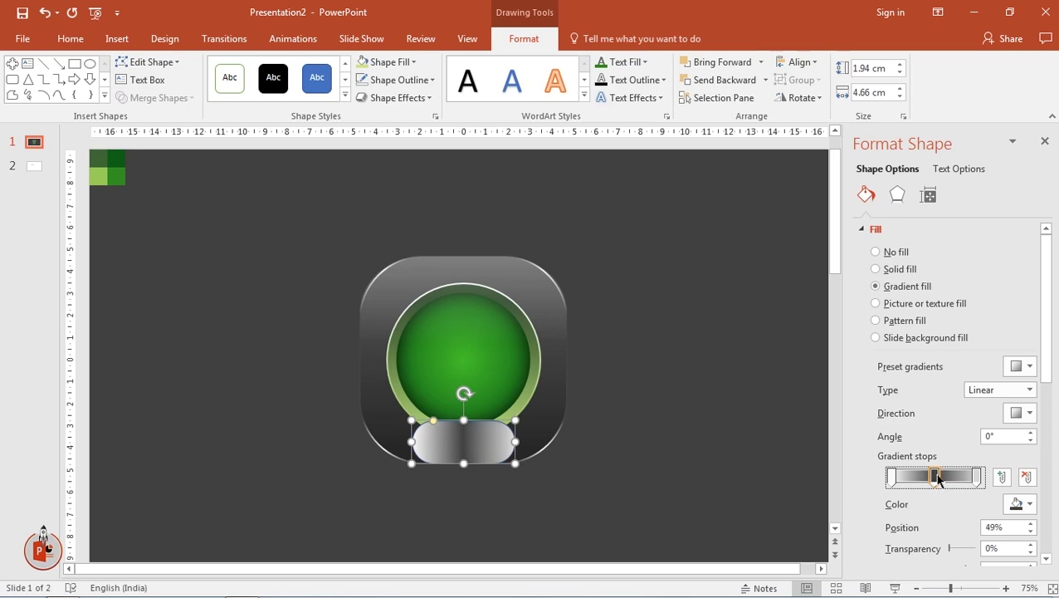
{"action": "left_click", "coordinate": [1019, 504]}
{"action": "left_click", "coordinate": [934, 370]}
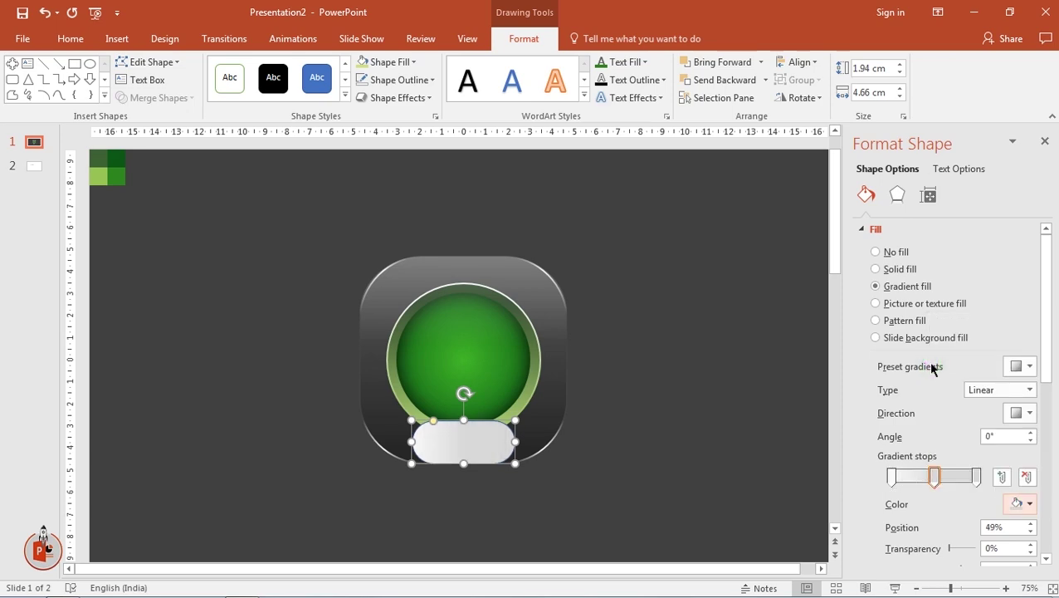
- Make the pill's ends fully transparent and its 49% centre stop 65% transparent
{"action": "left_click", "coordinate": [977, 477]}
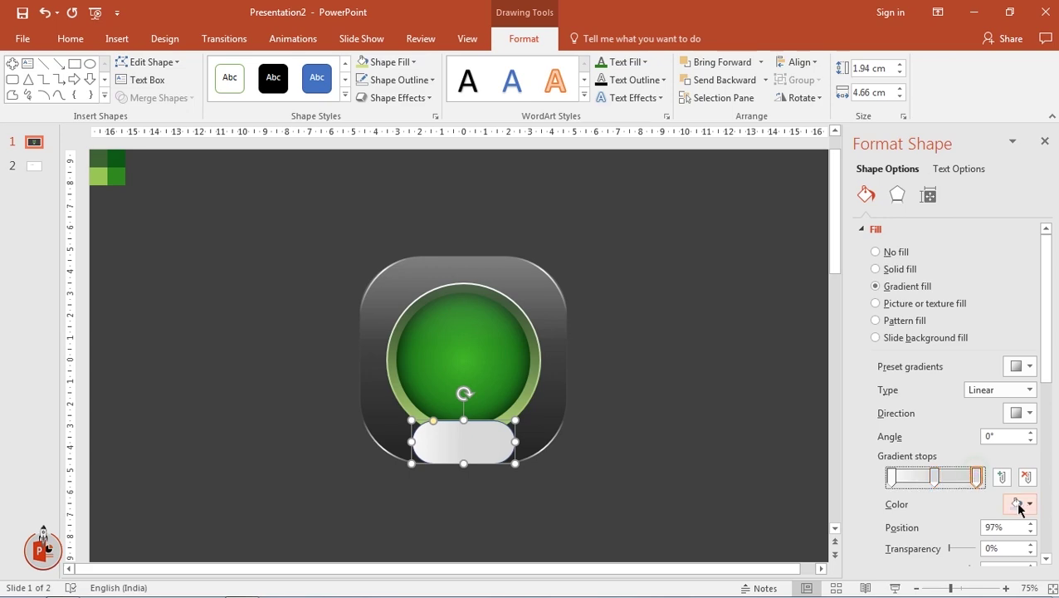
{"action": "left_click", "coordinate": [1019, 504]}
{"action": "left_click", "coordinate": [932, 344]}
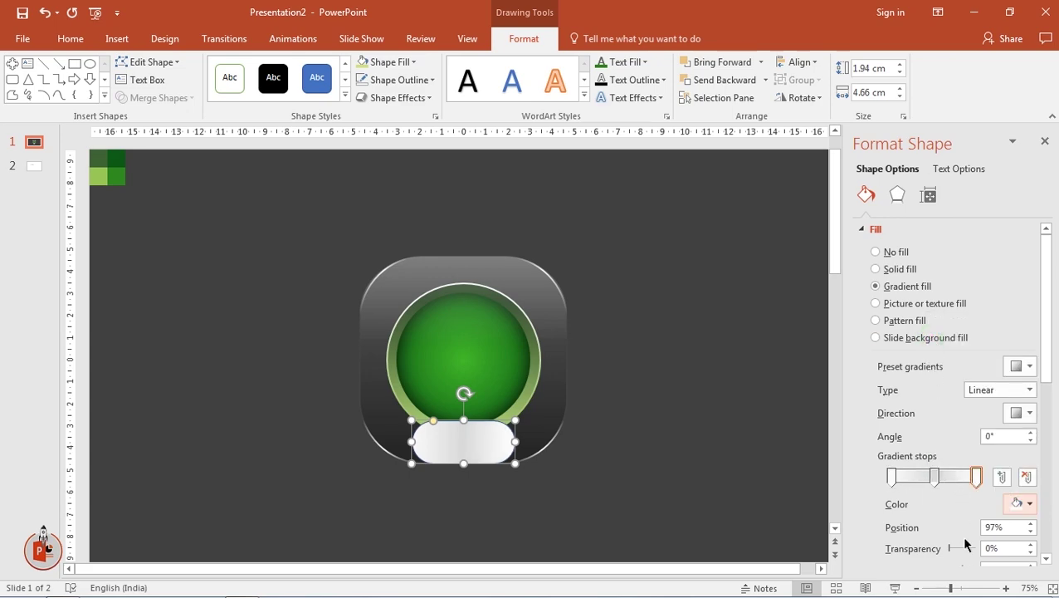
{"action": "left_click_drag", "start_coordinate": [949, 549], "coordinate": [980, 548]}
{"action": "left_click", "coordinate": [893, 476]}
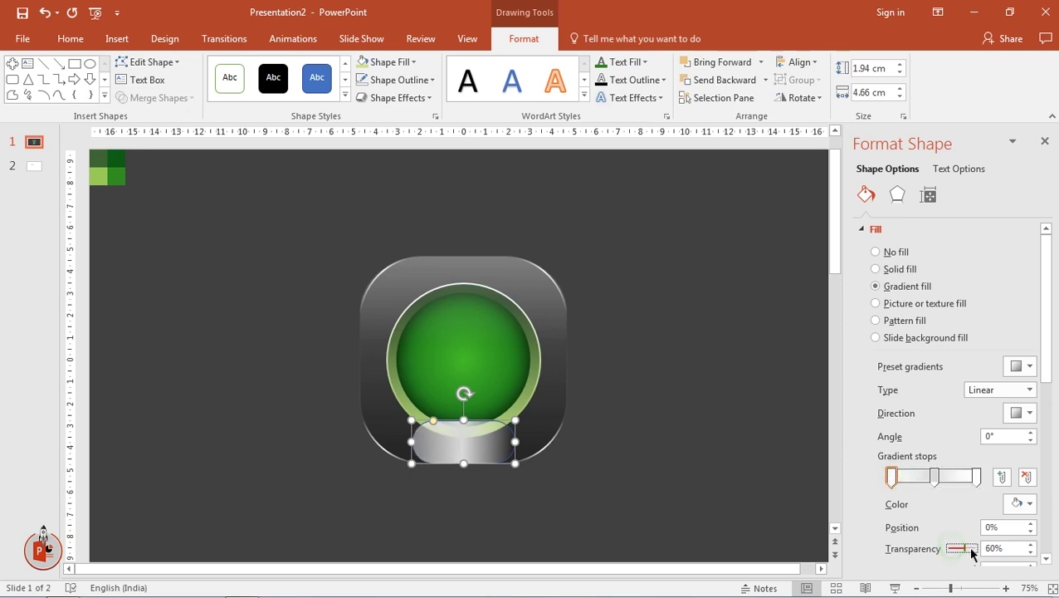
{"action": "left_click", "coordinate": [934, 478]}
{"action": "left_click_drag", "start_coordinate": [952, 549], "coordinate": [961, 548]}
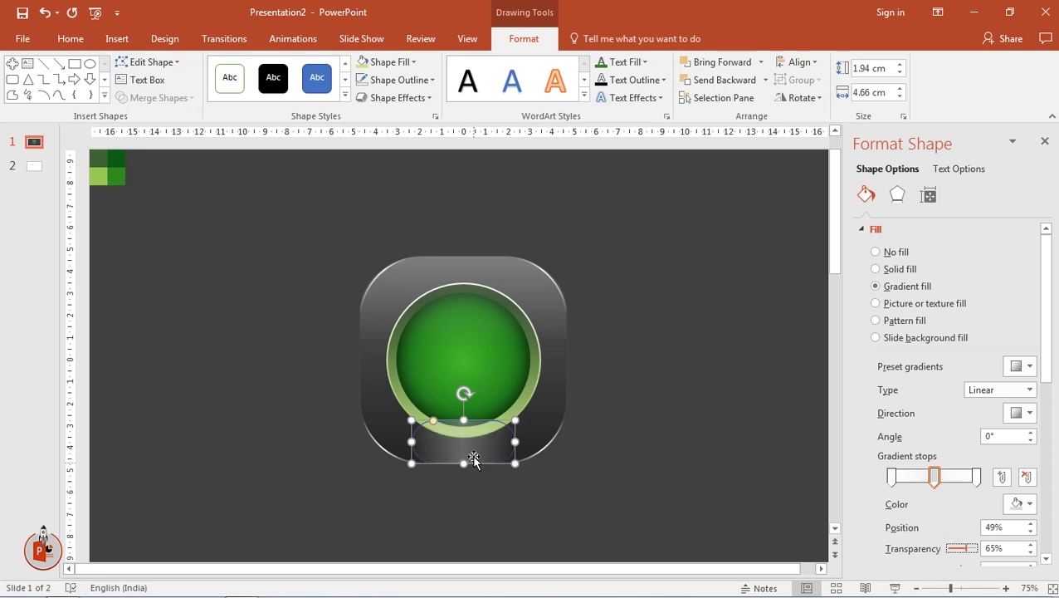
- Lower the centre stop's transparency to 58%, shorten the gloss strip, and remove its outline
{"action": "scroll", "coordinate": [475, 464], "scroll_direction": "up", "scroll_amount": 3, "text": "ctrl"}
{"action": "scroll", "coordinate": [478, 460], "scroll_direction": "up", "scroll_amount": 2, "text": "ctrl"}
{"action": "scroll", "coordinate": [474, 453], "scroll_direction": "up", "scroll_amount": 2, "text": "ctrl"}
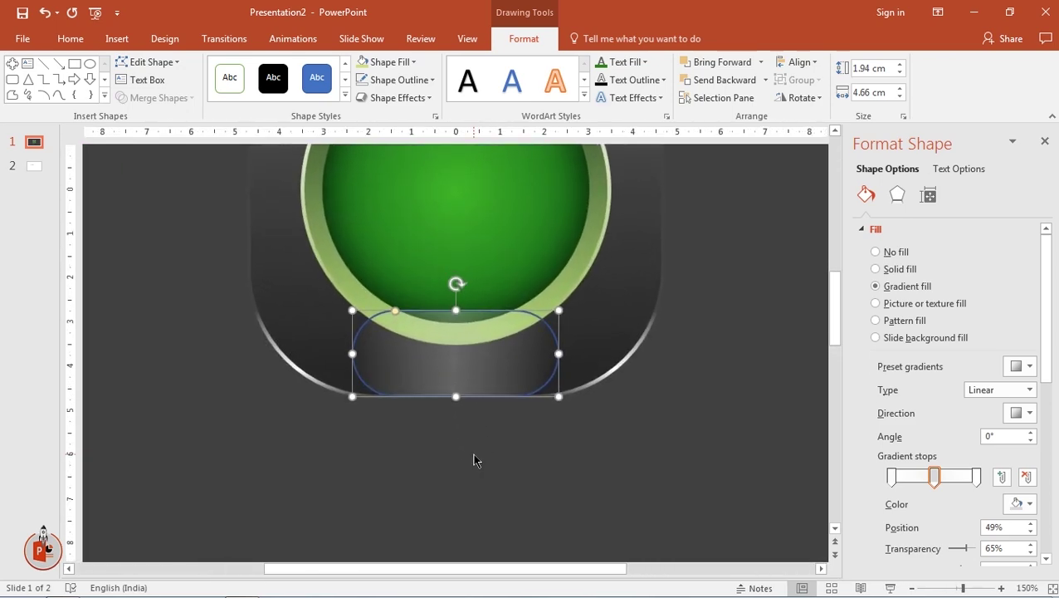
{"action": "left_click_drag", "start_coordinate": [965, 550], "coordinate": [963, 551]}
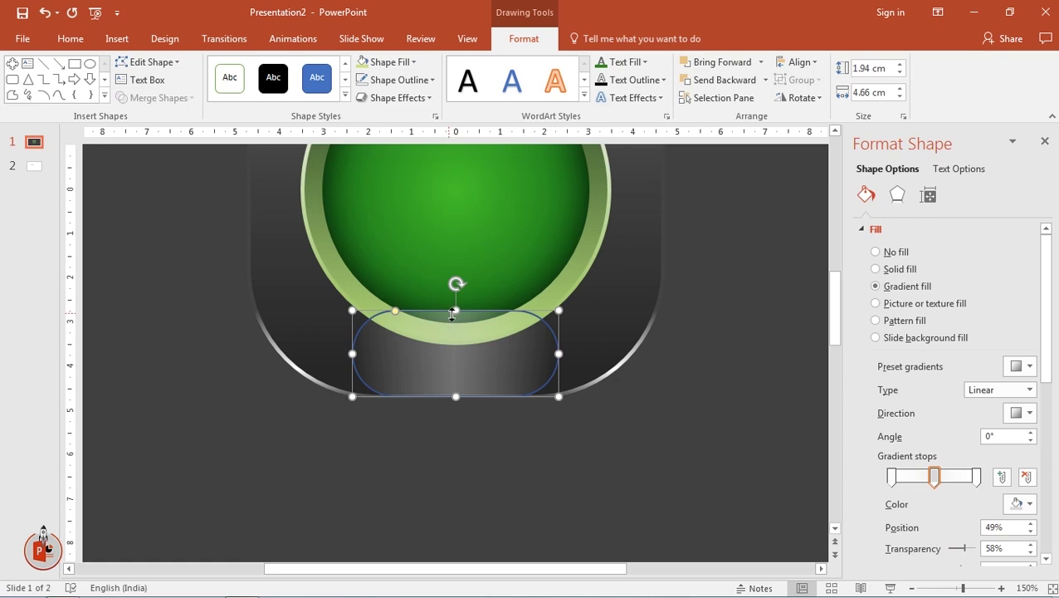
{"action": "left_click_drag", "start_coordinate": [455, 311], "coordinate": [456, 321]}
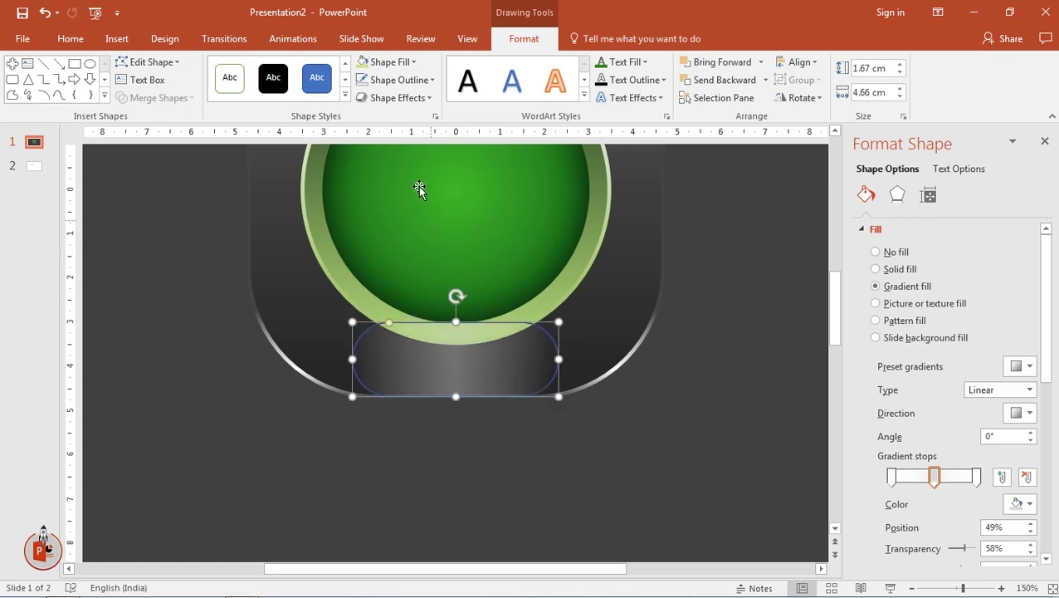
{"action": "left_click", "coordinate": [401, 89]}
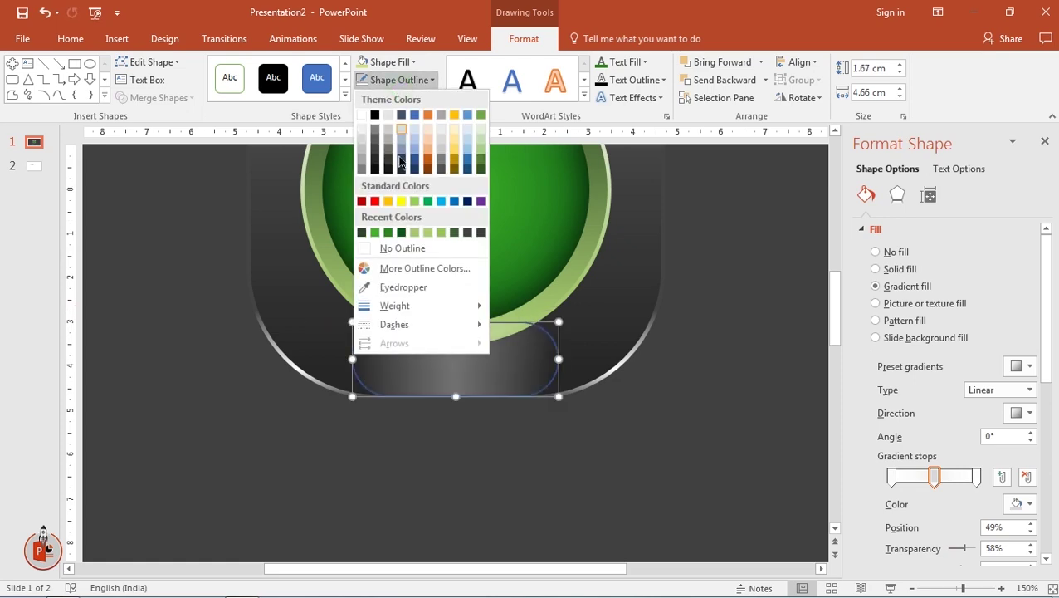
{"action": "left_click", "coordinate": [402, 248]}
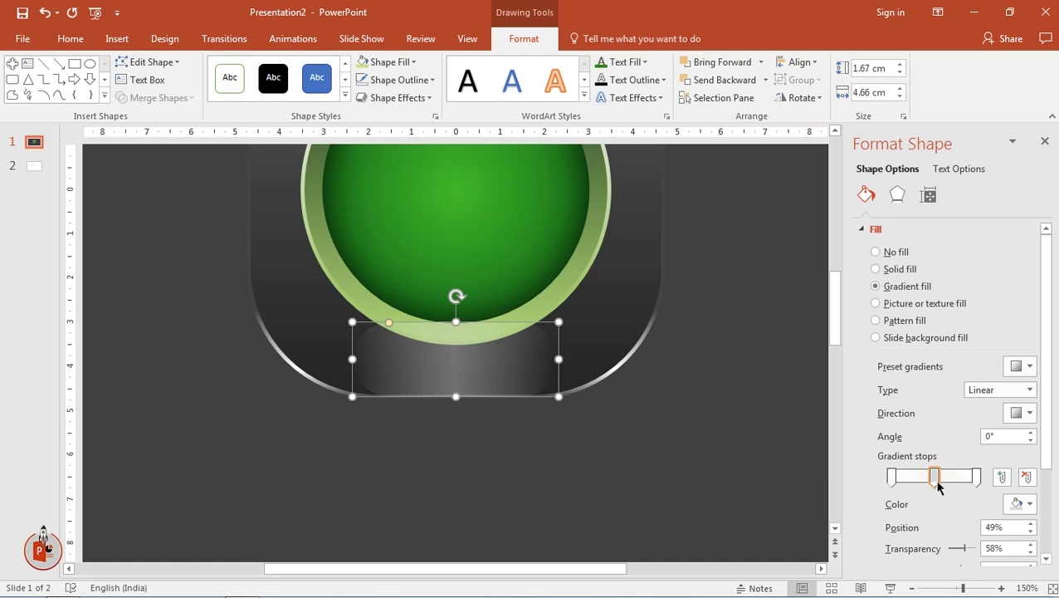
- Reposition the strip's gradient stops to about 6%, 48% and 90%
{"action": "left_click_drag", "start_coordinate": [937, 480], "coordinate": [931, 483]}
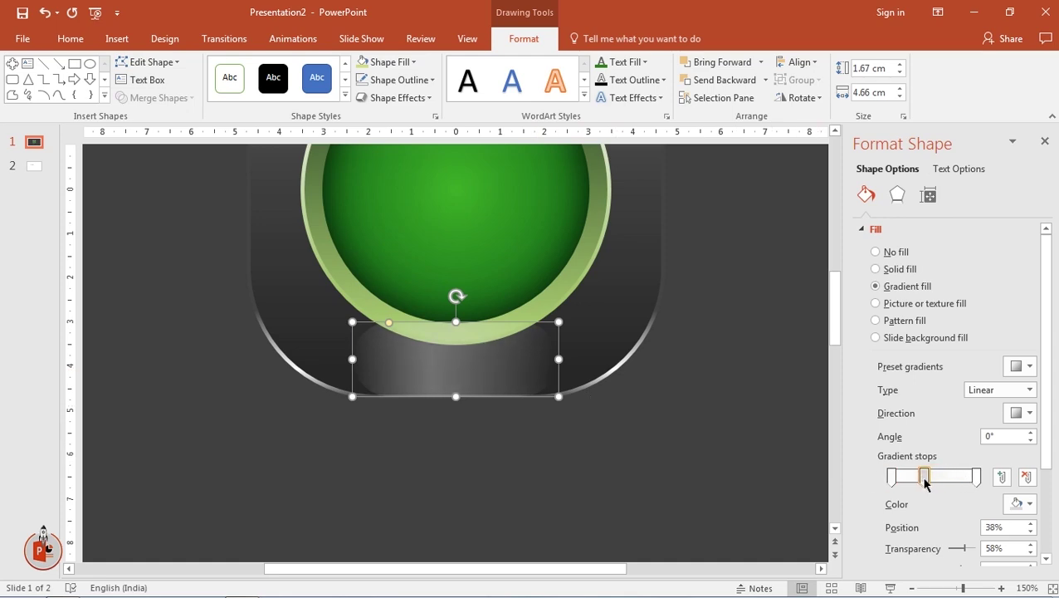
{"action": "left_click_drag", "start_coordinate": [976, 478], "coordinate": [969, 480]}
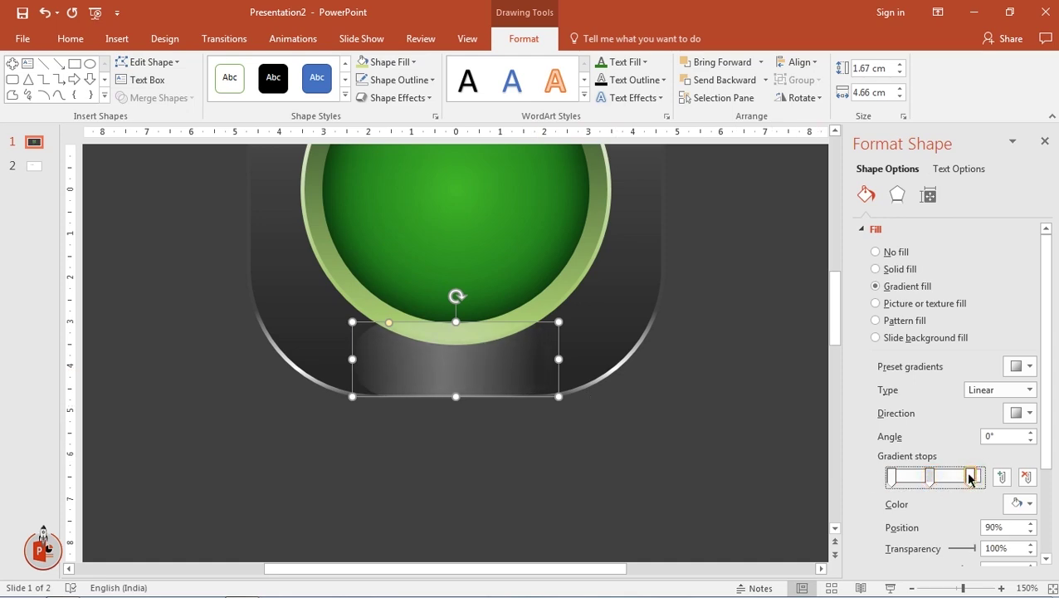
{"action": "left_click_drag", "start_coordinate": [892, 477], "coordinate": [935, 479]}
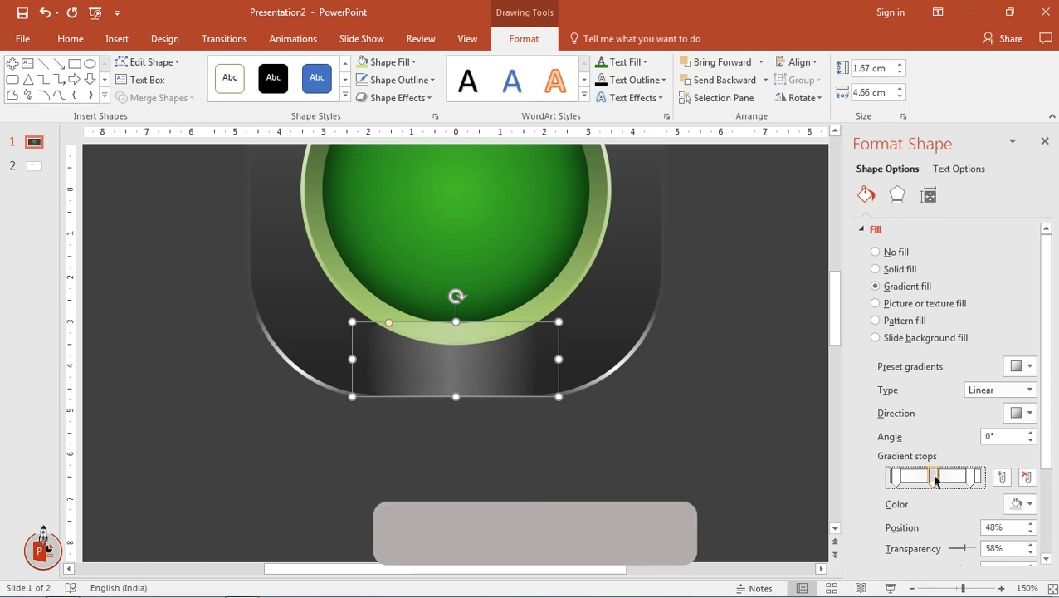
{"action": "left_click", "coordinate": [695, 442]}
- Select the green circle and its outer ring, then dismiss their context menu unchanged
{"action": "left_click", "coordinate": [535, 311]}
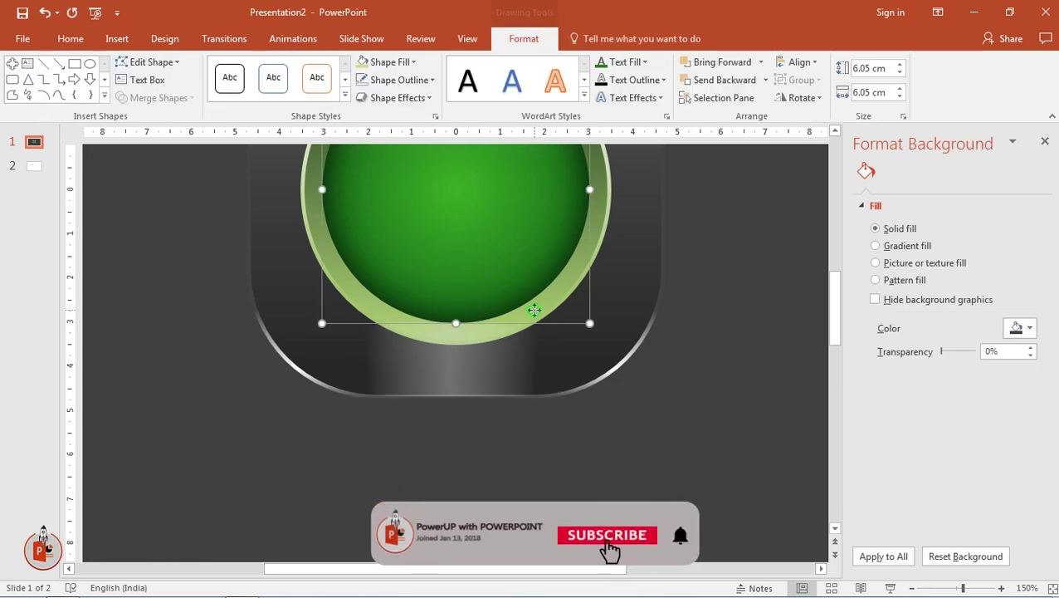
{"action": "key", "text": "Escape"}
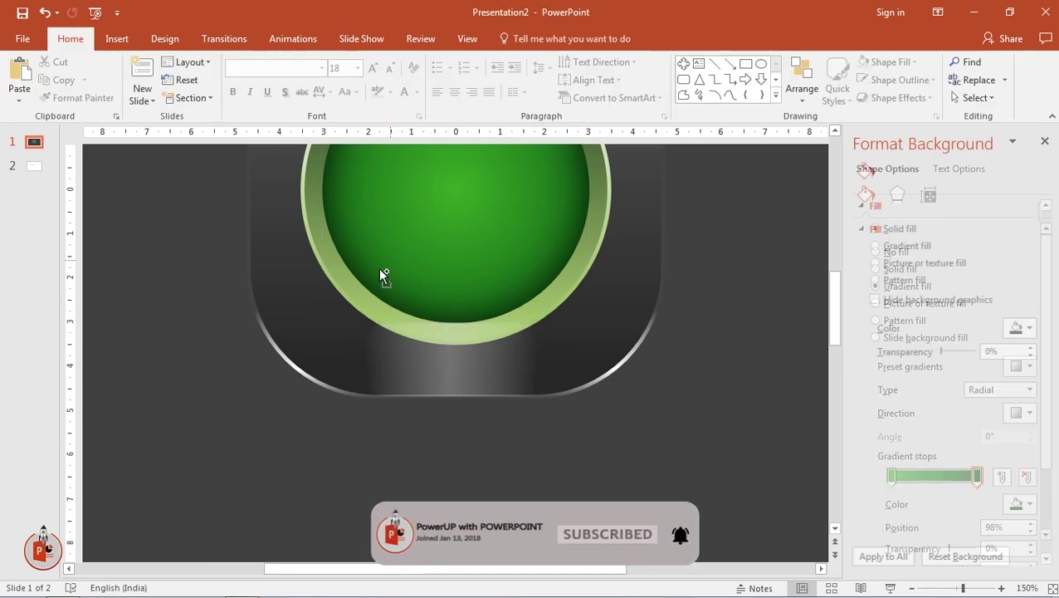
{"action": "left_click", "coordinate": [340, 278]}
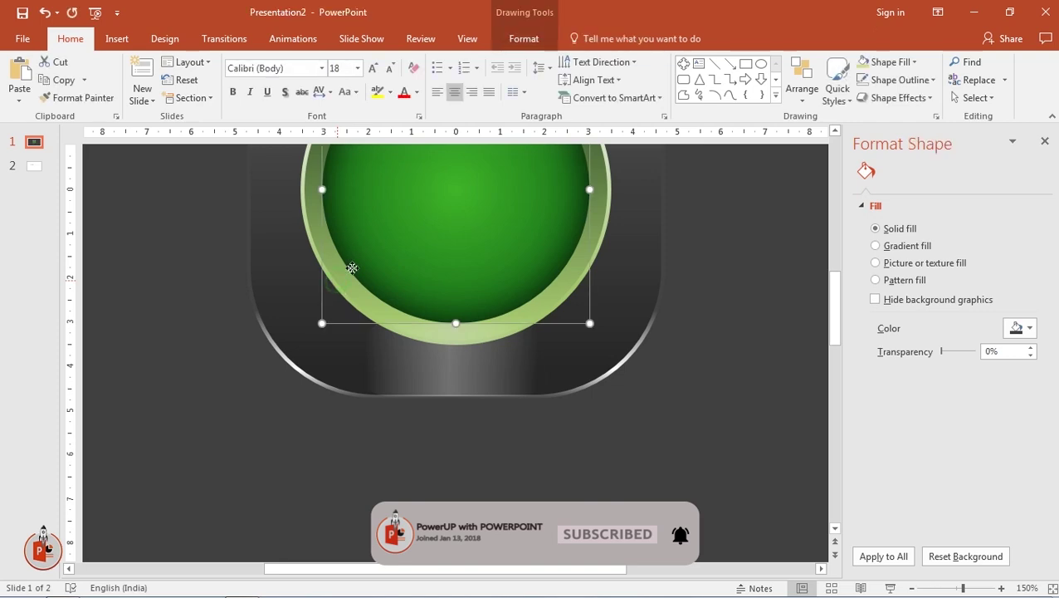
{"action": "left_click", "coordinate": [309, 205], "text": "shift"}
{"action": "right_click", "coordinate": [309, 205]}
{"action": "left_click", "coordinate": [343, 312]}
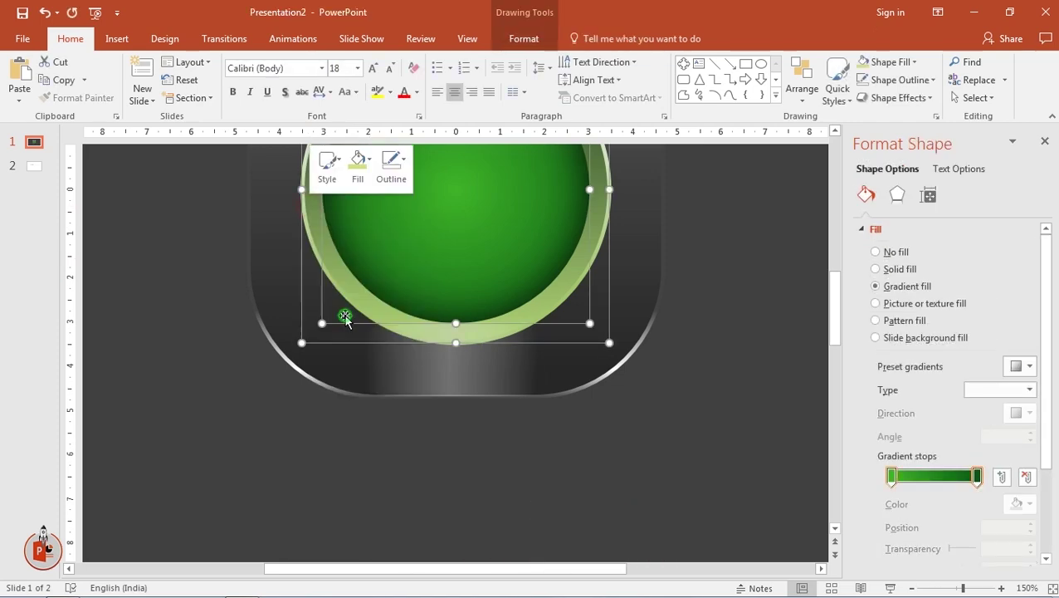
{"action": "left_click", "coordinate": [253, 367]}
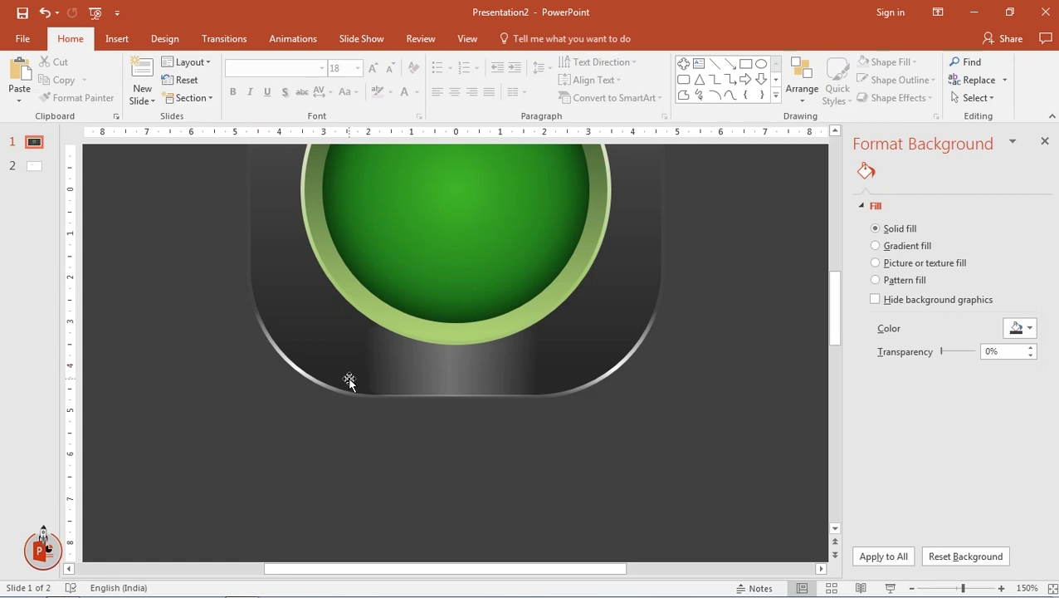
- Bring the top gloss overlay of the rounded square to the front
{"action": "scroll", "coordinate": [349, 380], "scroll_direction": "up", "scroll_amount": 1}
{"action": "scroll", "coordinate": [349, 380], "scroll_direction": "up", "scroll_amount": 2}
{"action": "scroll", "coordinate": [349, 380], "scroll_direction": "up", "scroll_amount": 2}
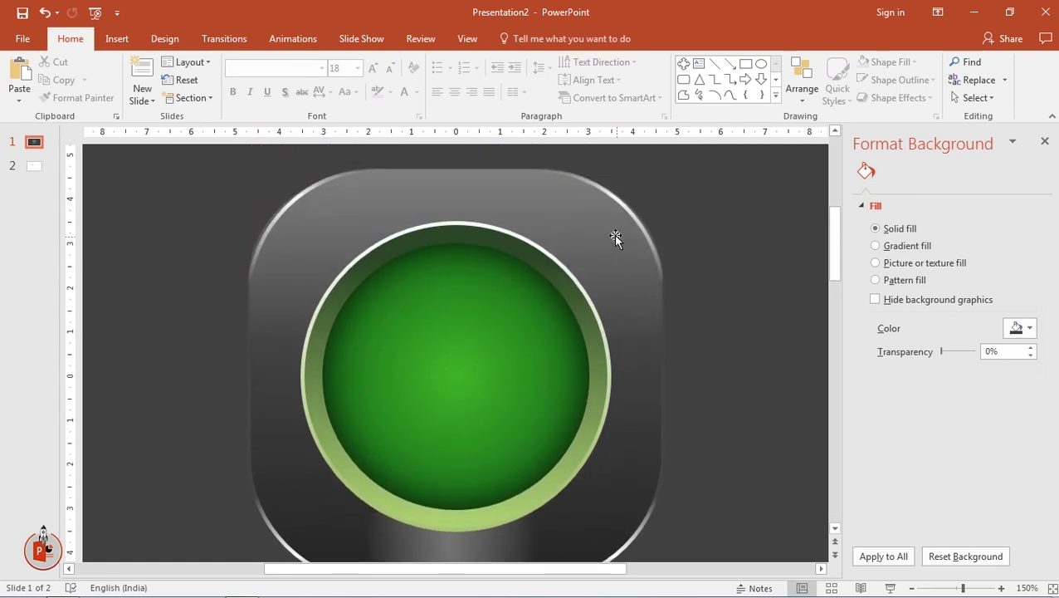
{"action": "left_click", "coordinate": [615, 238]}
{"action": "right_click", "coordinate": [615, 234]}
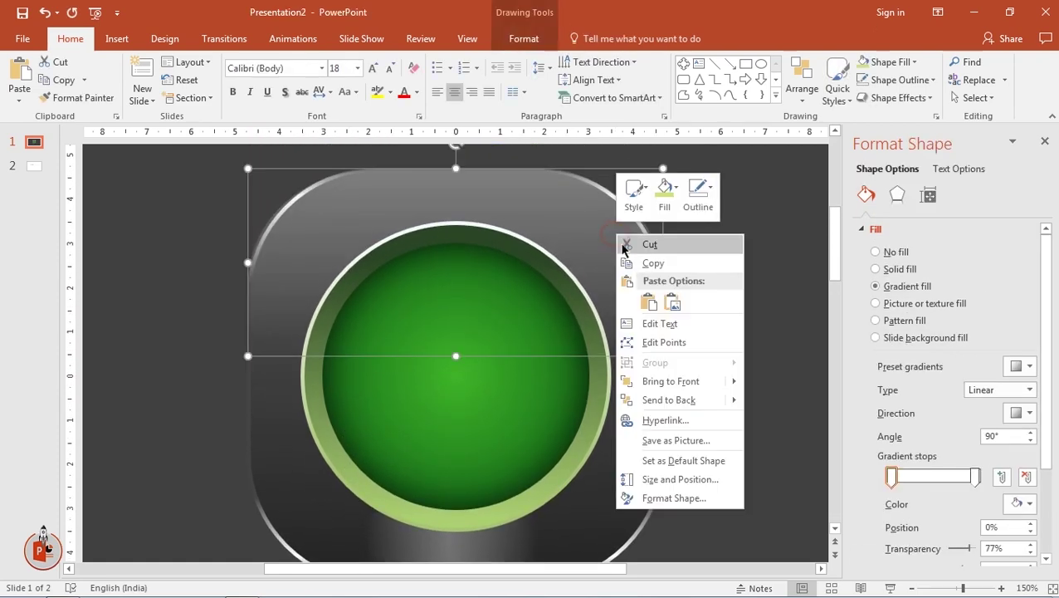
{"action": "left_click", "coordinate": [655, 385]}
{"action": "left_click", "coordinate": [741, 317]}
- Raise the middle gradient stop of the strip under the green button to 76% transparency
{"action": "scroll", "coordinate": [727, 335], "scroll_direction": "down", "scroll_amount": 5}
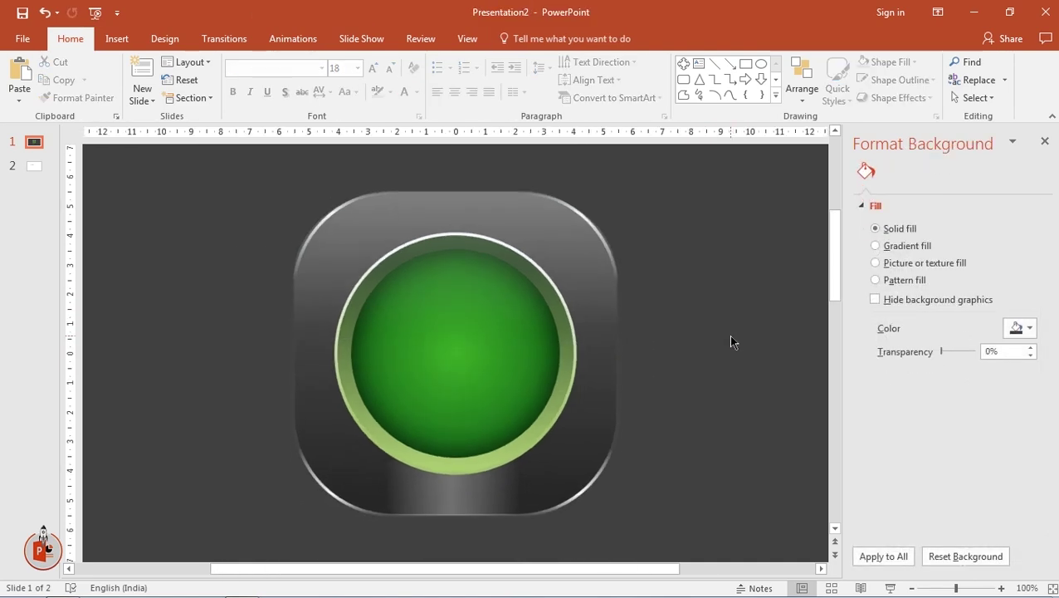
{"action": "scroll", "coordinate": [731, 340], "scroll_direction": "down", "scroll_amount": 1}
{"action": "scroll", "coordinate": [714, 350], "scroll_direction": "down", "scroll_amount": 1}
{"action": "left_click", "coordinate": [494, 448]}
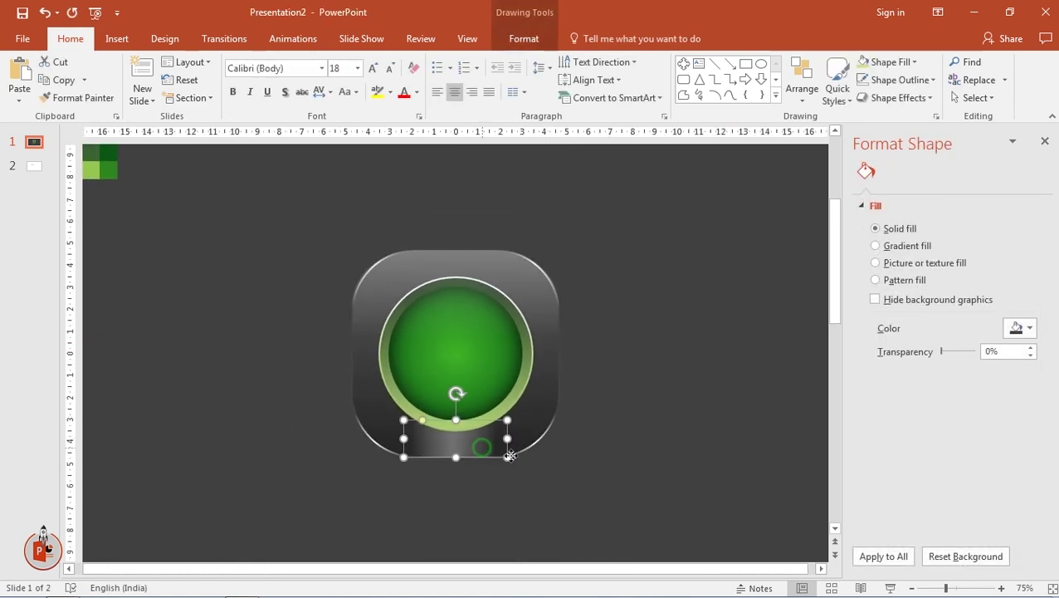
{"action": "left_click", "coordinate": [933, 475]}
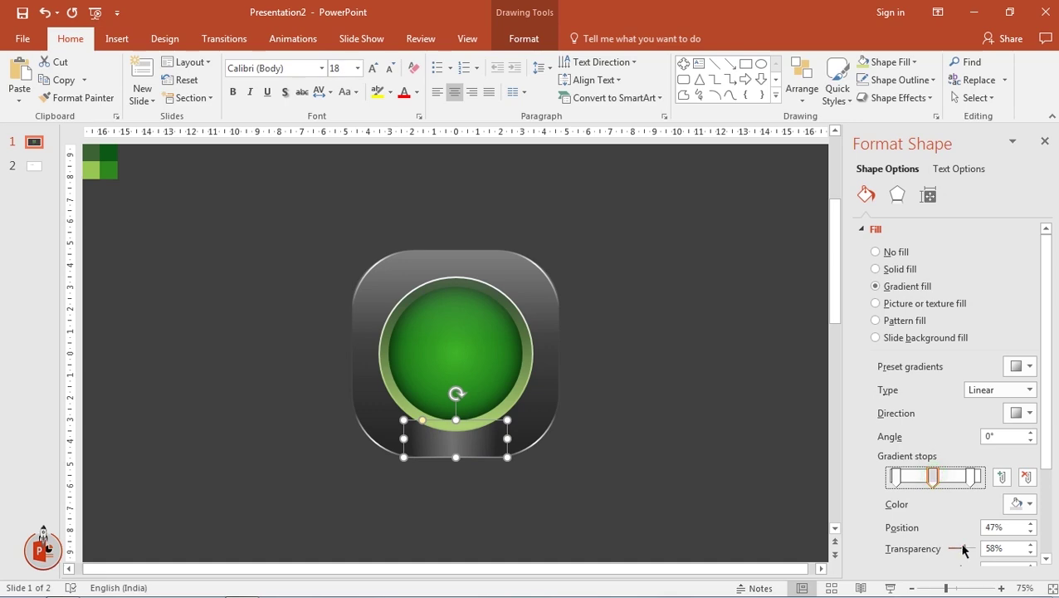
{"action": "left_click_drag", "start_coordinate": [965, 549], "coordinate": [972, 554]}
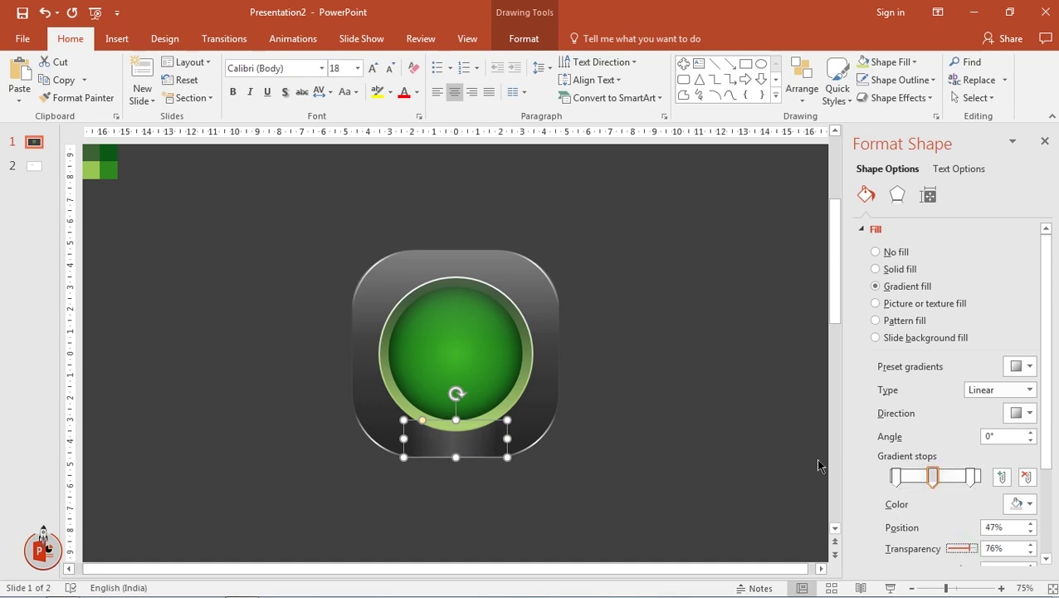
{"action": "left_click", "coordinate": [737, 438]}
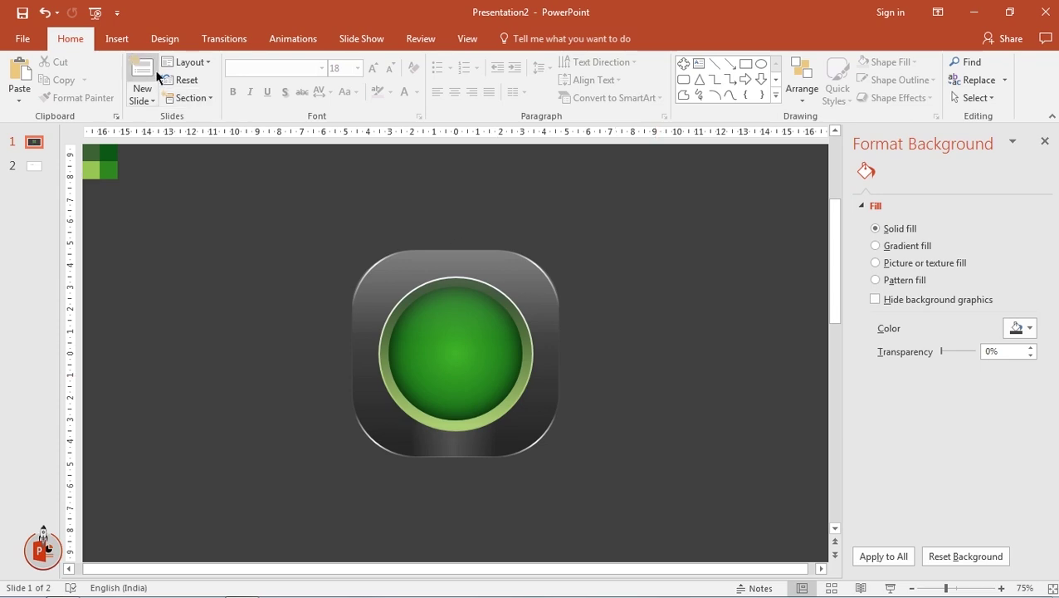
{"action": "left_click", "coordinate": [128, 38]}
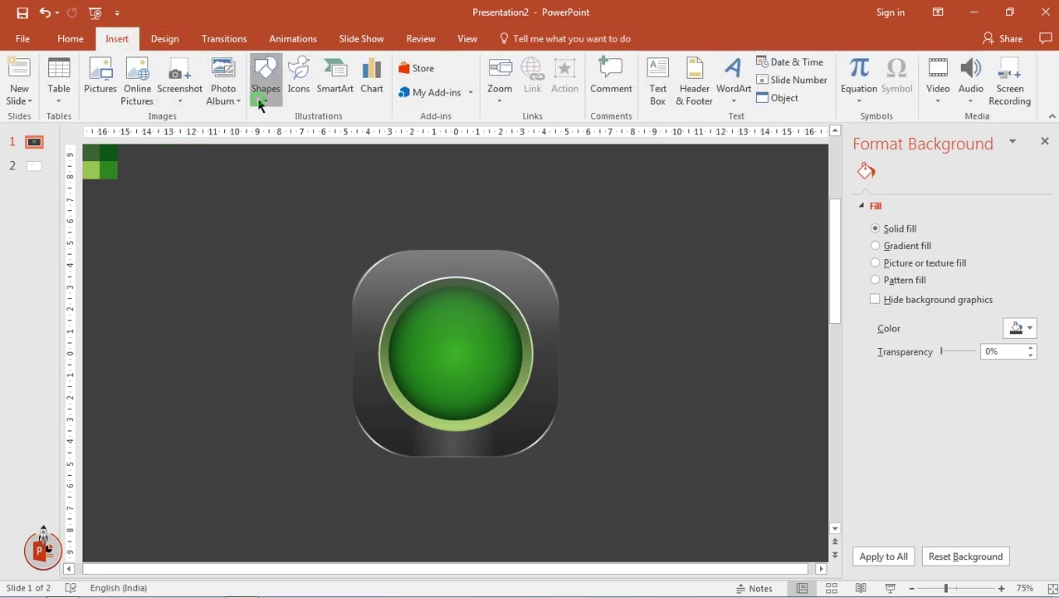
- Draw a white 4-Point Arrow on the green button with a yellow outline at 20% transparency
{"action": "left_click", "coordinate": [264, 93]}
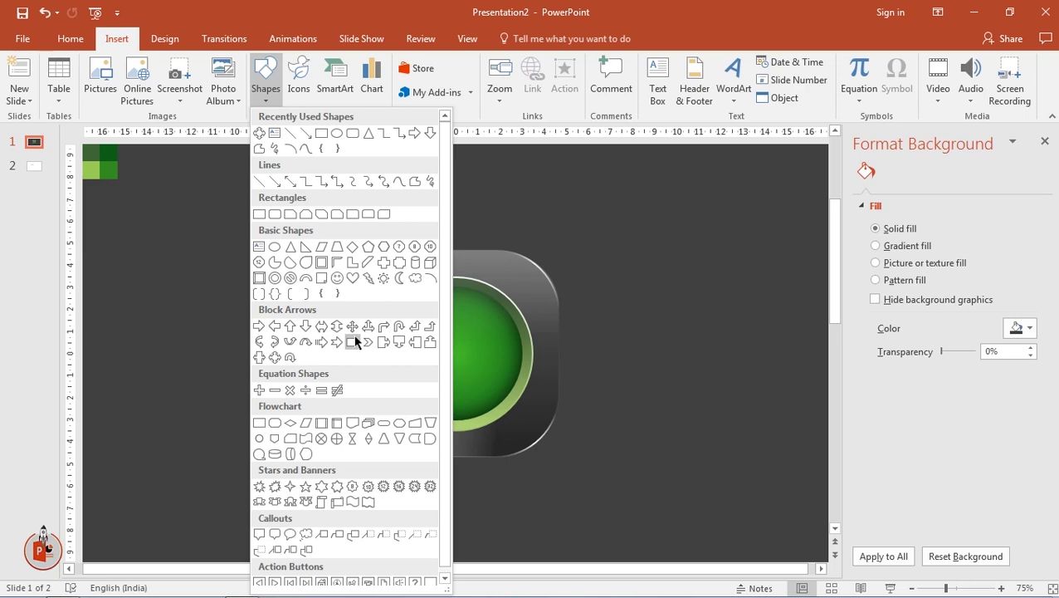
{"action": "left_click", "coordinate": [275, 359]}
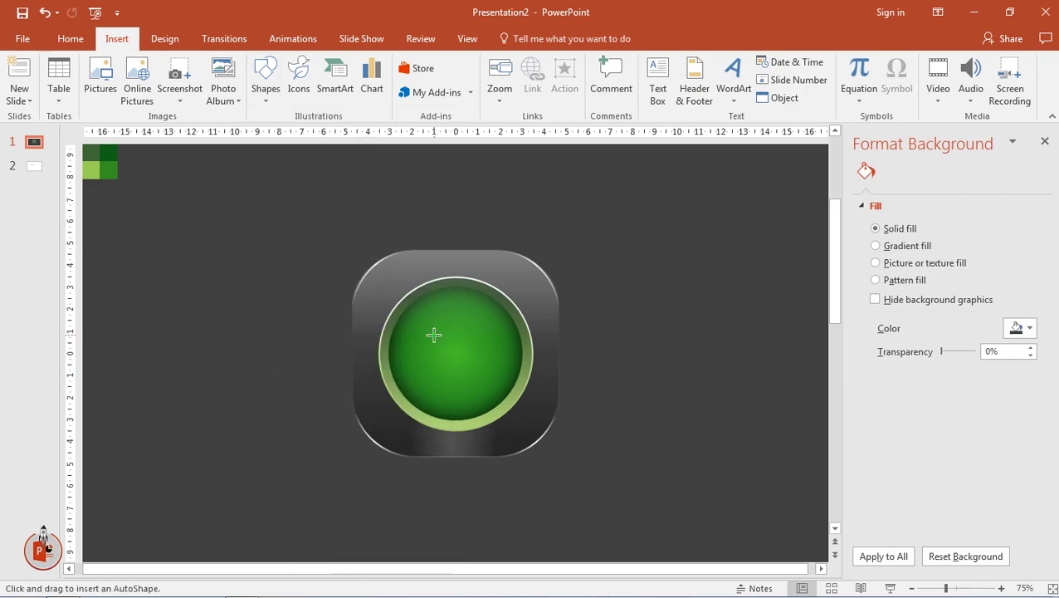
{"action": "mouse_move", "coordinate": [433, 335]}
{"action": "left_mouse_down"}
{"action": "mouse_move", "coordinate": [494, 385]}
{"action": "mouse_move", "coordinate": [456, 351]}
{"action": "left_mouse_up"}
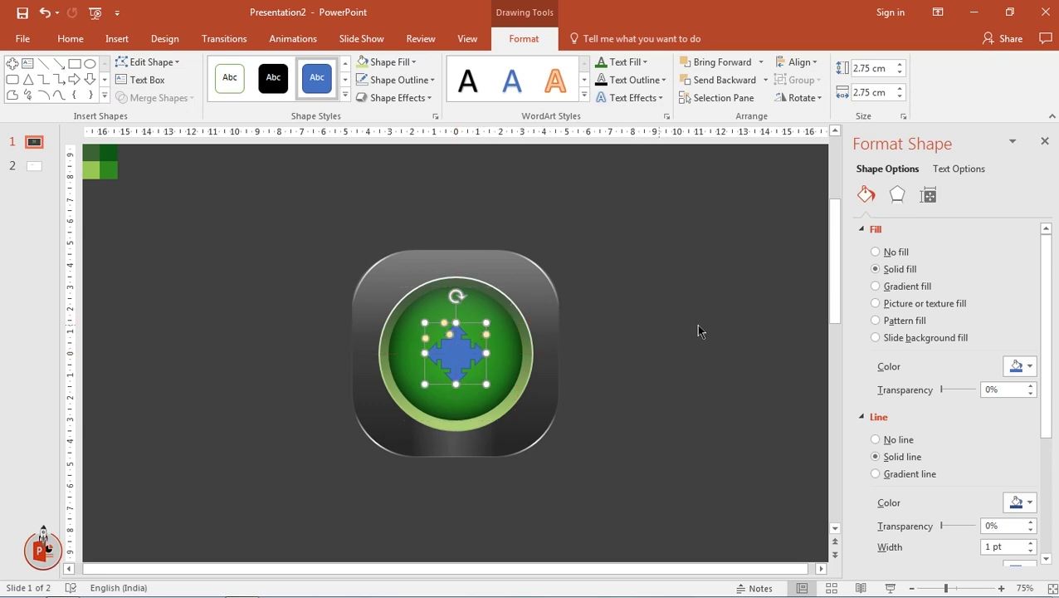
{"action": "left_click", "coordinate": [1021, 366]}
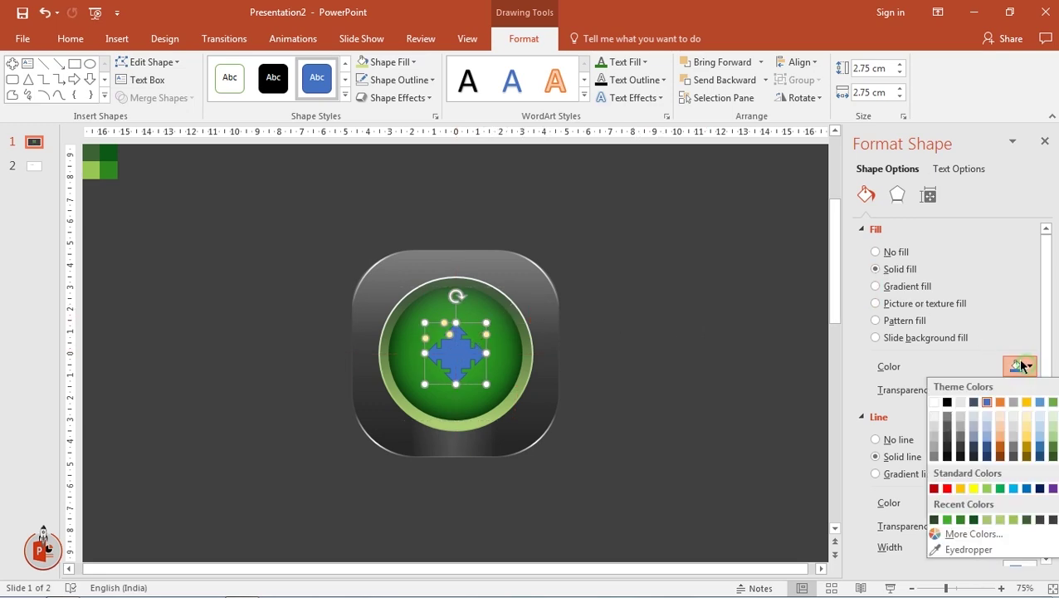
{"action": "left_click", "coordinate": [934, 401]}
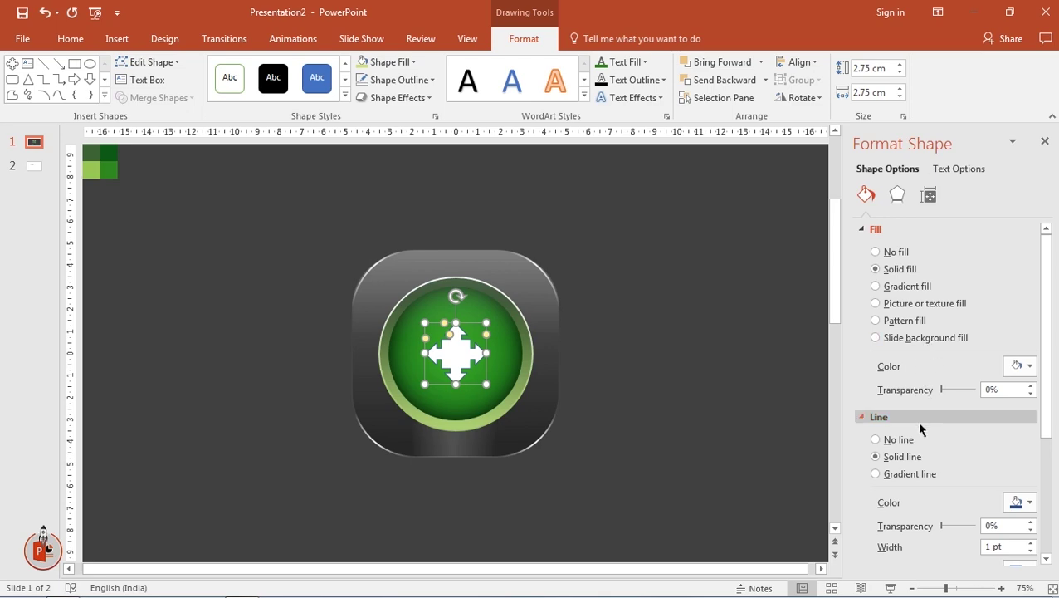
{"action": "left_click", "coordinate": [1030, 502]}
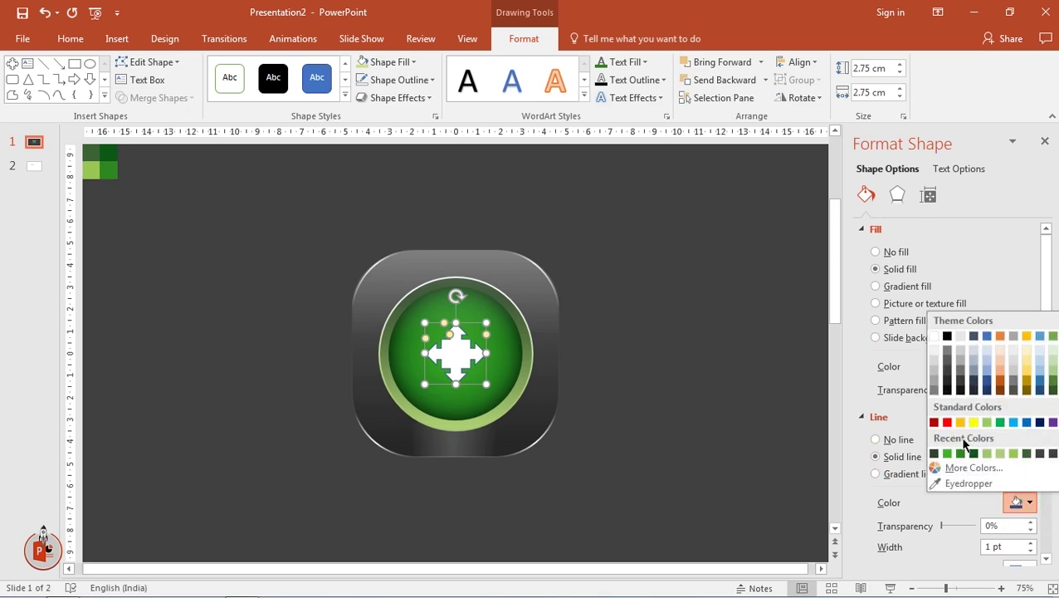
{"action": "left_click", "coordinate": [973, 422]}
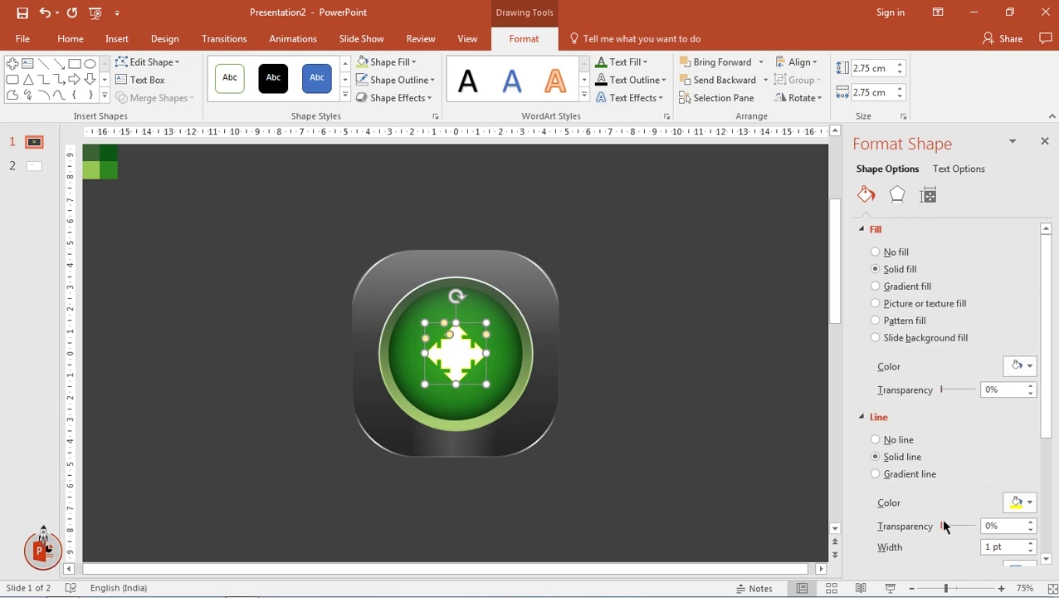
{"action": "left_click_drag", "start_coordinate": [940, 526], "coordinate": [946, 526]}
- Reopen Format Shape for the white arrow and reapply its fill colour
{"action": "left_click", "coordinate": [1045, 141]}
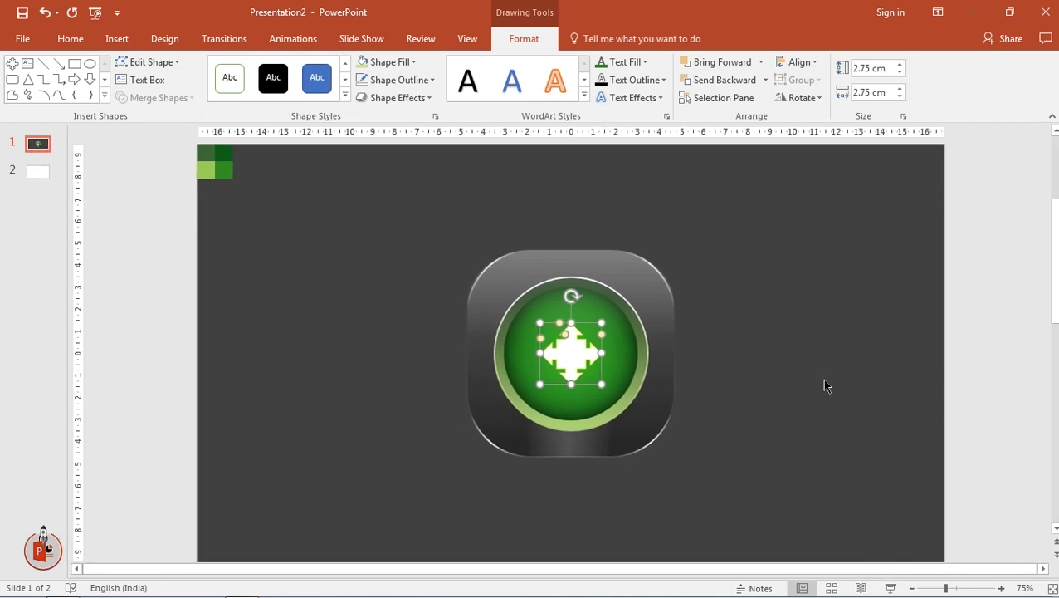
{"action": "left_click", "coordinate": [824, 384]}
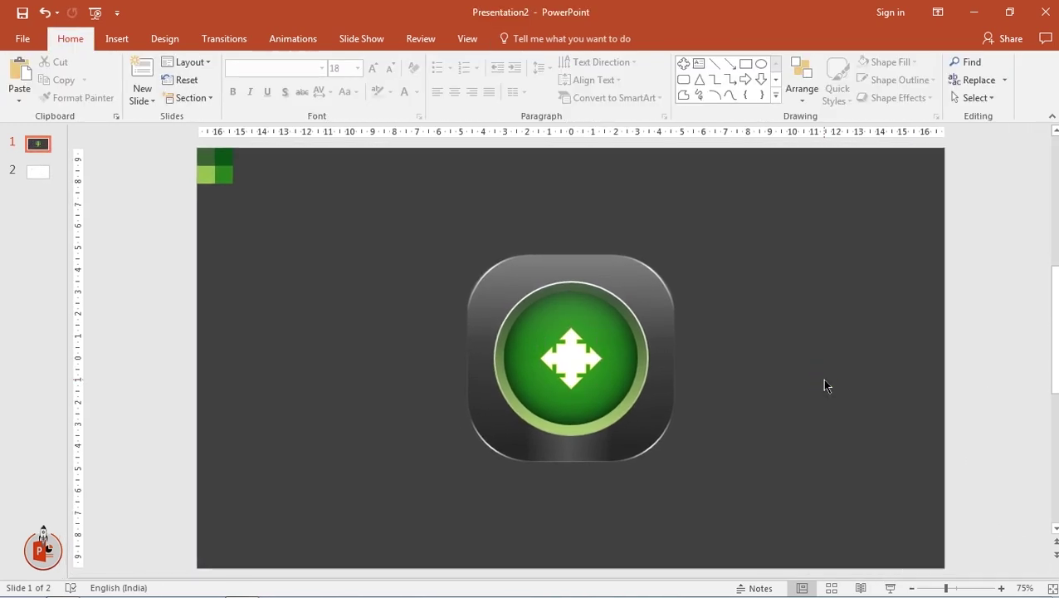
{"action": "left_click", "coordinate": [566, 357]}
{"action": "right_click", "coordinate": [566, 358]}
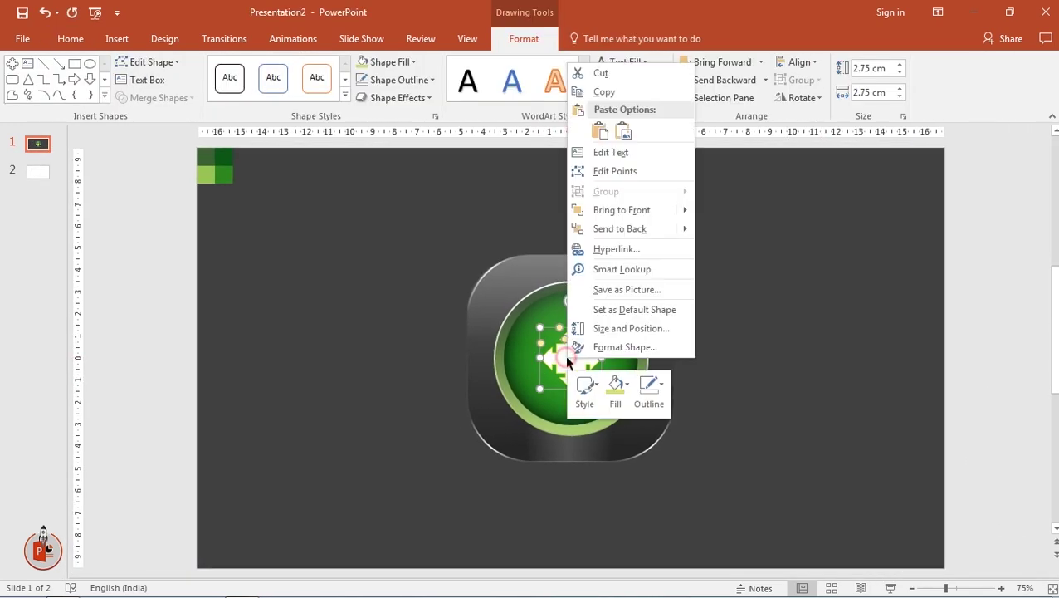
{"action": "left_click", "coordinate": [610, 345]}
{"action": "left_click", "coordinate": [1025, 369]}
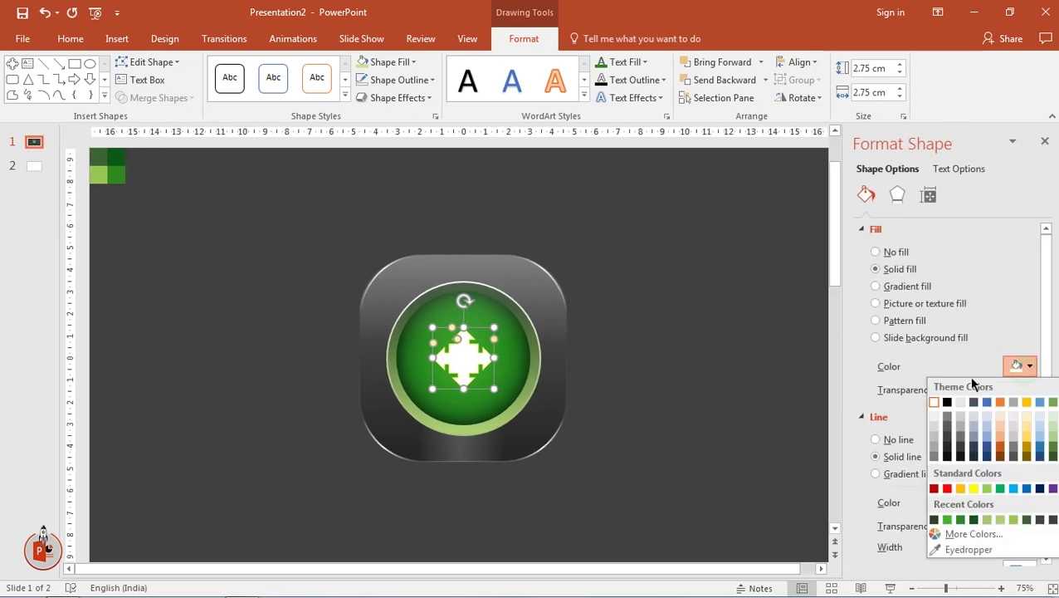
{"action": "left_click", "coordinate": [936, 425]}
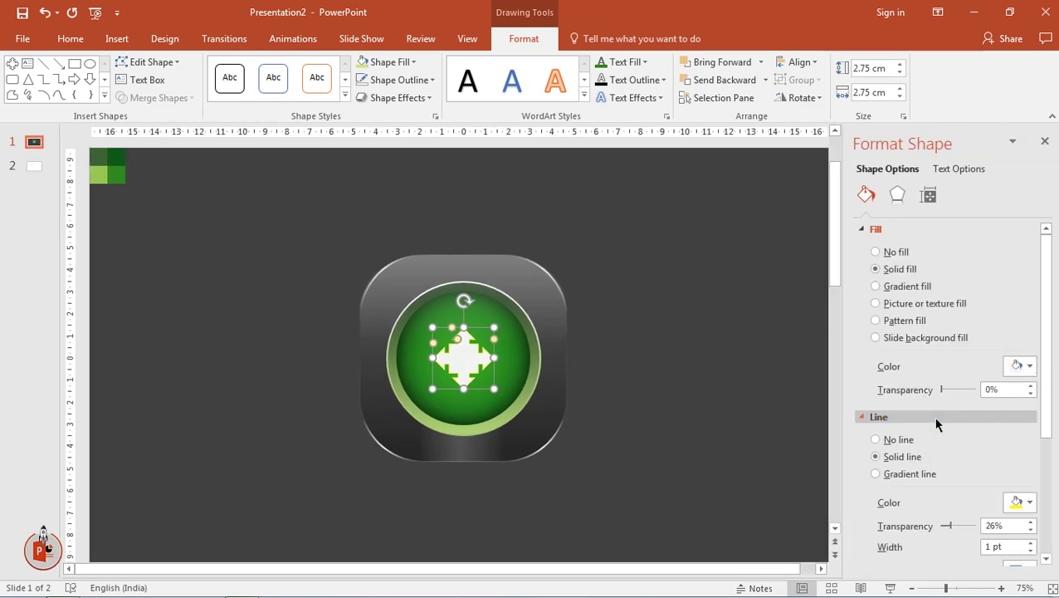
- Give the arrow a yellow glow of 3 pt size at 60% transparency
{"action": "left_click", "coordinate": [898, 195]}
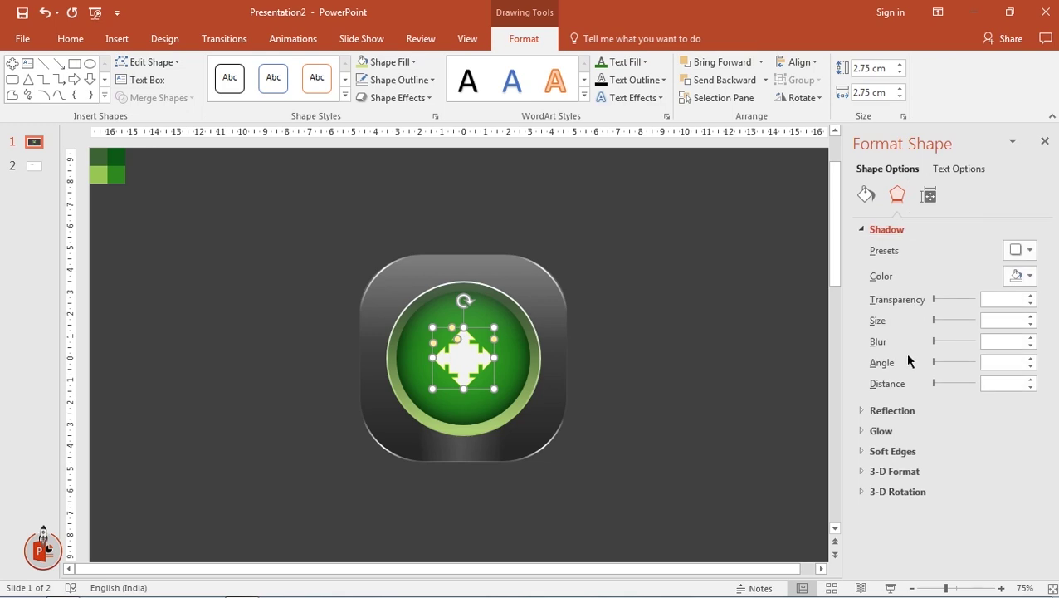
{"action": "left_click", "coordinate": [882, 430]}
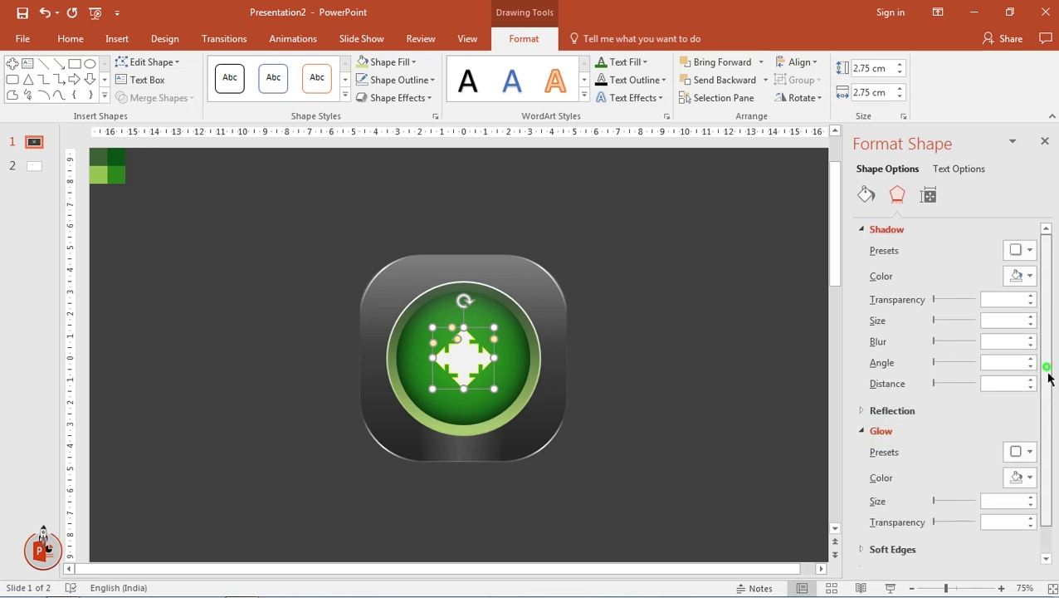
{"action": "left_click_drag", "start_coordinate": [1049, 378], "coordinate": [1051, 415]}
{"action": "left_click", "coordinate": [1026, 421]}
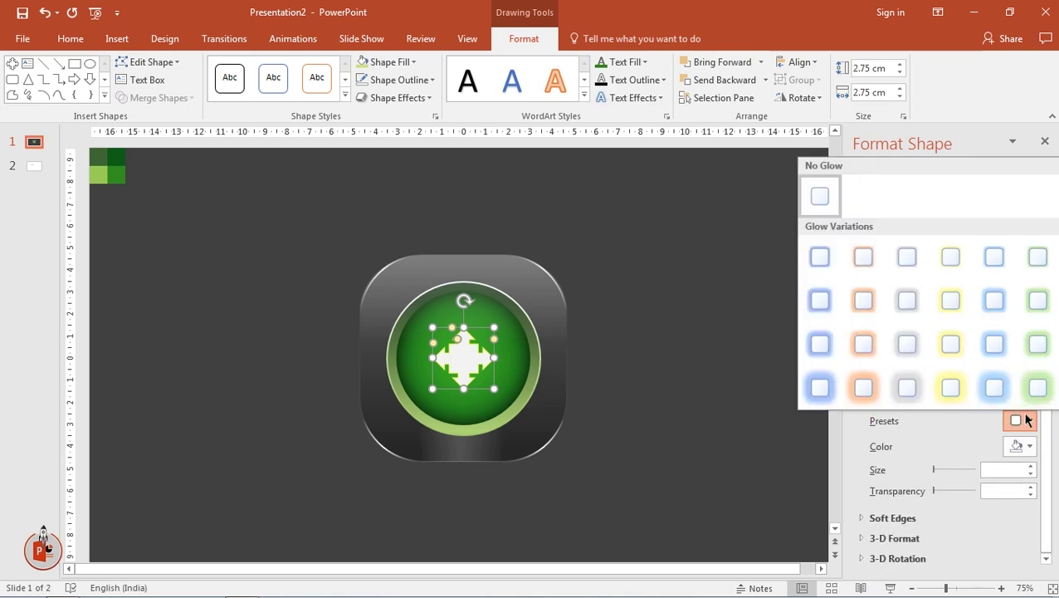
{"action": "left_click", "coordinate": [947, 264]}
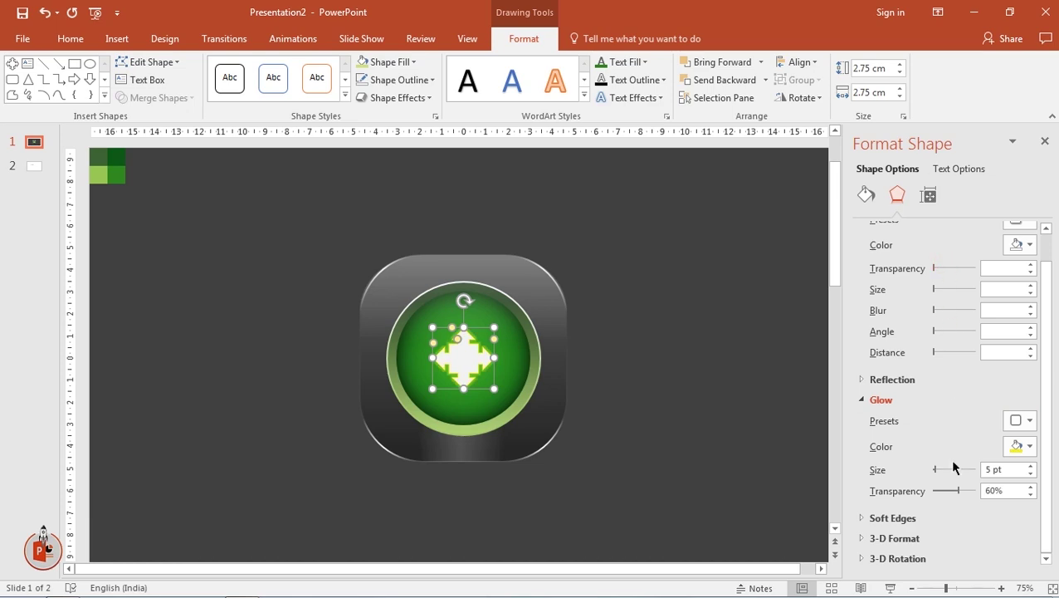
{"action": "left_click", "coordinate": [1028, 474]}
{"action": "left_click", "coordinate": [1029, 494]}
{"action": "left_click", "coordinate": [1045, 142]}
{"action": "left_click", "coordinate": [734, 400]}
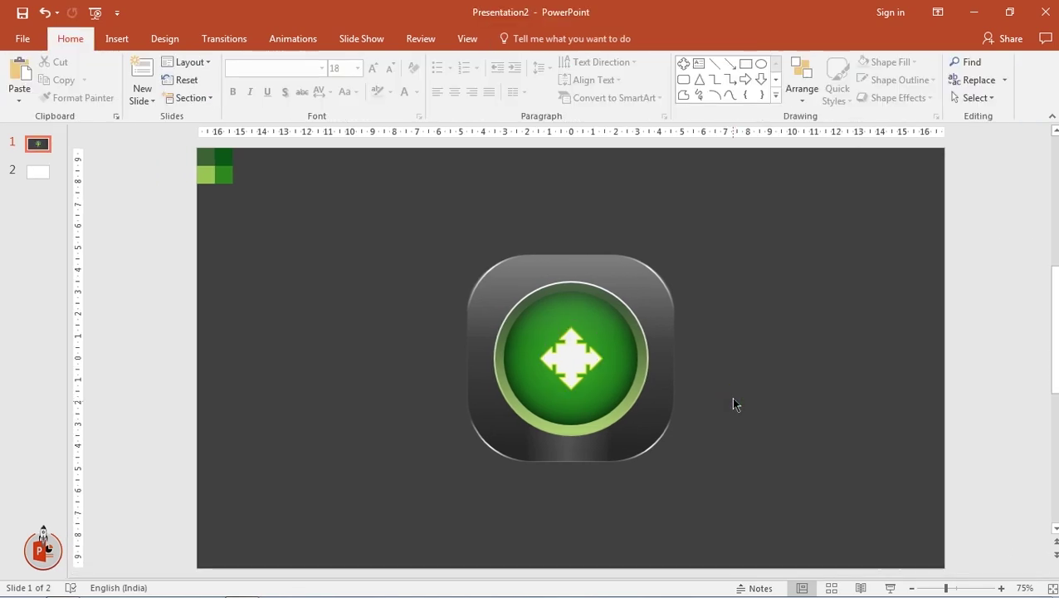
- Delete the green corner squares and paste slide 2's 'Security Logo' text centred beneath the icon
{"action": "left_click_drag", "start_coordinate": [294, 226], "coordinate": [141, 143]}
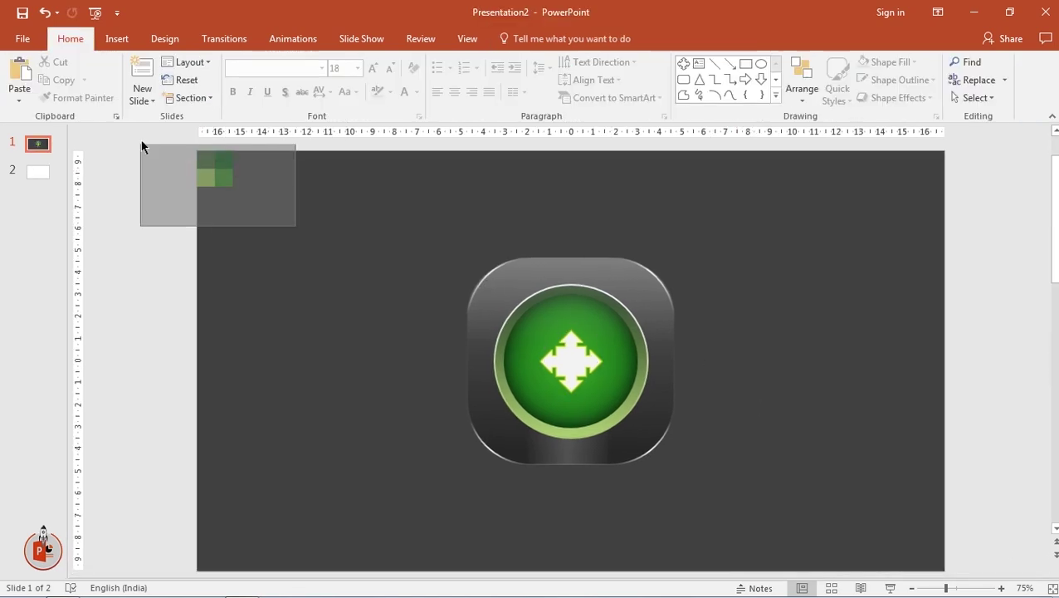
{"action": "key", "text": "Delete"}
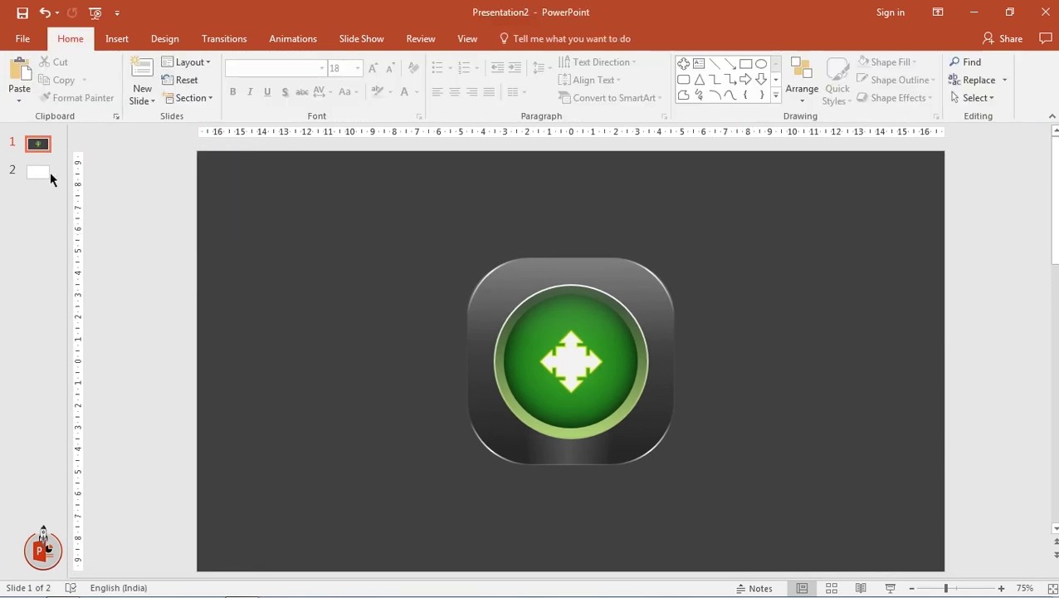
{"action": "left_click", "coordinate": [40, 171]}
{"action": "left_click", "coordinate": [392, 248]}
{"action": "left_click", "coordinate": [391, 243]}
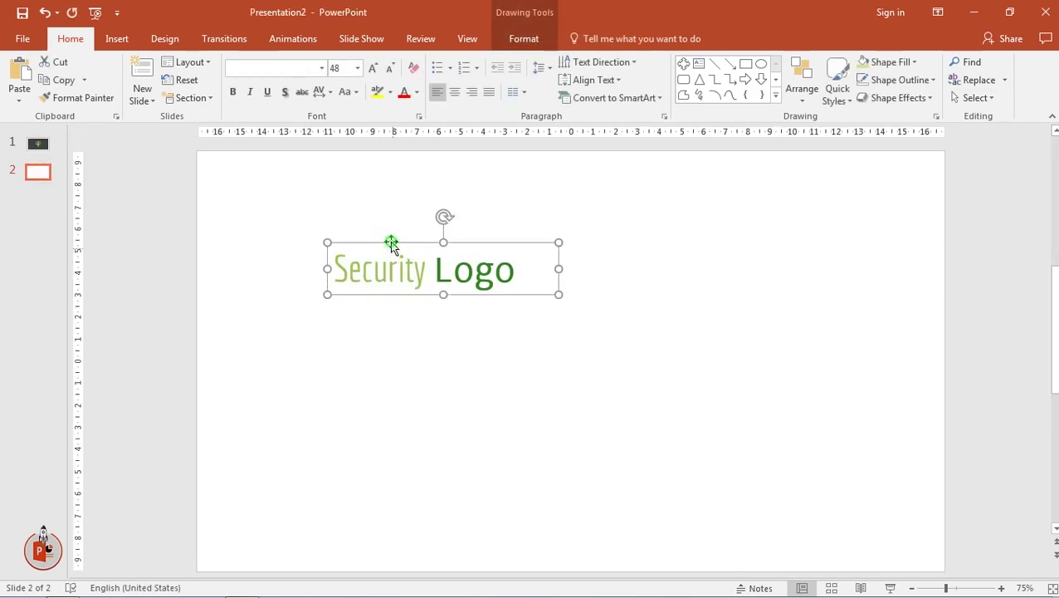
{"action": "left_click", "coordinate": [42, 148]}
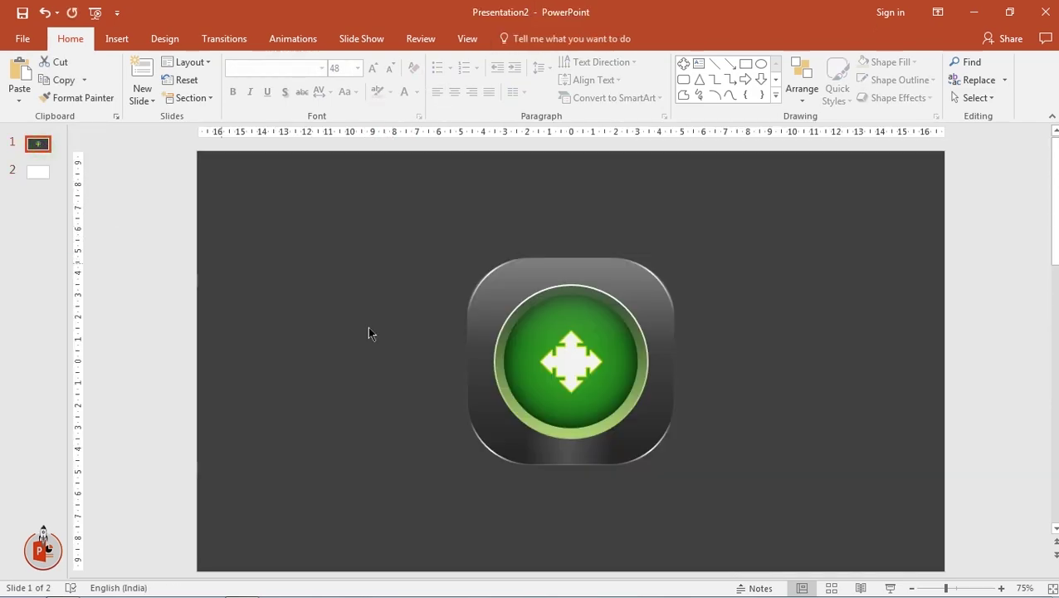
{"action": "key", "text": "ctrl+v"}
{"action": "left_click_drag", "start_coordinate": [404, 295], "coordinate": [552, 529]}
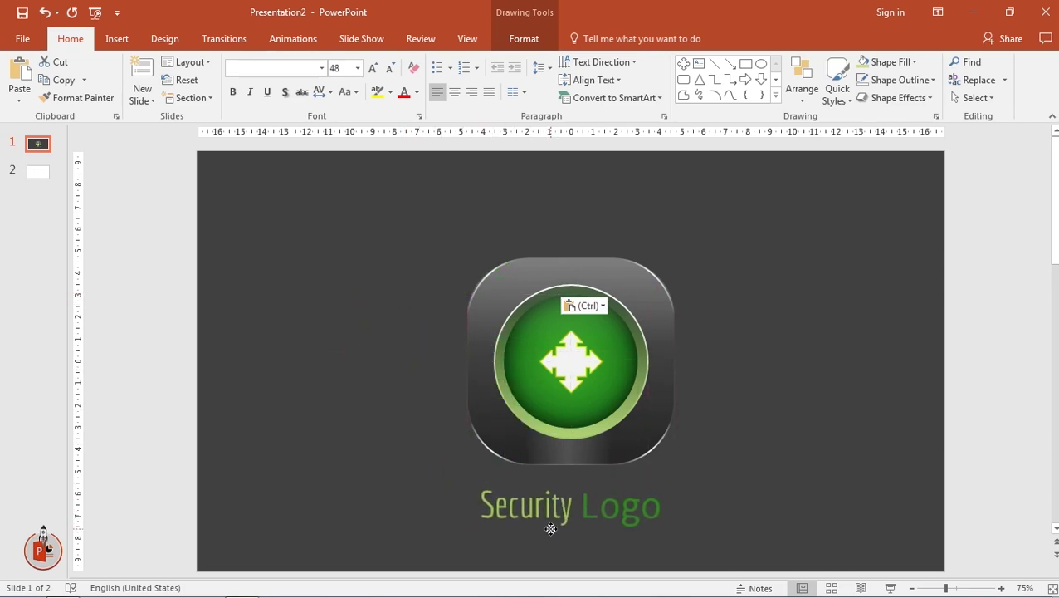
{"action": "left_click", "coordinate": [785, 404]}
- Give the green button ring an outer shadow with 44% transparency and 102% size
{"action": "left_click", "coordinate": [640, 406]}
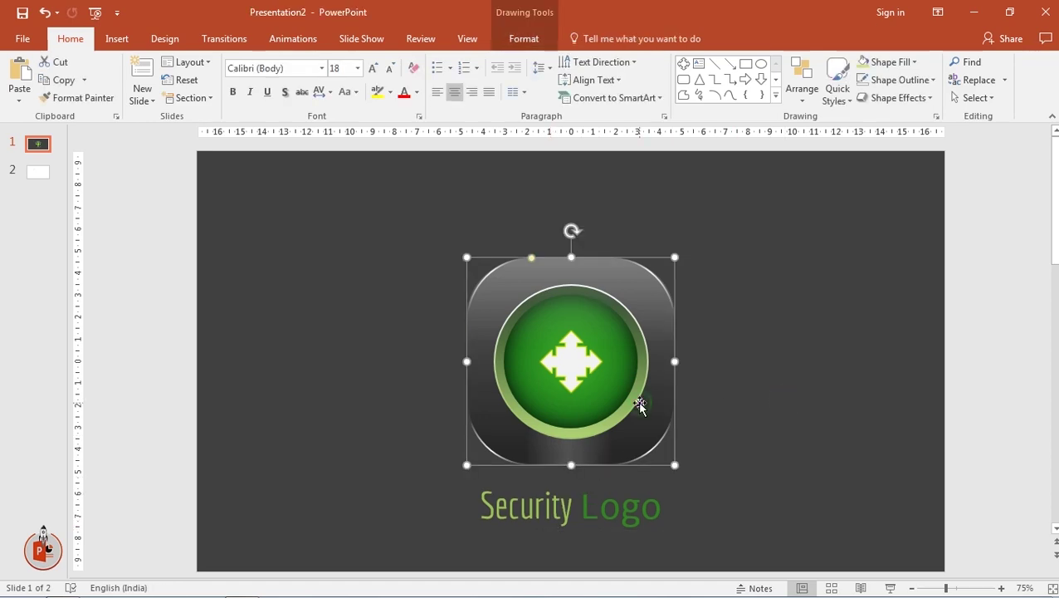
{"action": "left_click", "coordinate": [828, 375]}
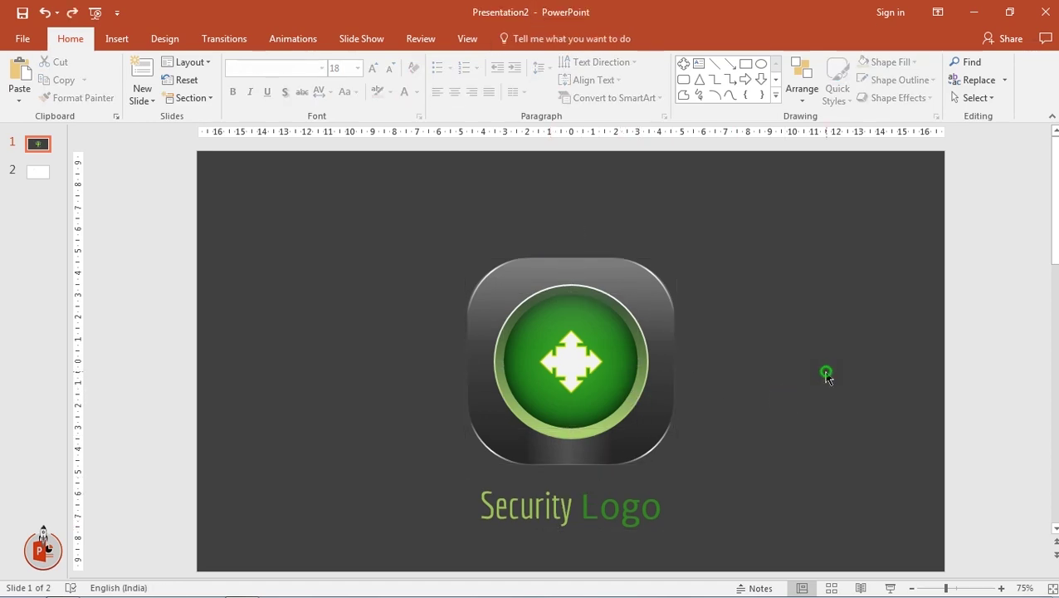
{"action": "left_click", "coordinate": [632, 406]}
{"action": "right_click", "coordinate": [643, 383]}
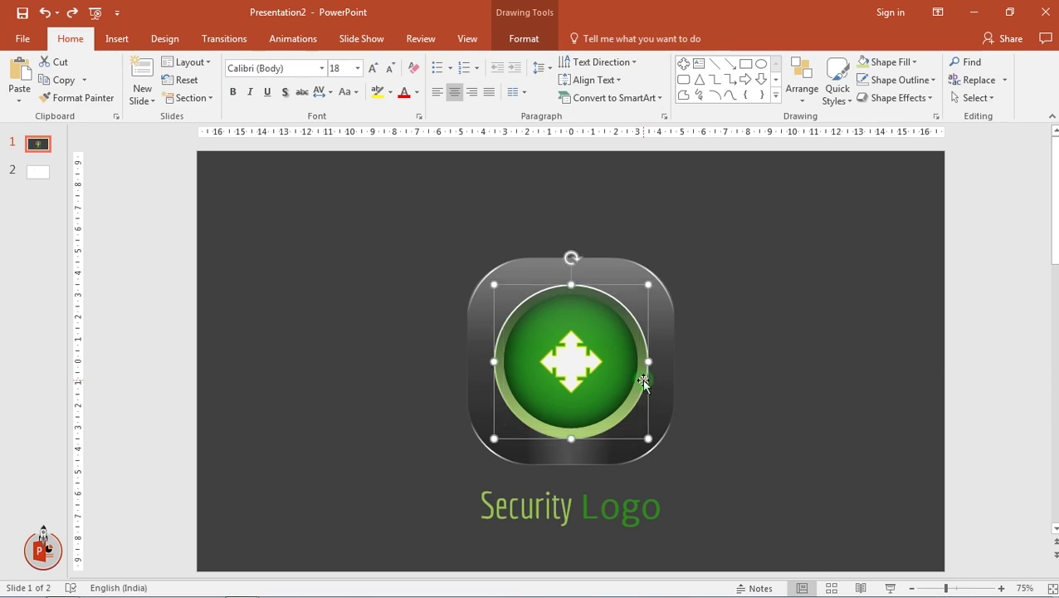
{"action": "left_click", "coordinate": [688, 370]}
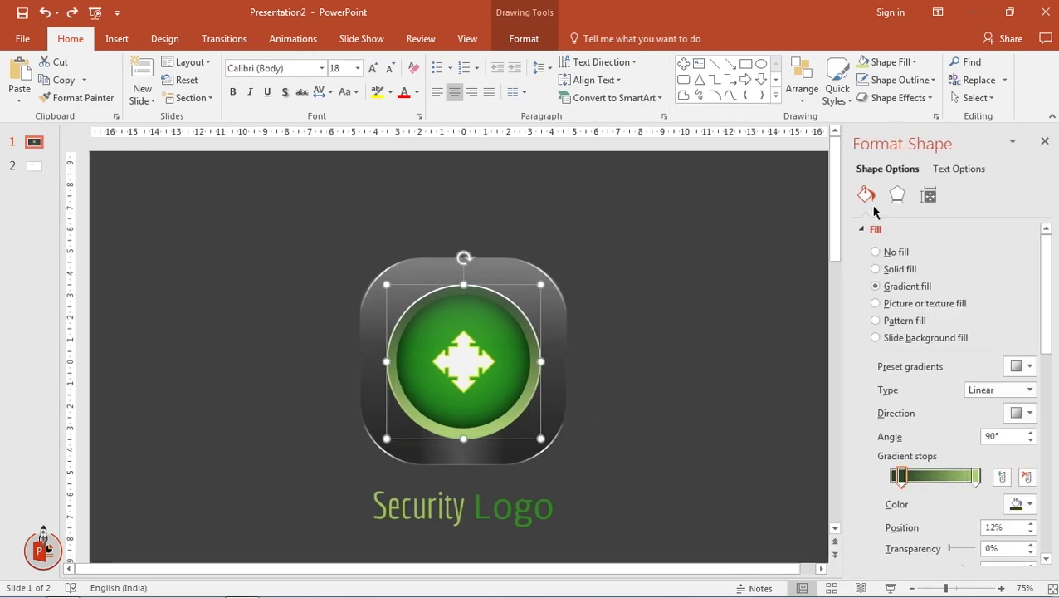
{"action": "left_click", "coordinate": [894, 193]}
{"action": "left_click", "coordinate": [1019, 250]}
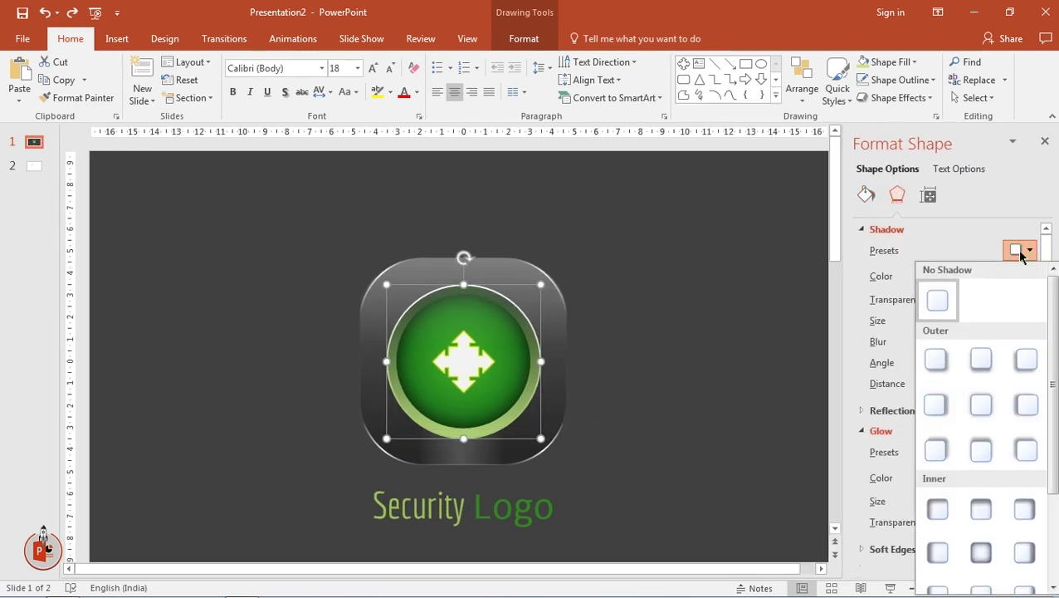
{"action": "left_click", "coordinate": [940, 360]}
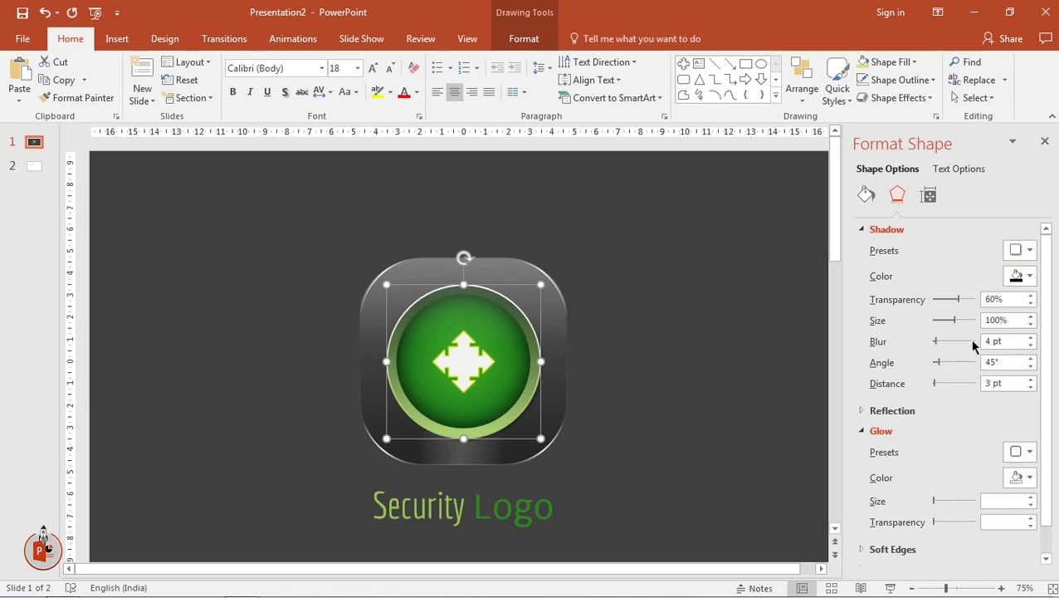
{"action": "mouse_move", "coordinate": [964, 304]}
{"action": "left_mouse_down"}
{"action": "mouse_move", "coordinate": [952, 304]}
{"action": "mouse_move", "coordinate": [953, 326]}
{"action": "left_mouse_up"}
{"action": "left_click", "coordinate": [1029, 317]}
{"action": "triple_click", "coordinate": [1029, 317]}
{"action": "triple_click", "coordinate": [1029, 317]}
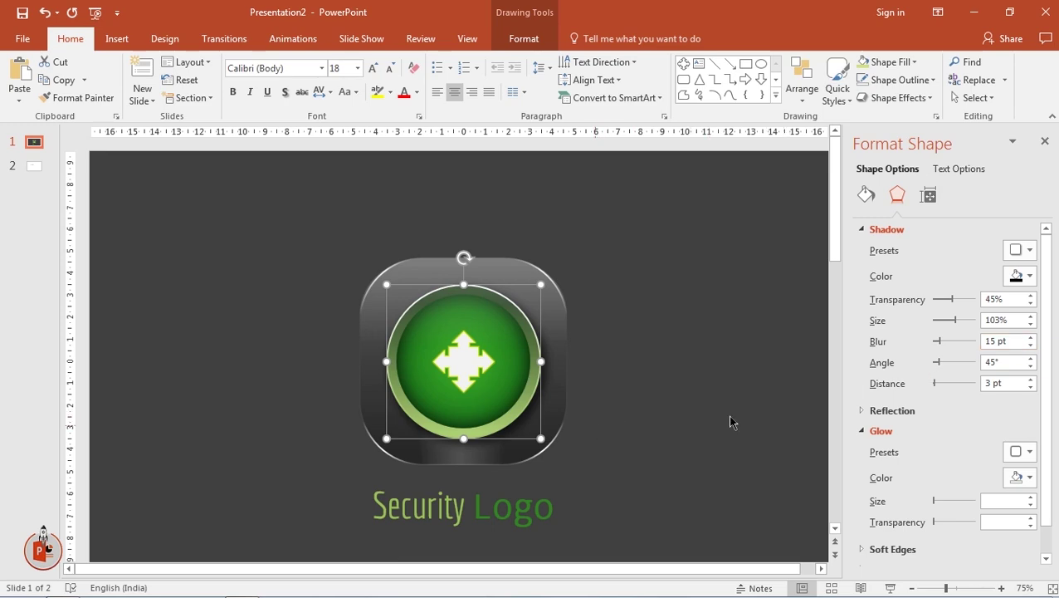
{"action": "left_click", "coordinate": [1030, 304]}
{"action": "left_click", "coordinate": [1030, 324]}
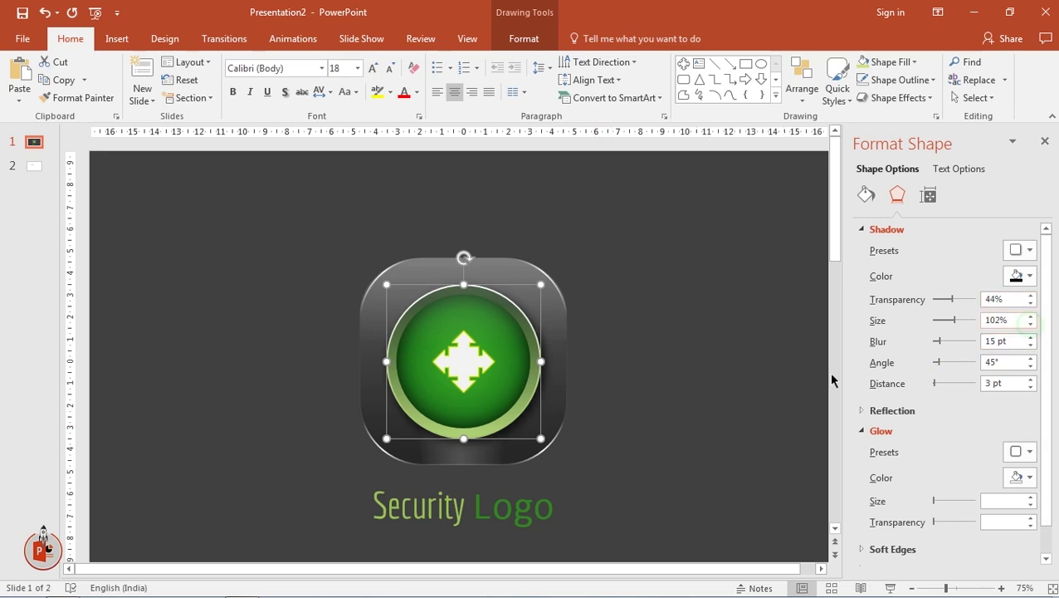
- Add an outer shadow to the rounded square: 60% transparency, 102% size, 14 pt blur
{"action": "left_click", "coordinate": [565, 412]}
{"action": "left_click", "coordinate": [1029, 251]}
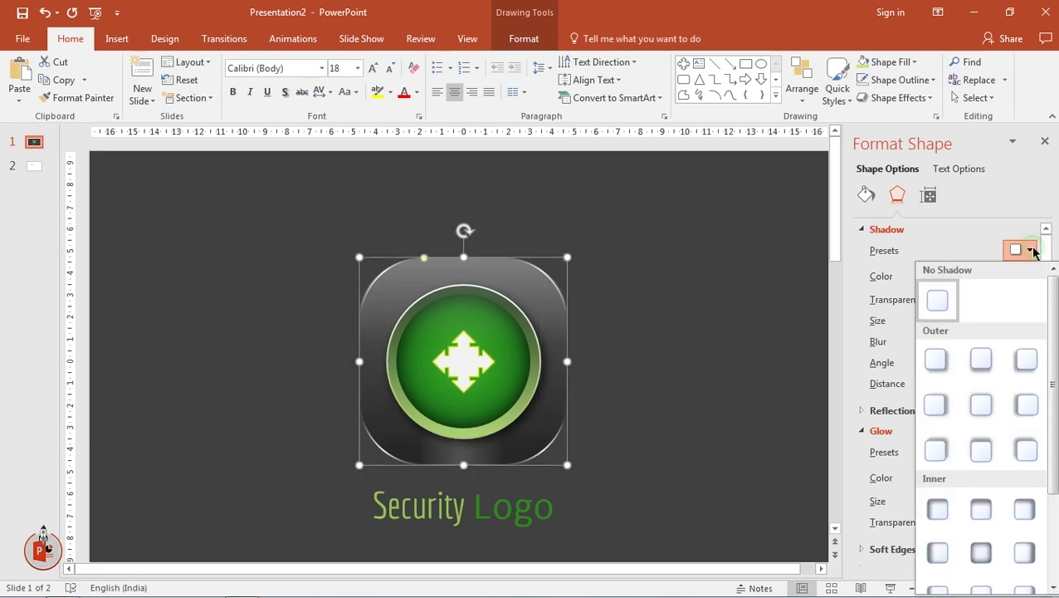
{"action": "left_click", "coordinate": [979, 362]}
{"action": "left_click", "coordinate": [1030, 316]}
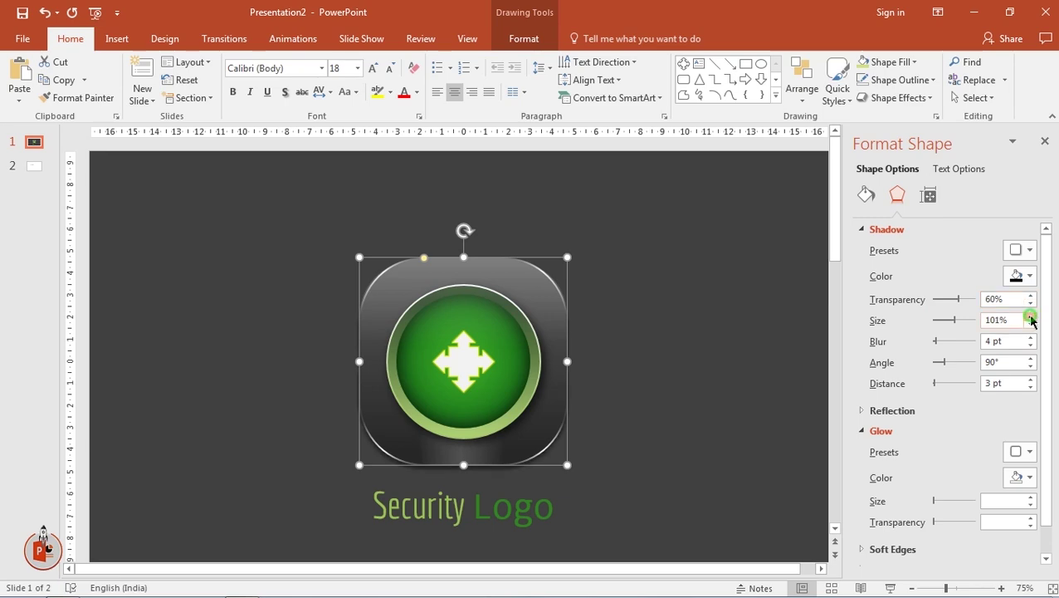
{"action": "left_click", "coordinate": [1030, 316]}
{"action": "left_click", "coordinate": [1030, 337]}
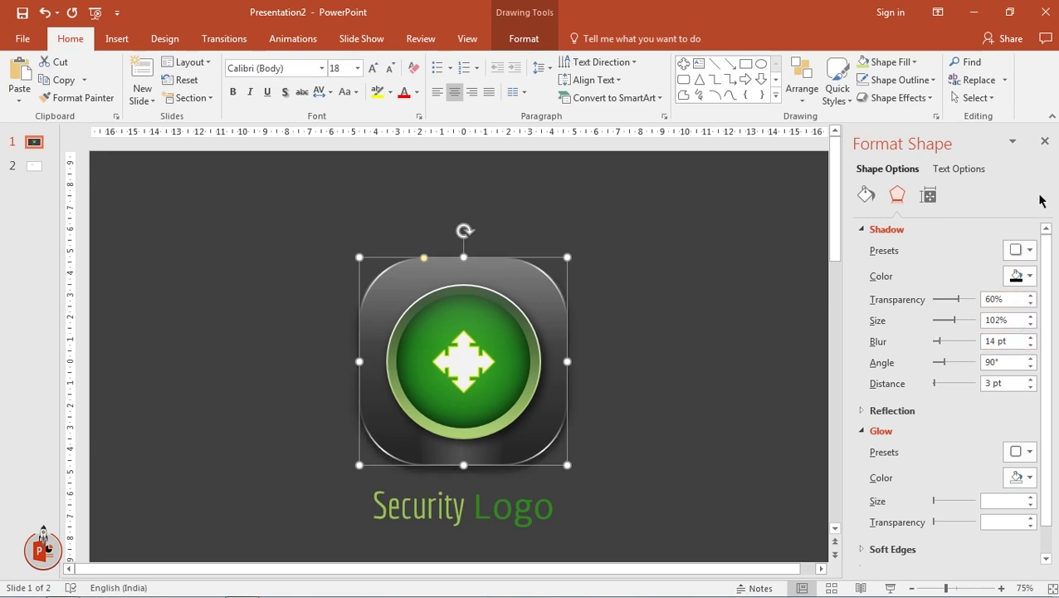
{"action": "left_click", "coordinate": [1044, 143]}
{"action": "left_click", "coordinate": [905, 344]}
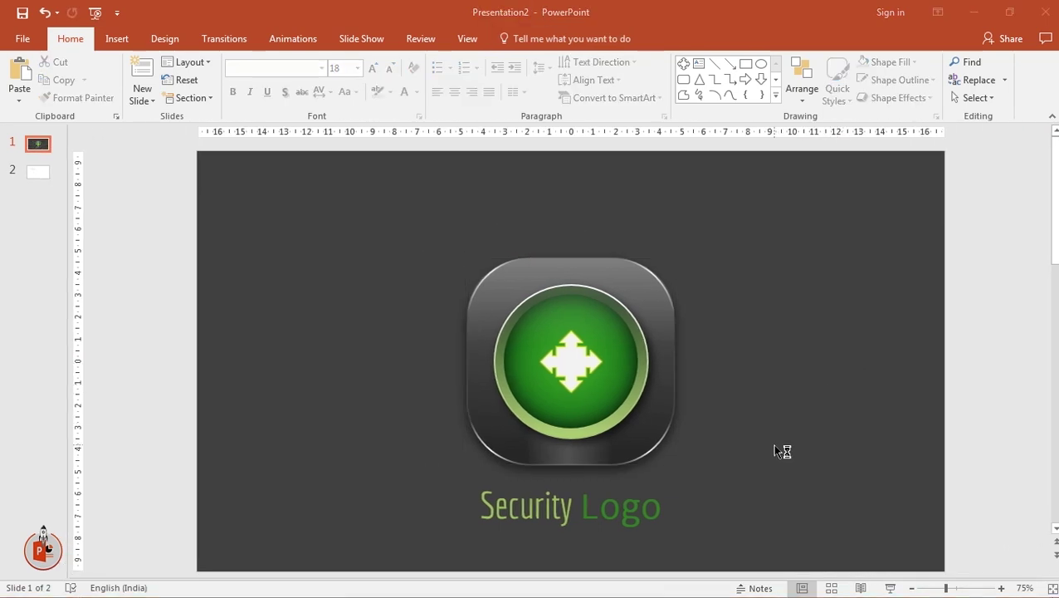
{"action": "key", "text": "F5"}
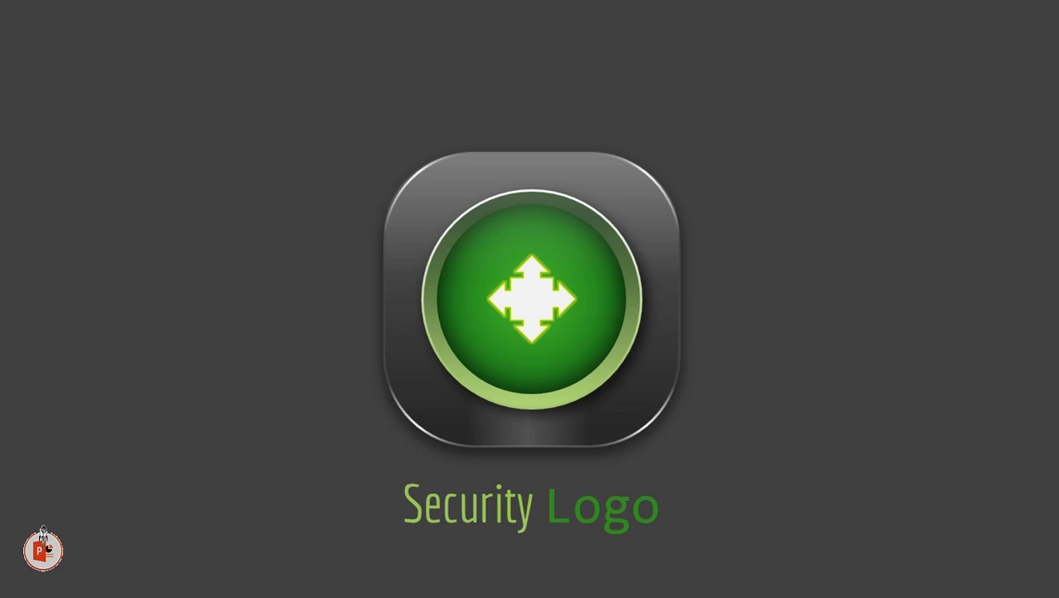
{"action": "key", "text": "Escape"}
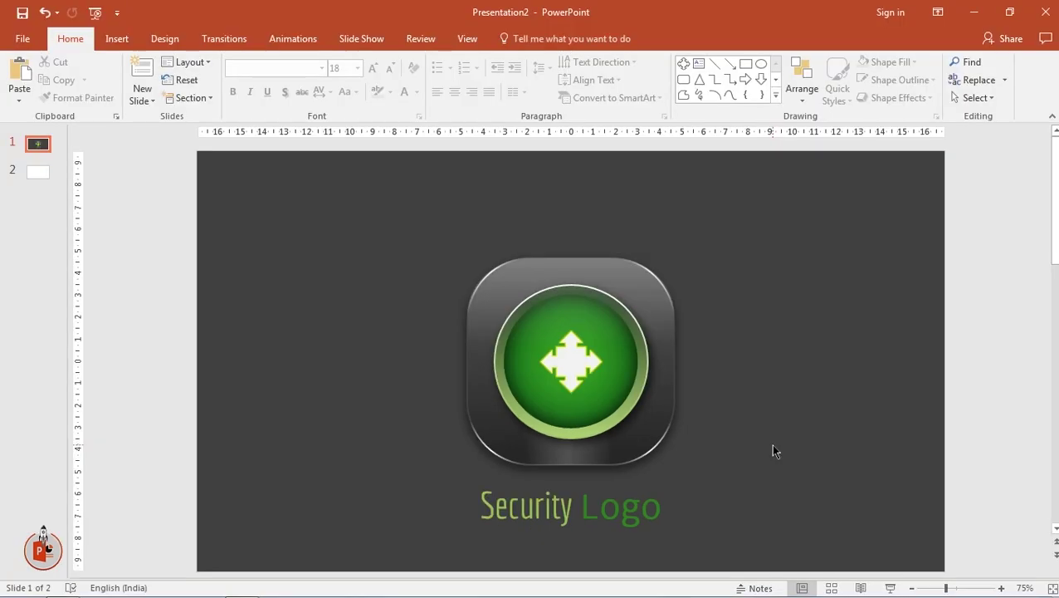